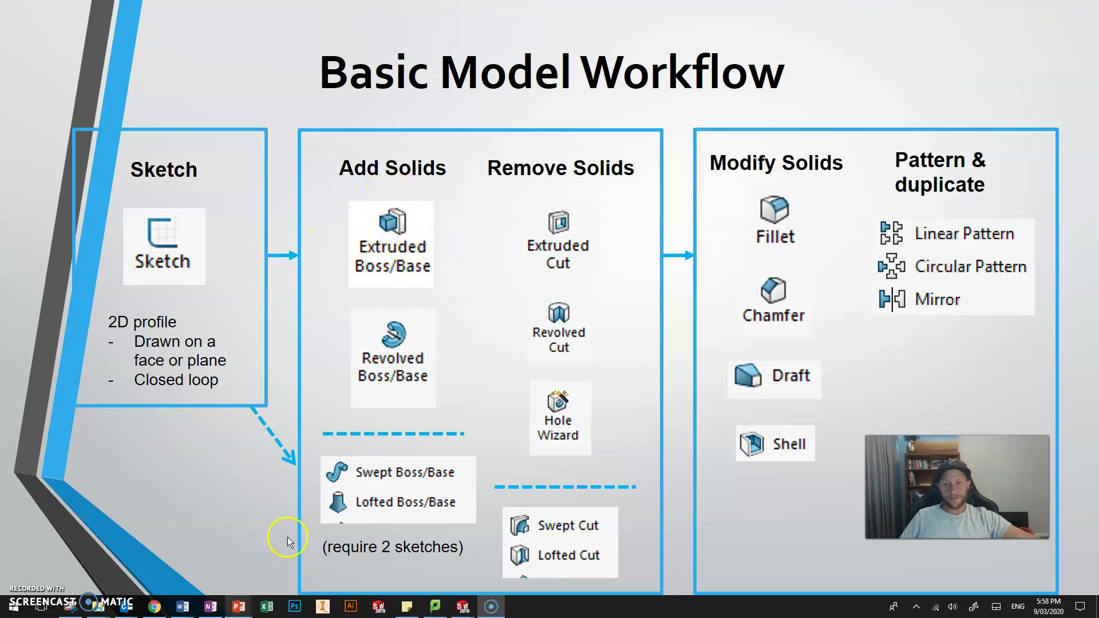
- Switch to the SOLIDWORKS Part3 window and start a new sketch
key(alt+Tab)
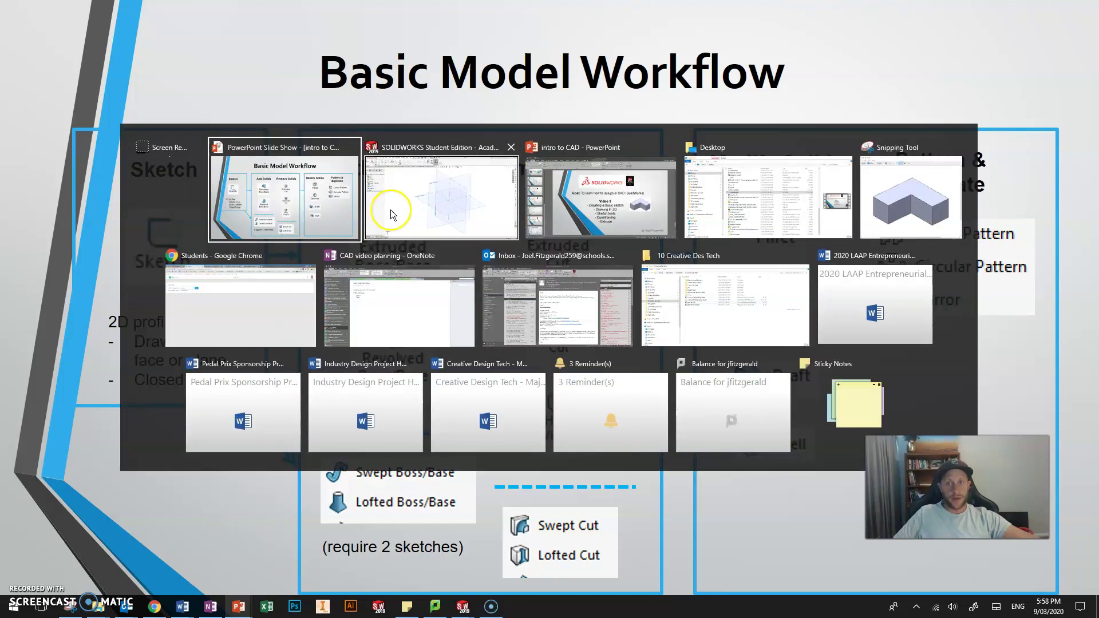
click(391, 210)
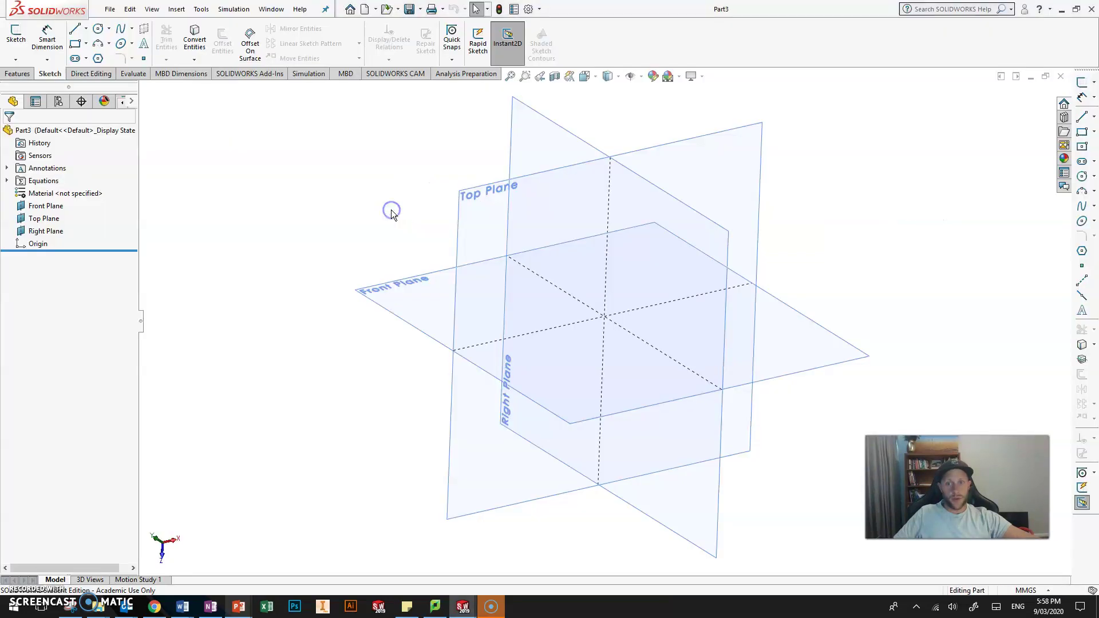
click(14, 40)
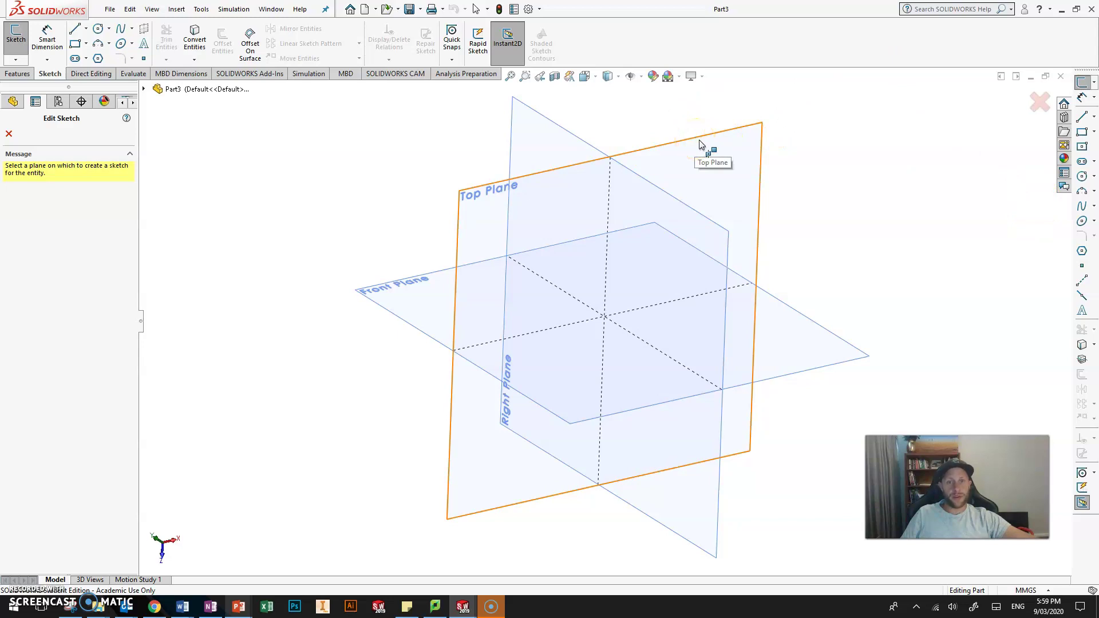
- Place the new sketch, Sketch2, on the Top Plane, viewed normal to it
click(699, 144)
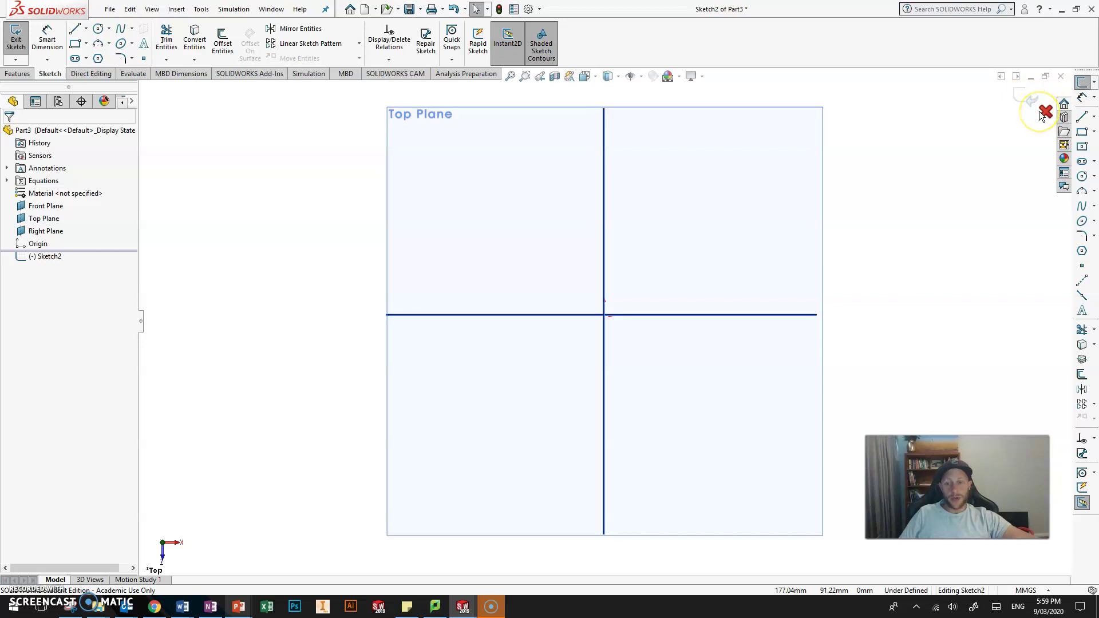
click(1045, 114)
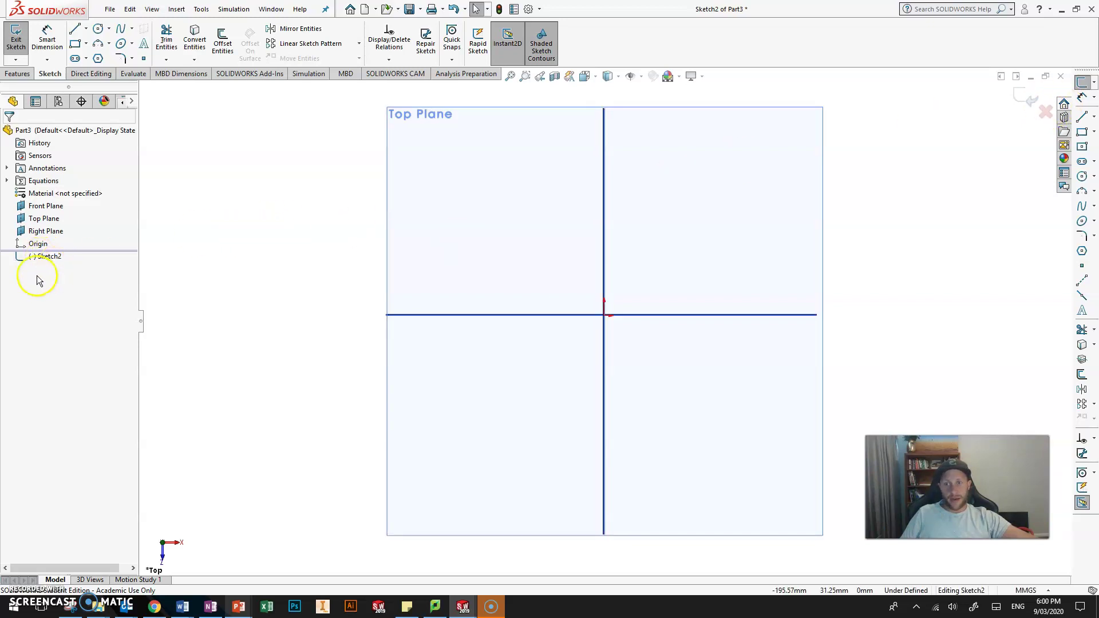
mouse_move(41, 261)
mouse_down()
mouse_move(9, 246)
mouse_move(135, 248)
mouse_move(45, 267)
mouse_move(17, 263)
mouse_move(19, 249)
mouse_move(49, 255)
mouse_move(42, 264)
mouse_up()
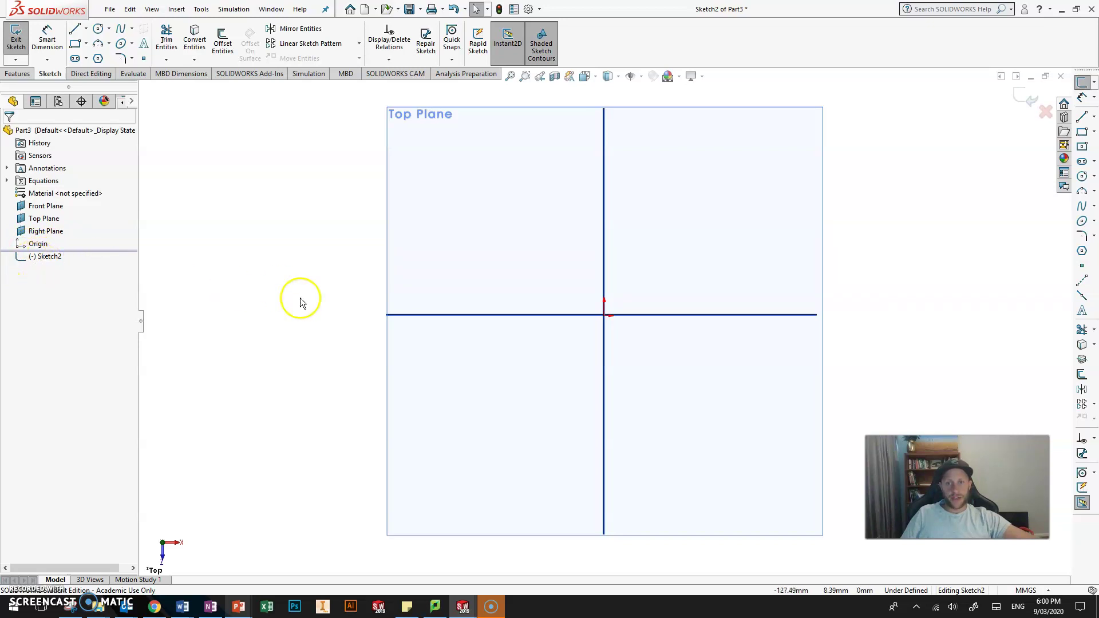
- Draw five chained lines from the origin: up, right, down, right, then down to axis level
click(1093, 120)
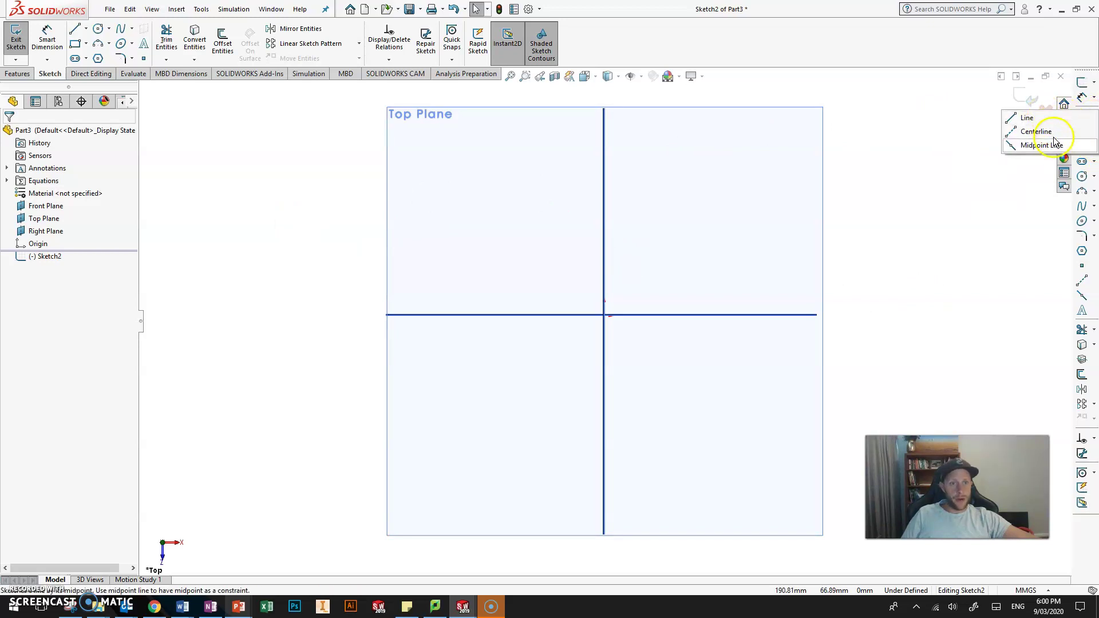
click(1031, 117)
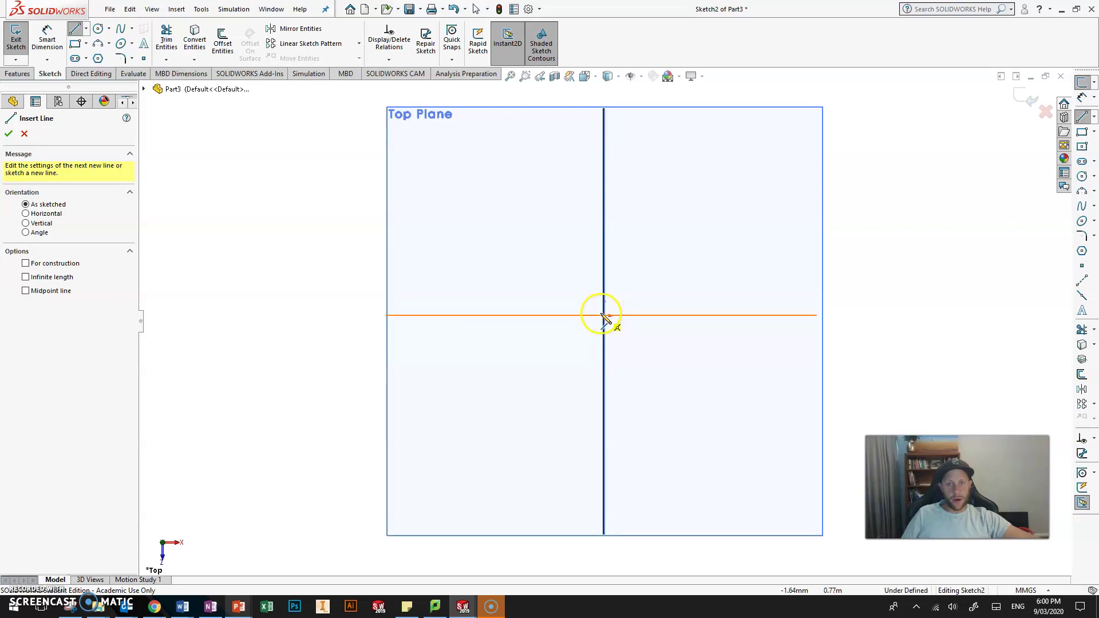
mouse_move(605, 316)
mouse_down()
mouse_move(667, 275)
mouse_move(503, 221)
mouse_move(582, 252)
mouse_move(818, 139)
mouse_up()
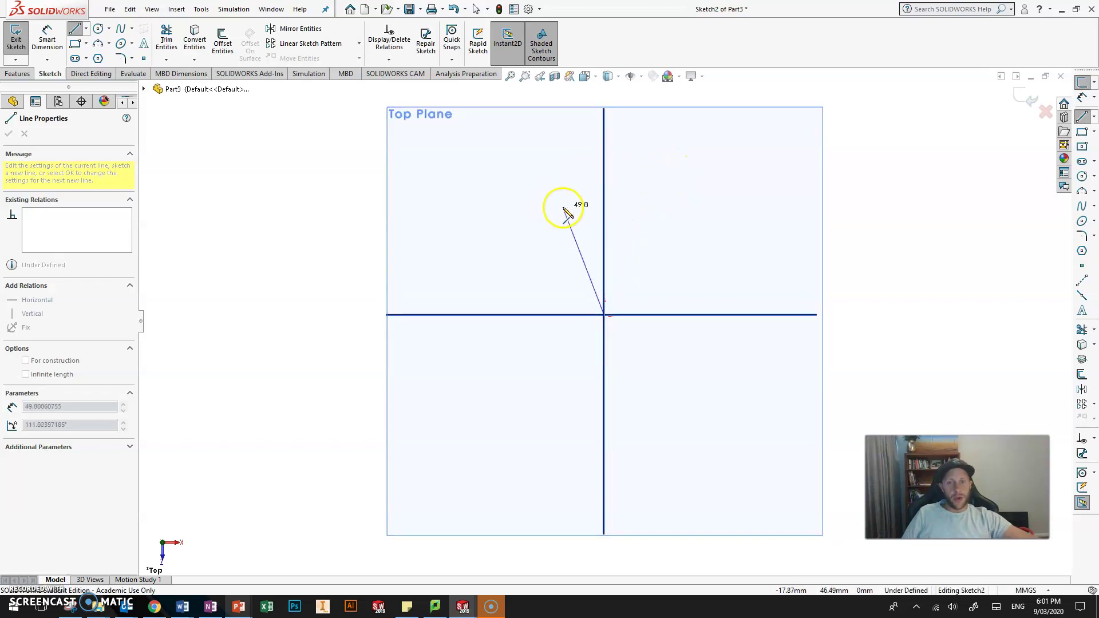
click(605, 123)
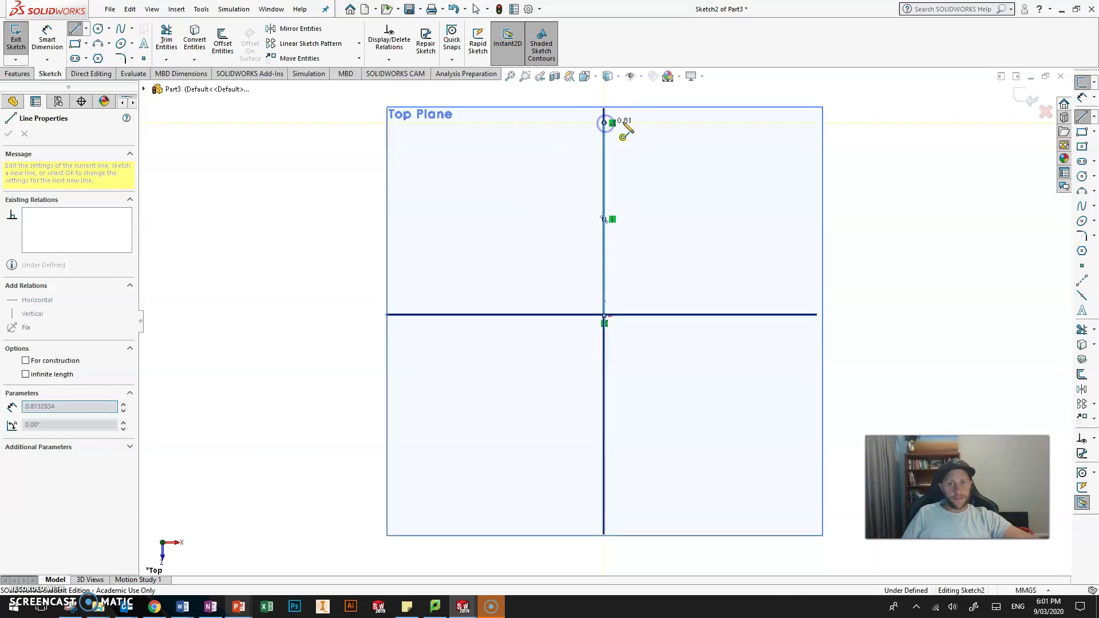
click(709, 123)
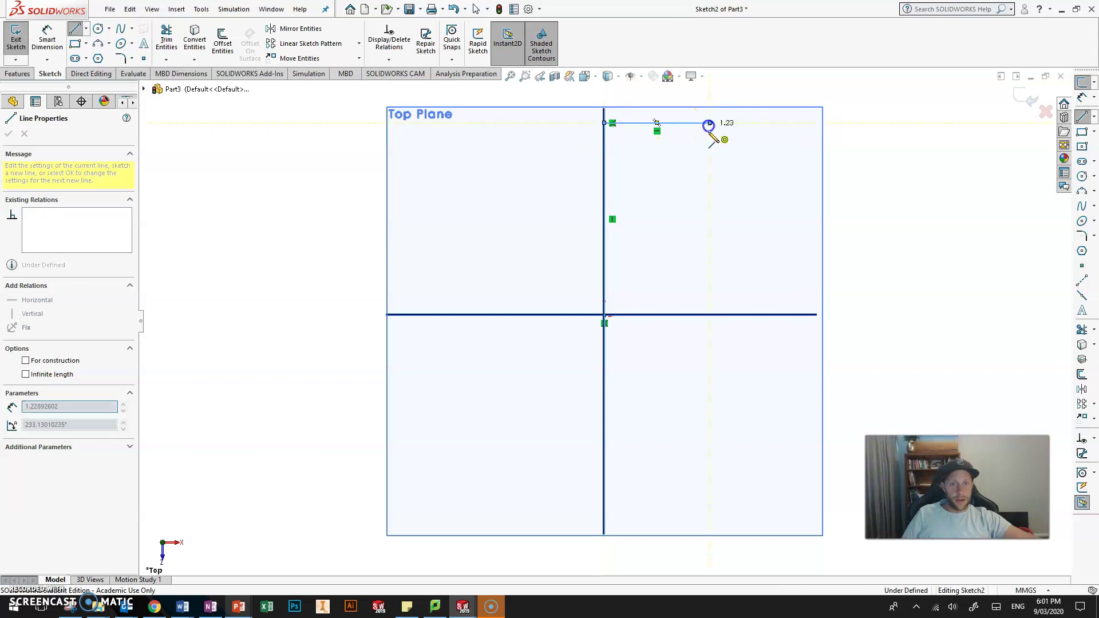
click(710, 225)
click(879, 224)
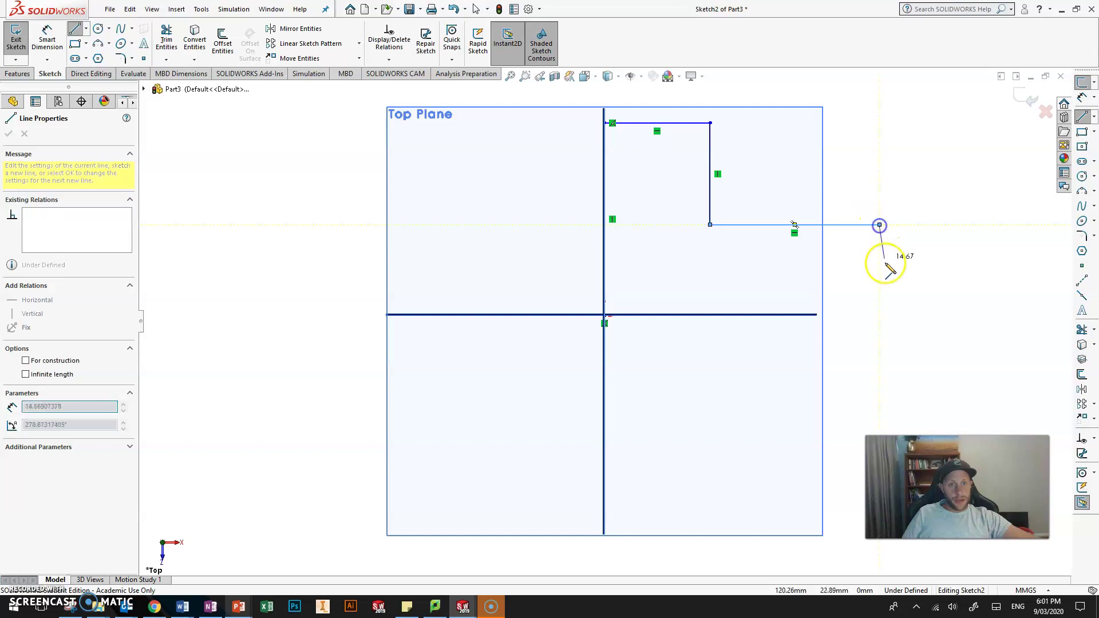
click(879, 316)
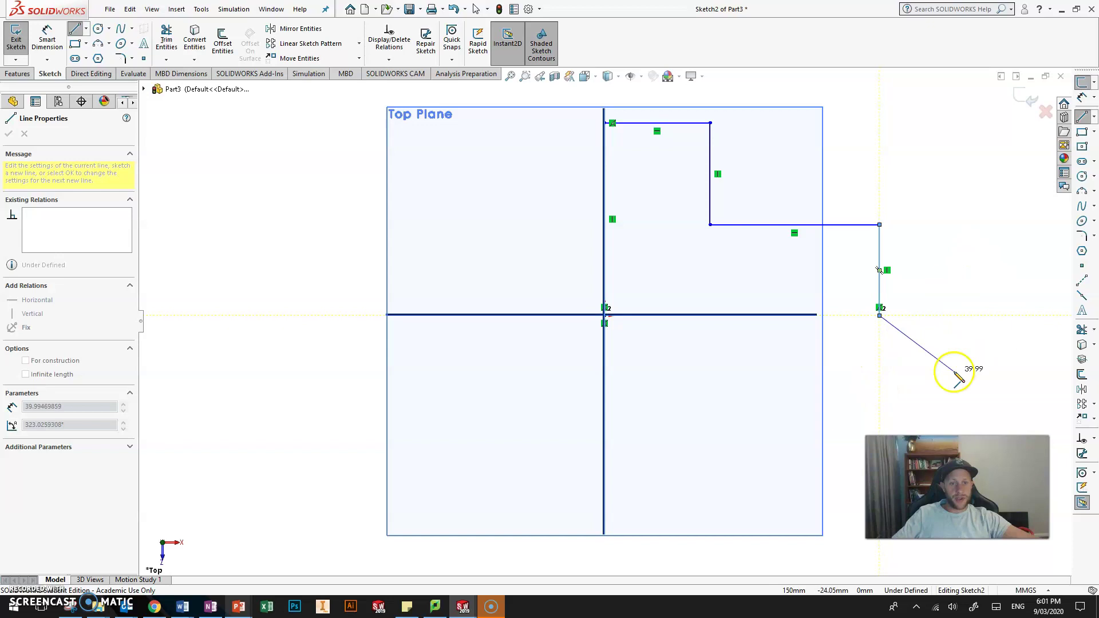
key(Escape)
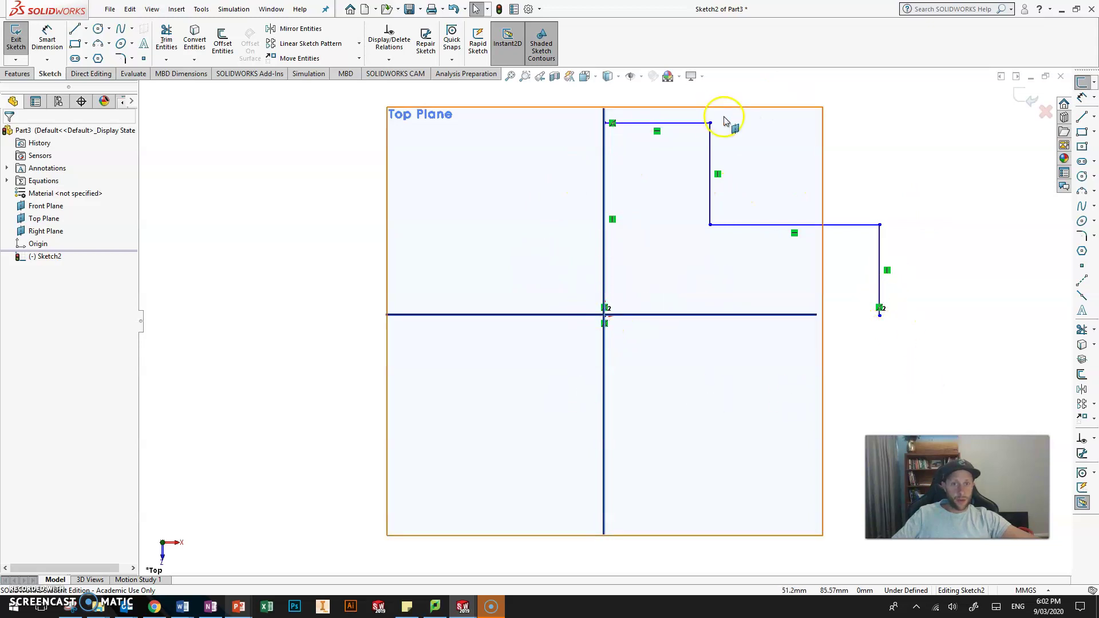
- Close the L outline with a bottom line from the right corner back to the origin
click(1082, 116)
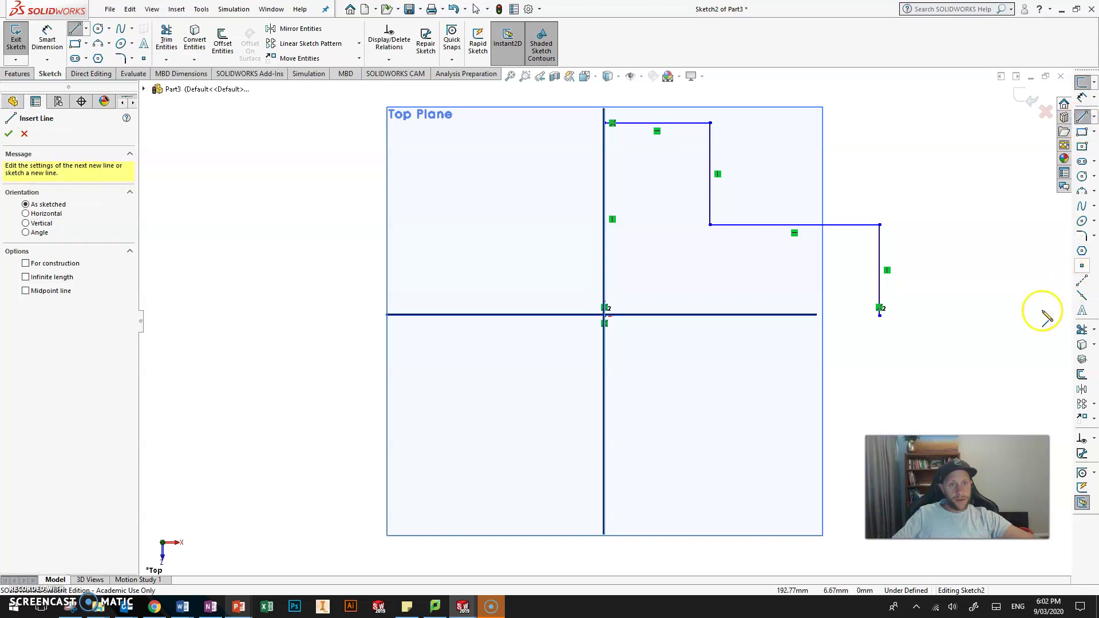
click(879, 315)
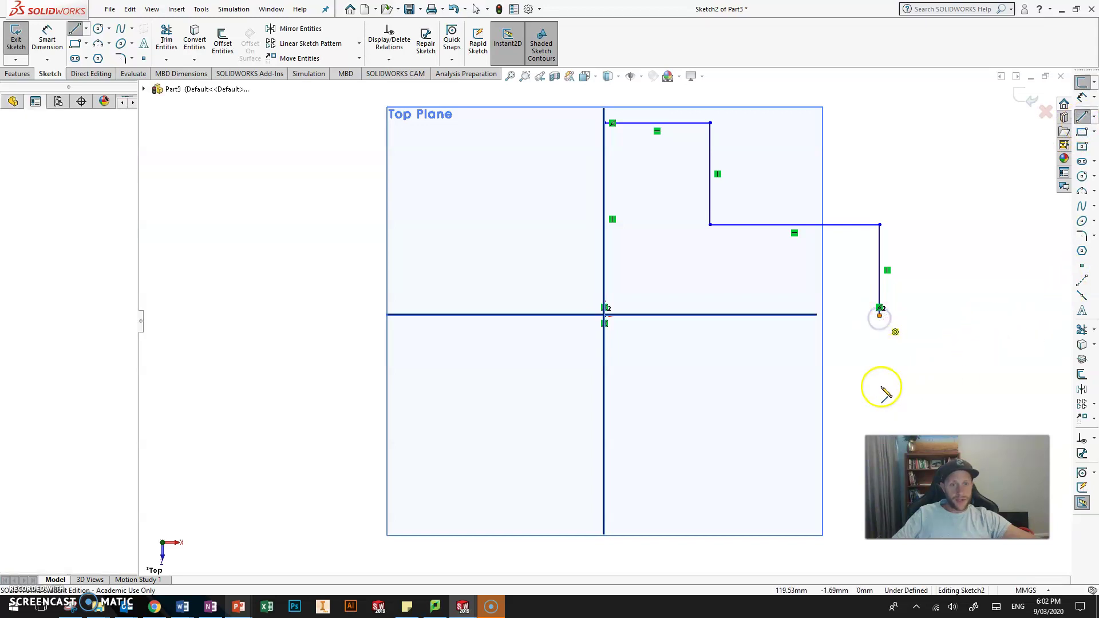
click(605, 316)
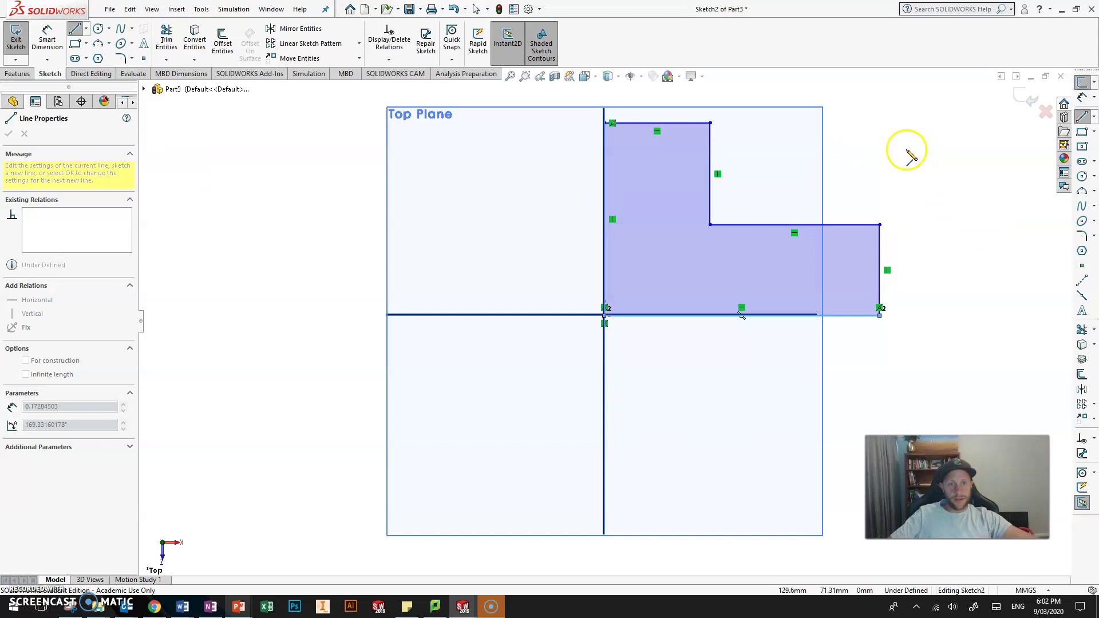
- Sketch some stray extra lines, then undo two of them and delete the leftover one
click(947, 182)
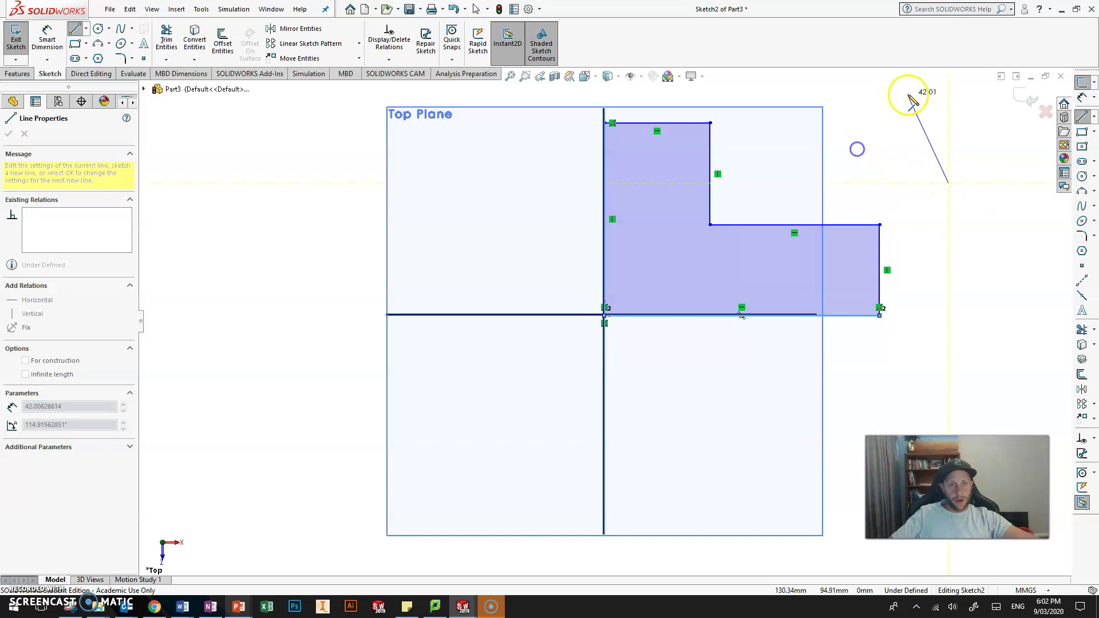
click(956, 123)
click(867, 156)
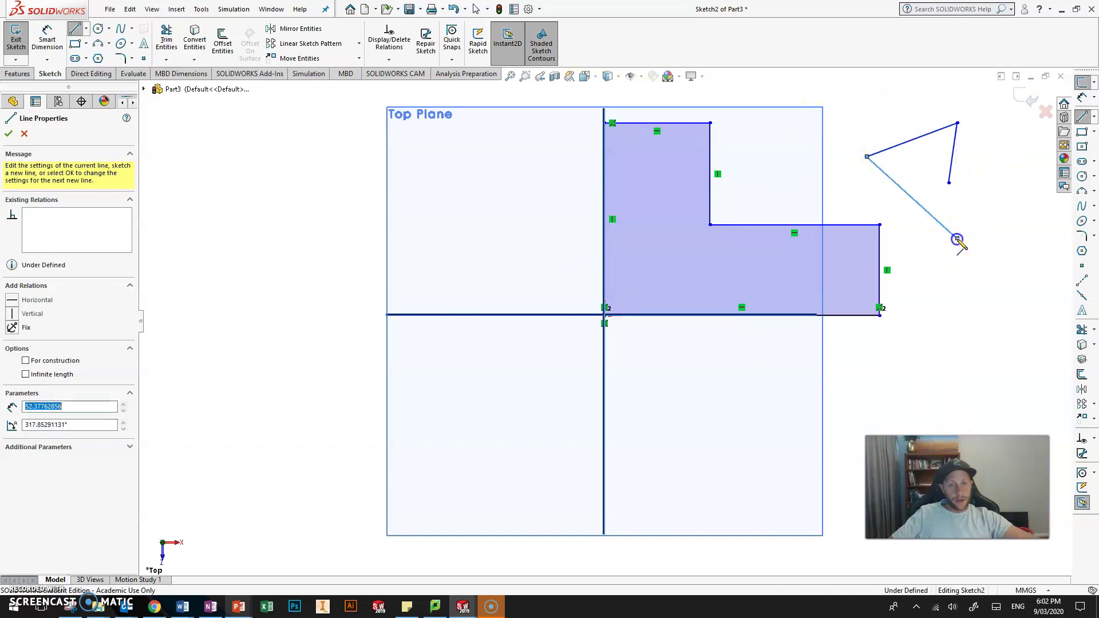
click(957, 238)
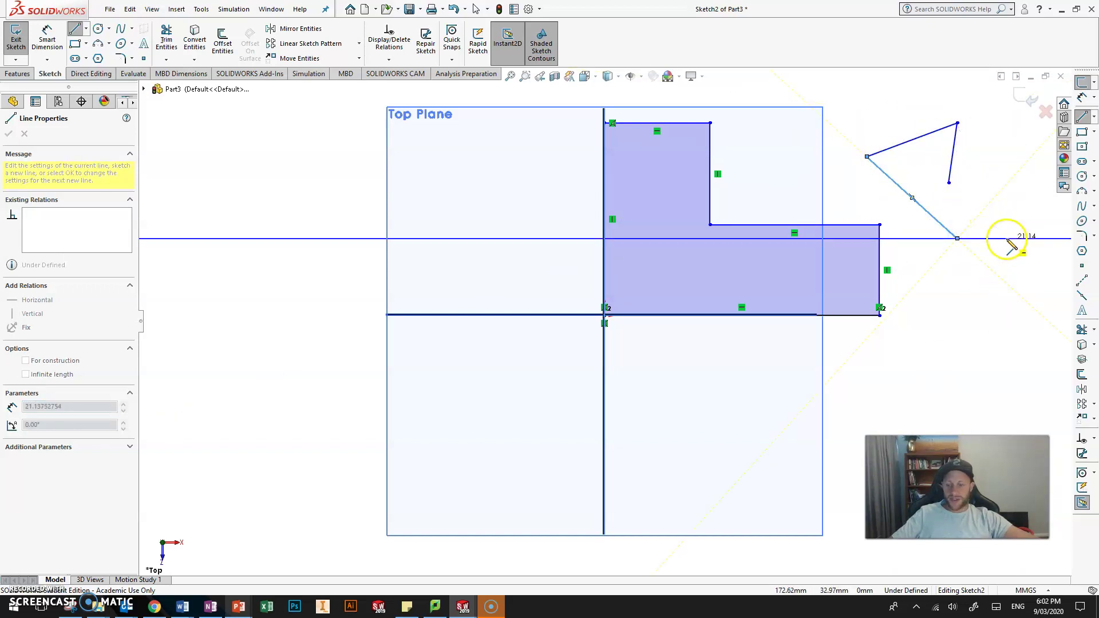
key(Escape)
key(Escape)
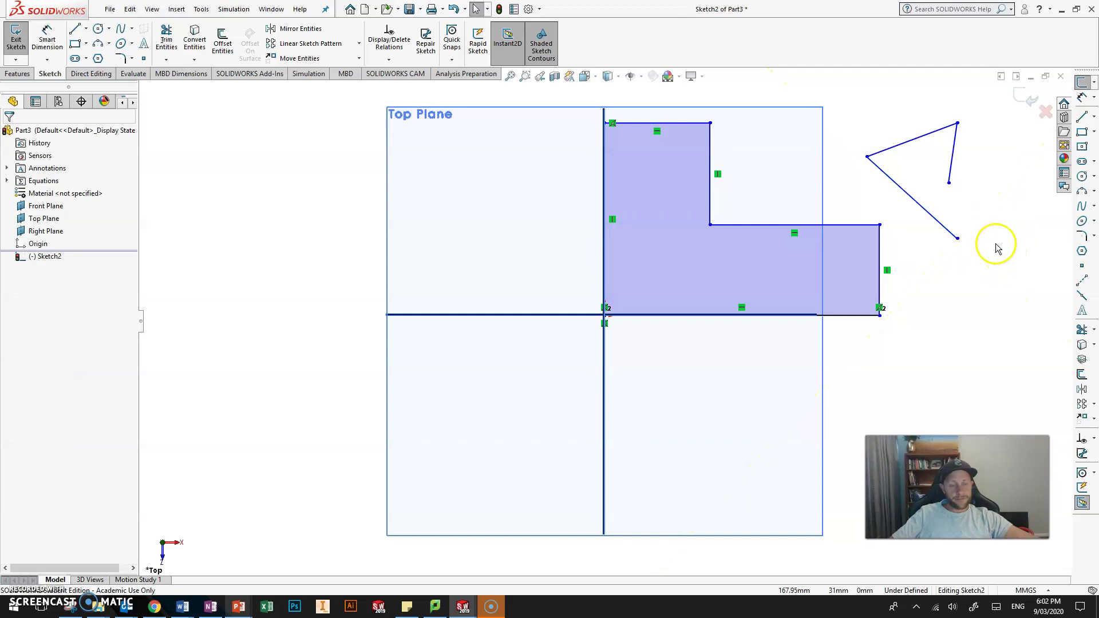
click(455, 9)
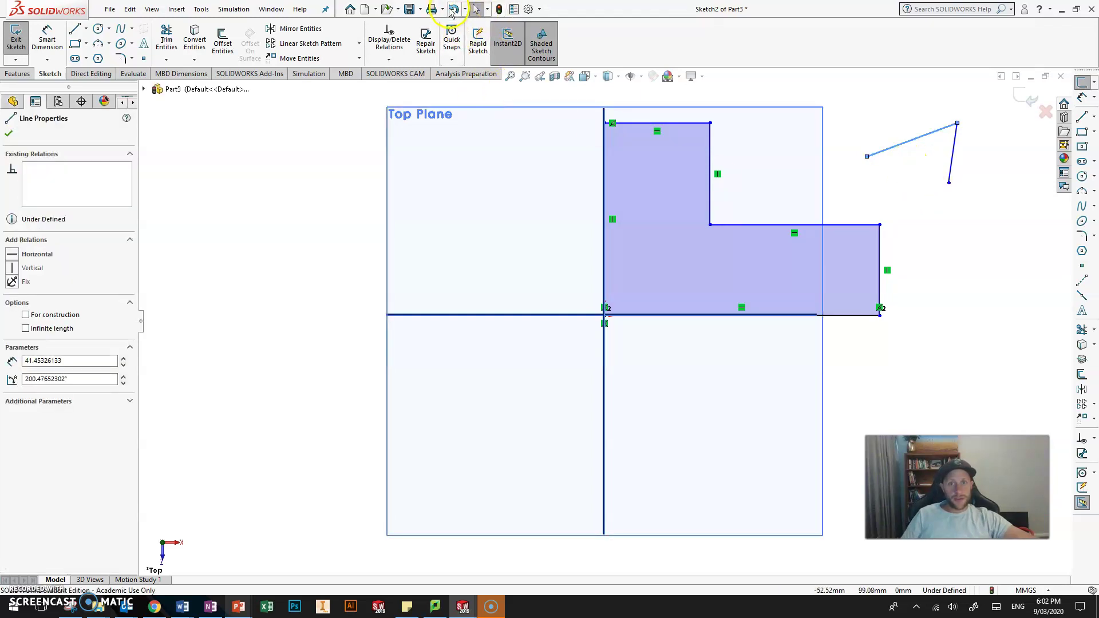
click(452, 9)
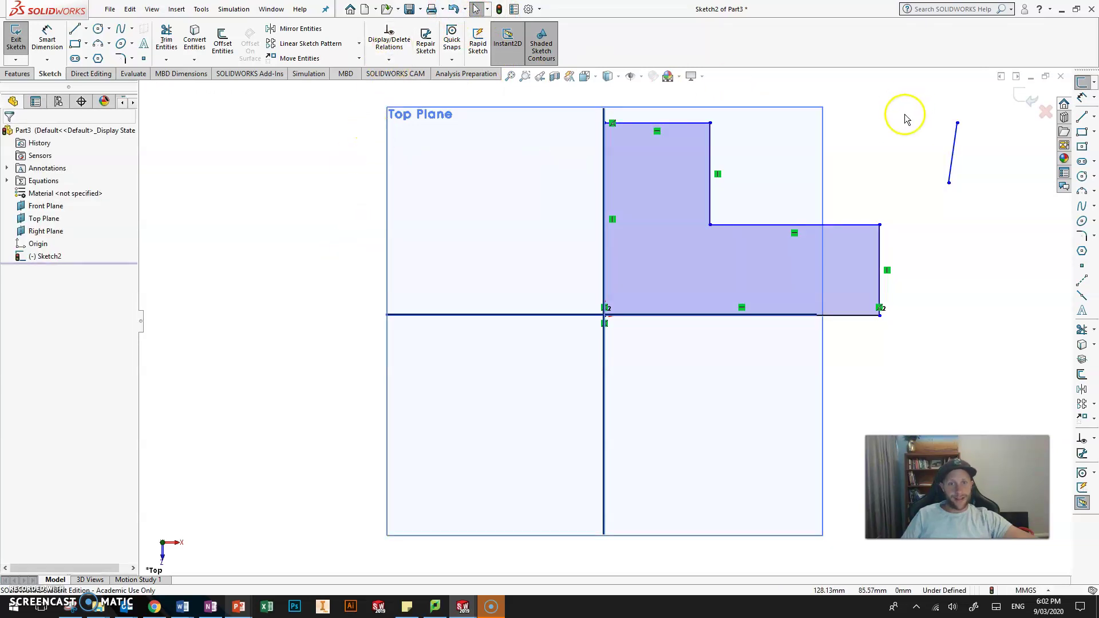
click(951, 161)
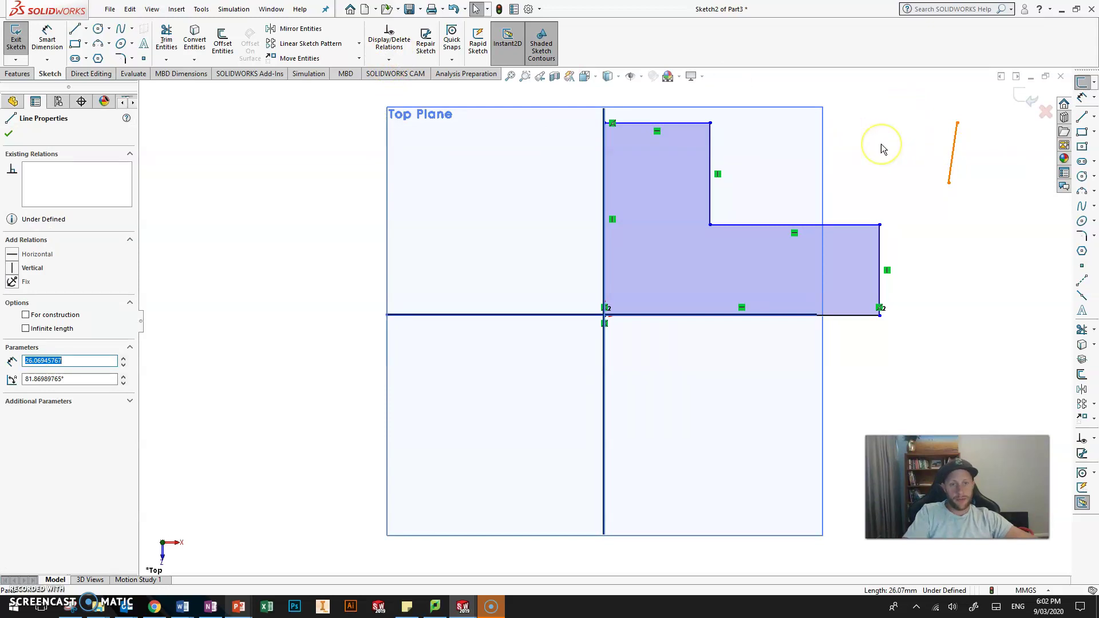
key(Delete)
click(899, 153)
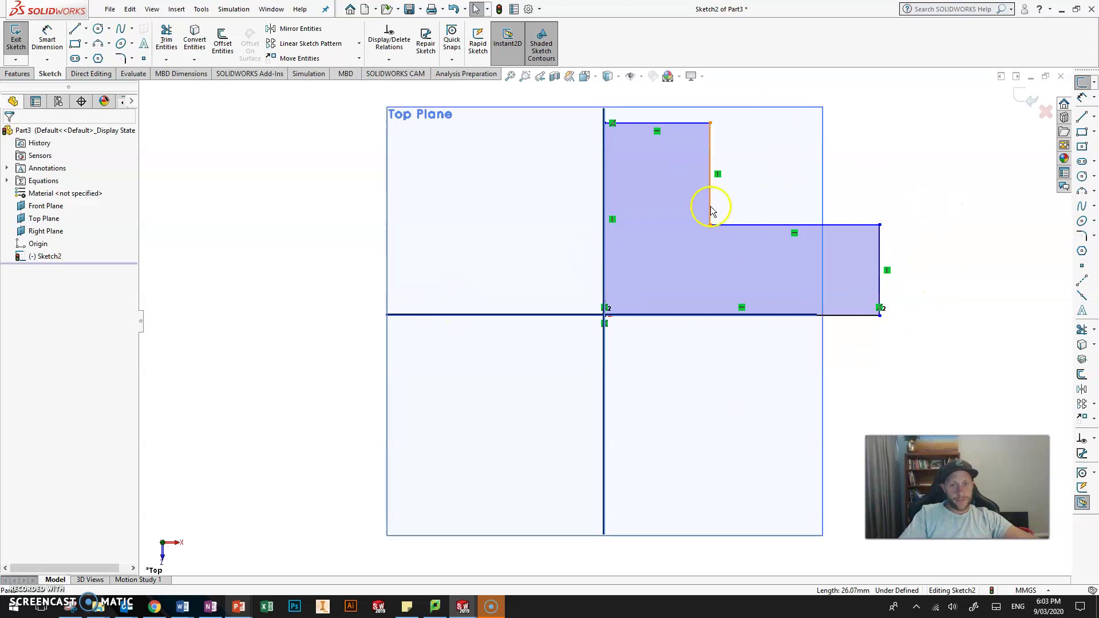
- Drag the L's inner horizontal ledge slightly lower, making the right arm shallower
scroll(817, 184, up, 5)
scroll(667, 221, down, 4)
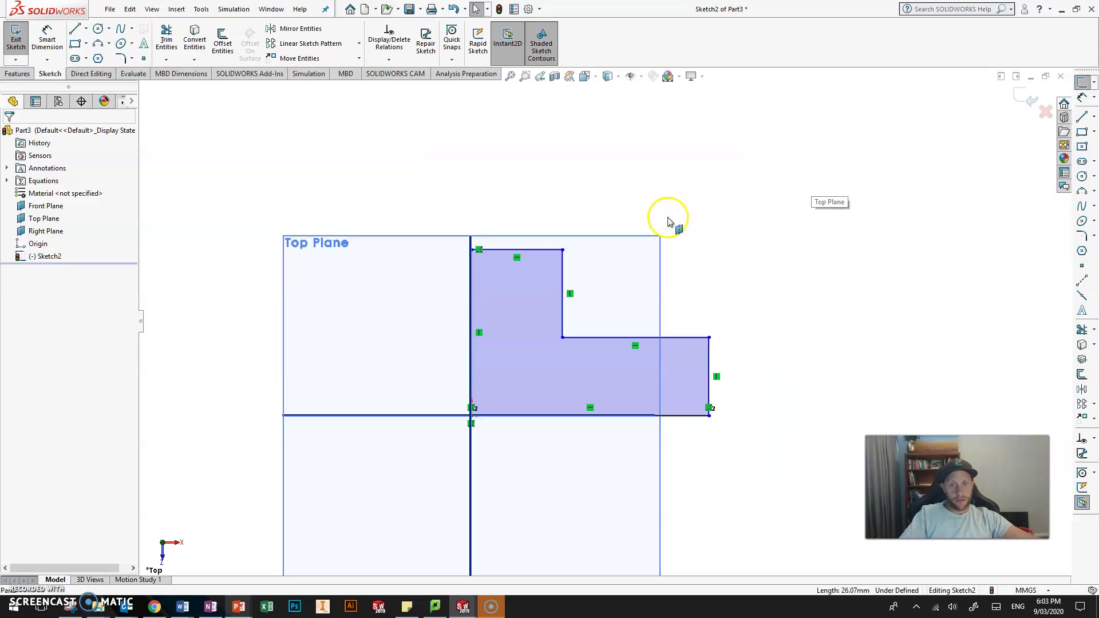
scroll(525, 434, up, 5)
scroll(592, 431, down, 5)
scroll(591, 432, up, 4)
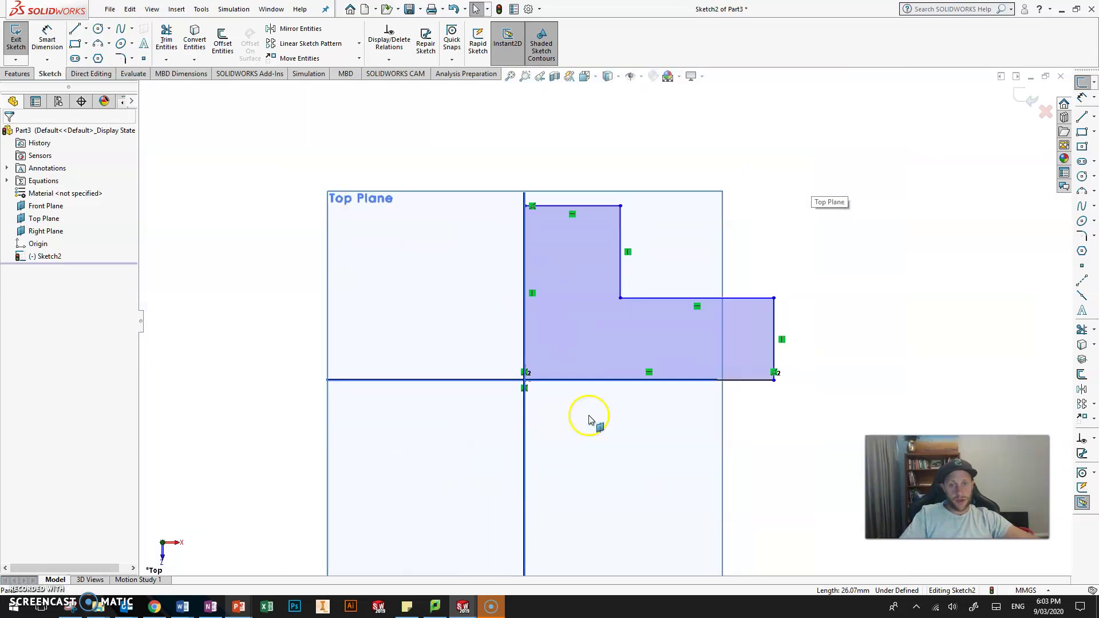
scroll(565, 362, down, 4)
scroll(385, 351, down, 3)
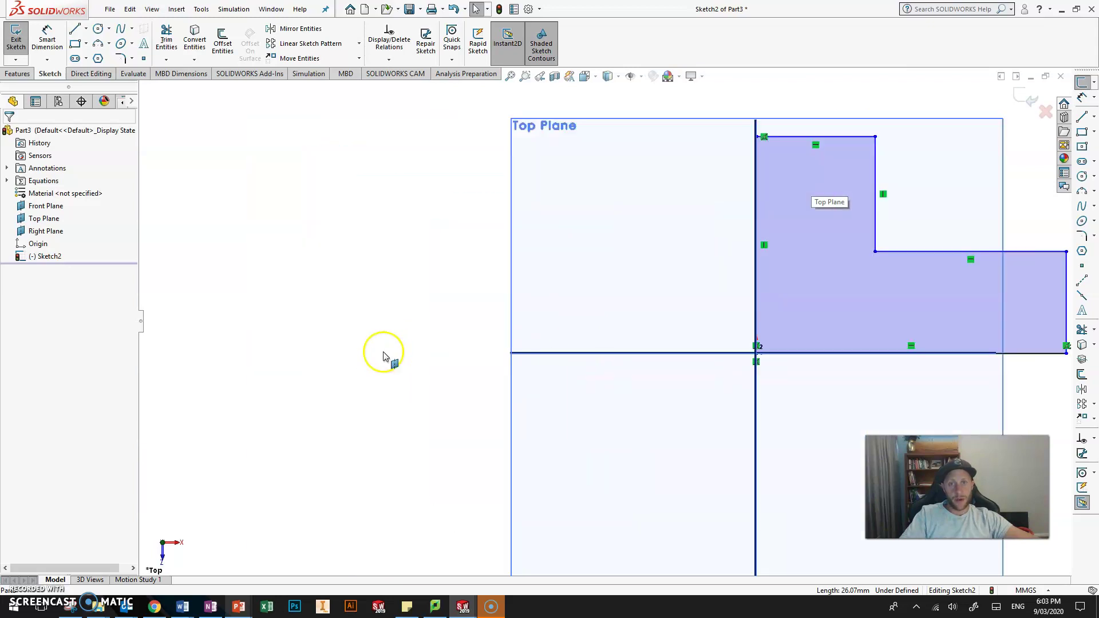
click(508, 76)
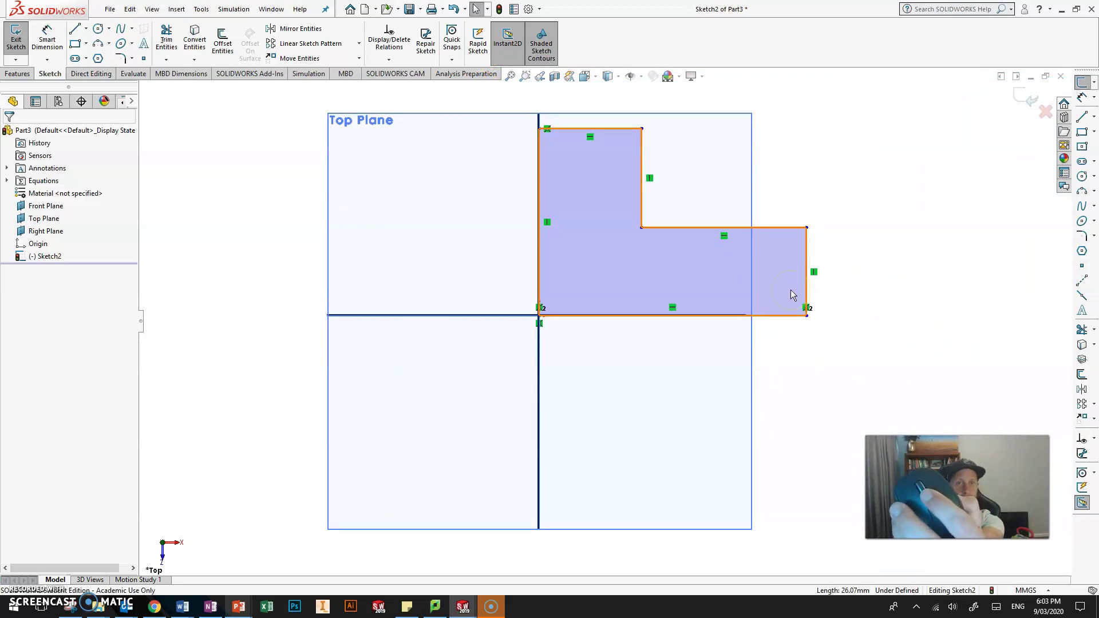
click(657, 143)
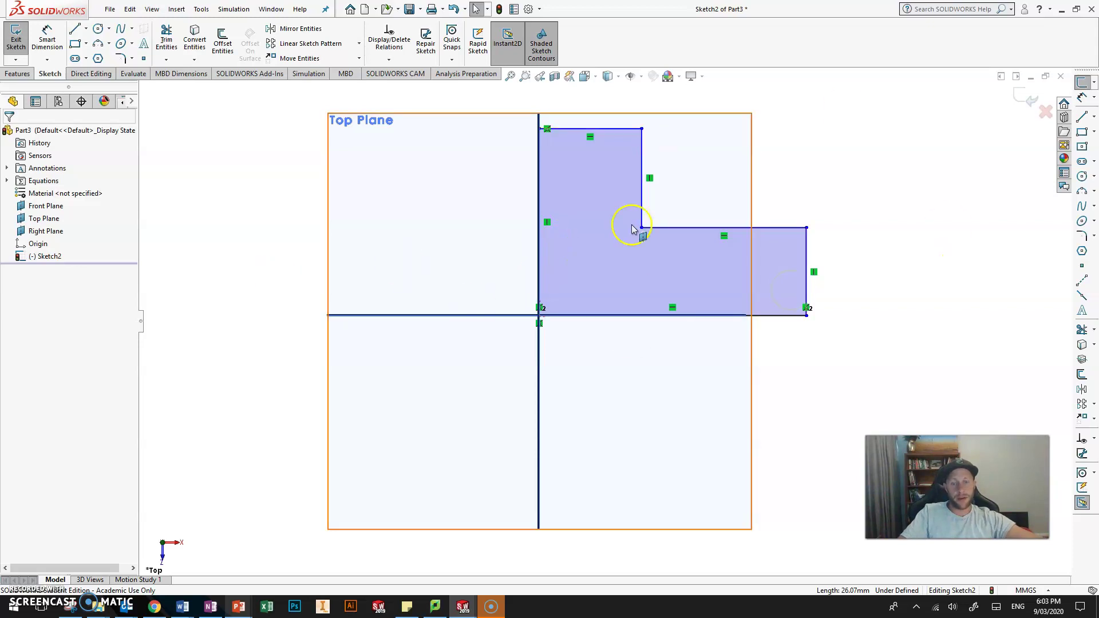
scroll(723, 169, up, 5)
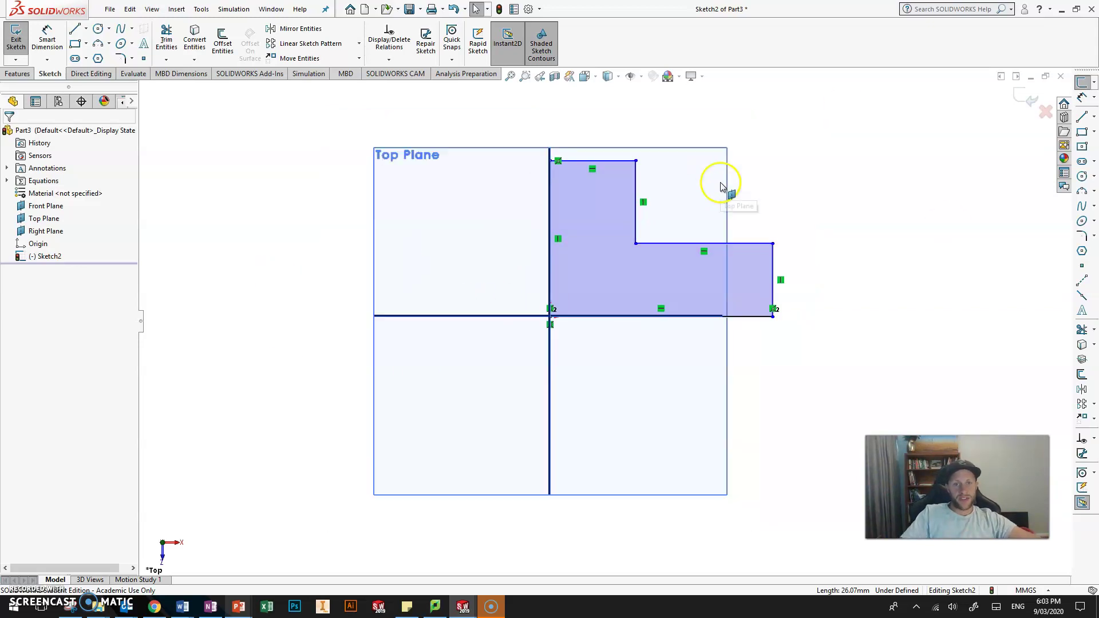
scroll(587, 291, down, 2)
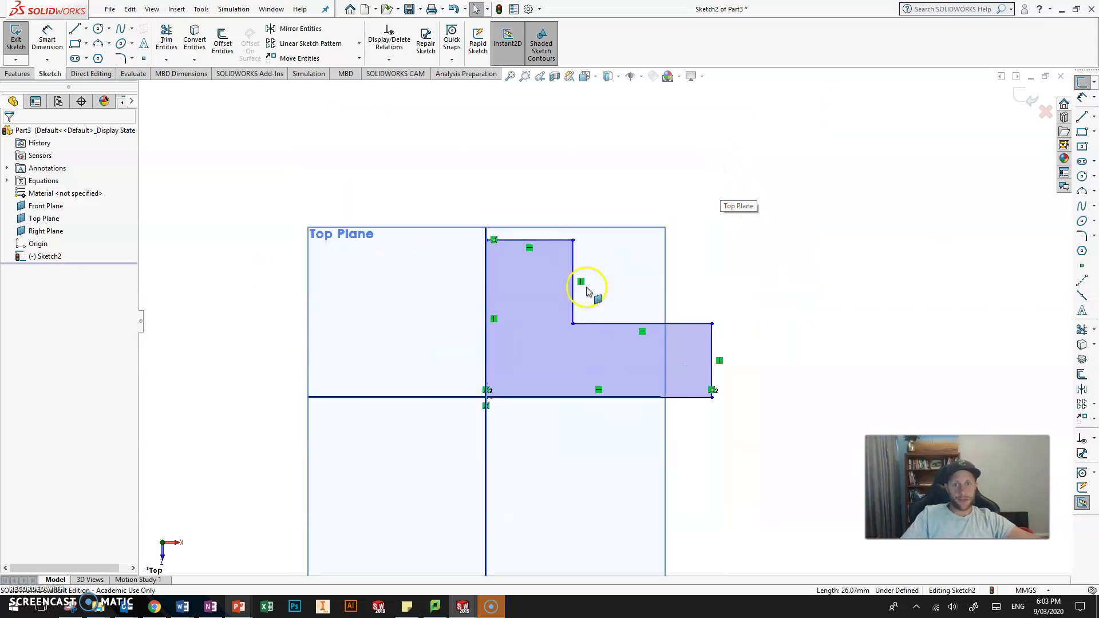
scroll(724, 323, down, 3)
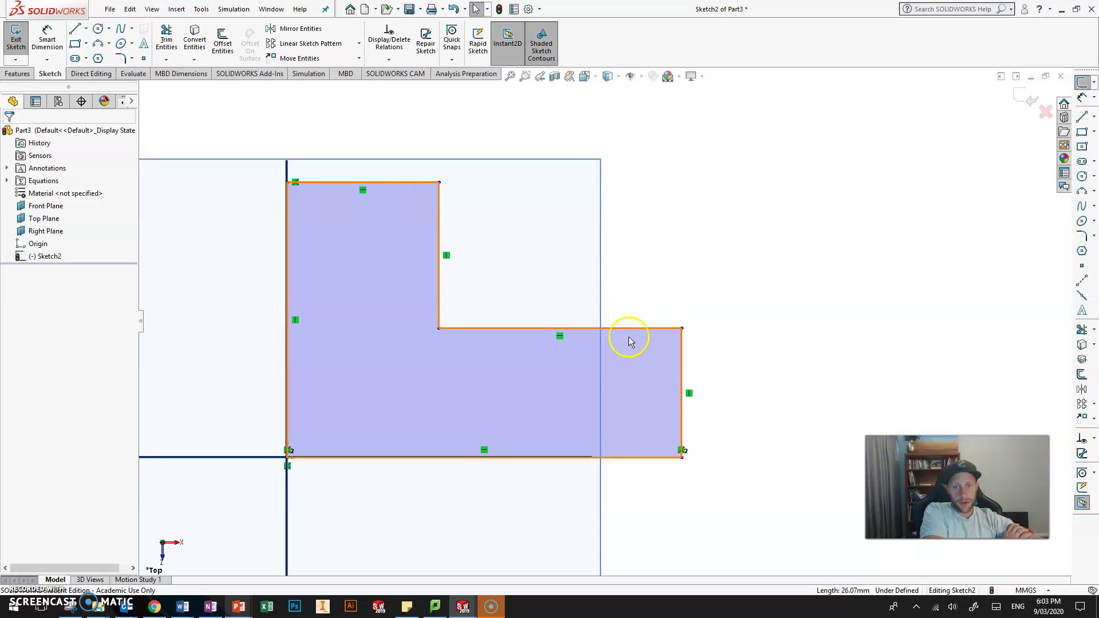
mouse_move(648, 256)
mouse_down()
mouse_move(741, 196)
mouse_move(559, 417)
mouse_move(584, 226)
mouse_move(516, 407)
mouse_move(558, 285)
mouse_move(562, 317)
mouse_move(534, 226)
mouse_move(530, 240)
mouse_move(557, 254)
mouse_move(539, 345)
mouse_move(527, 311)
mouse_move(531, 337)
mouse_up()
click(738, 374)
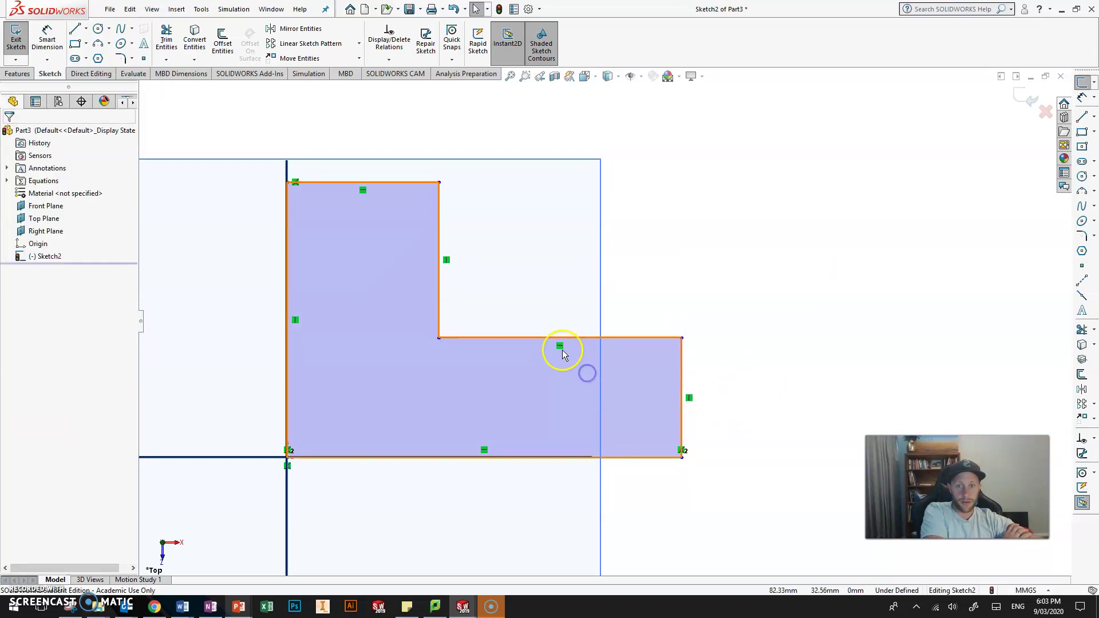
click(788, 278)
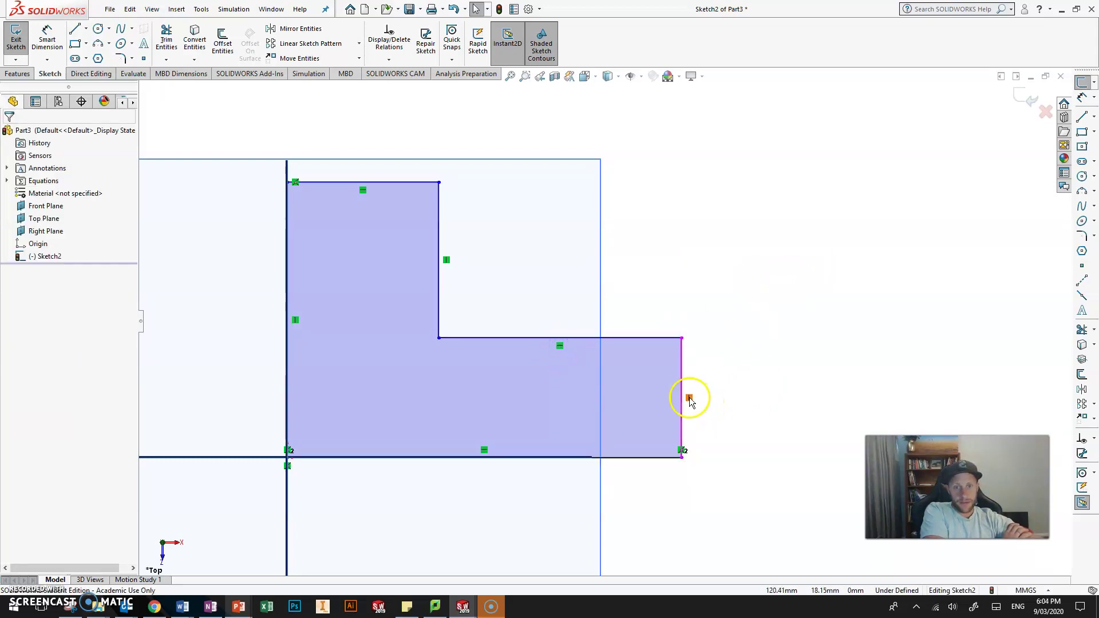
click(485, 450)
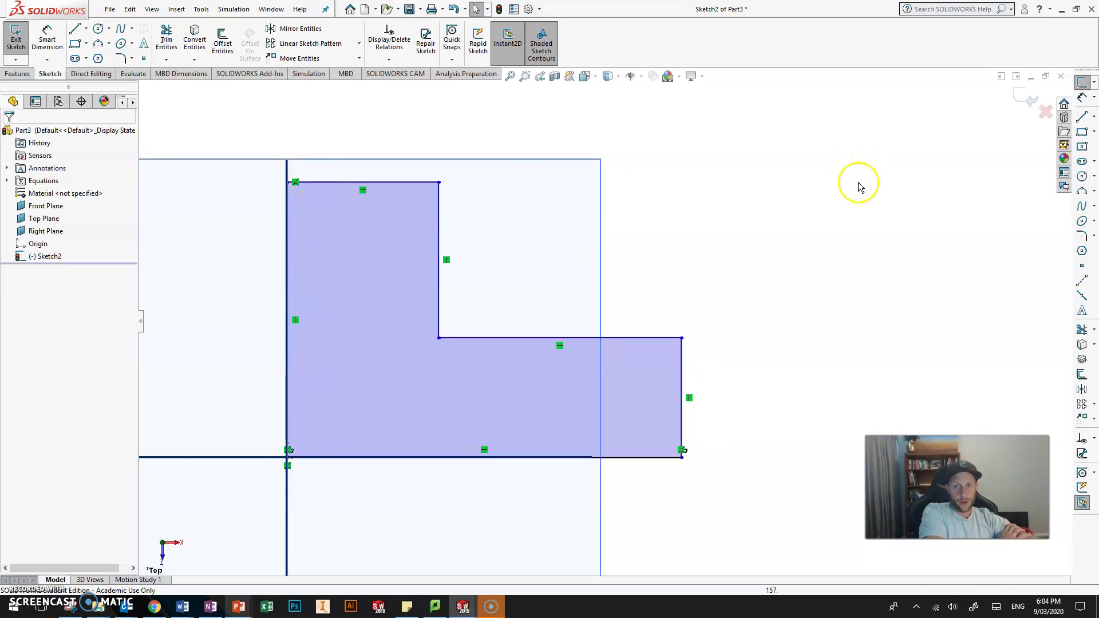
- Lengthen the L's right arm by dragging its outer corner point outward
click(706, 313)
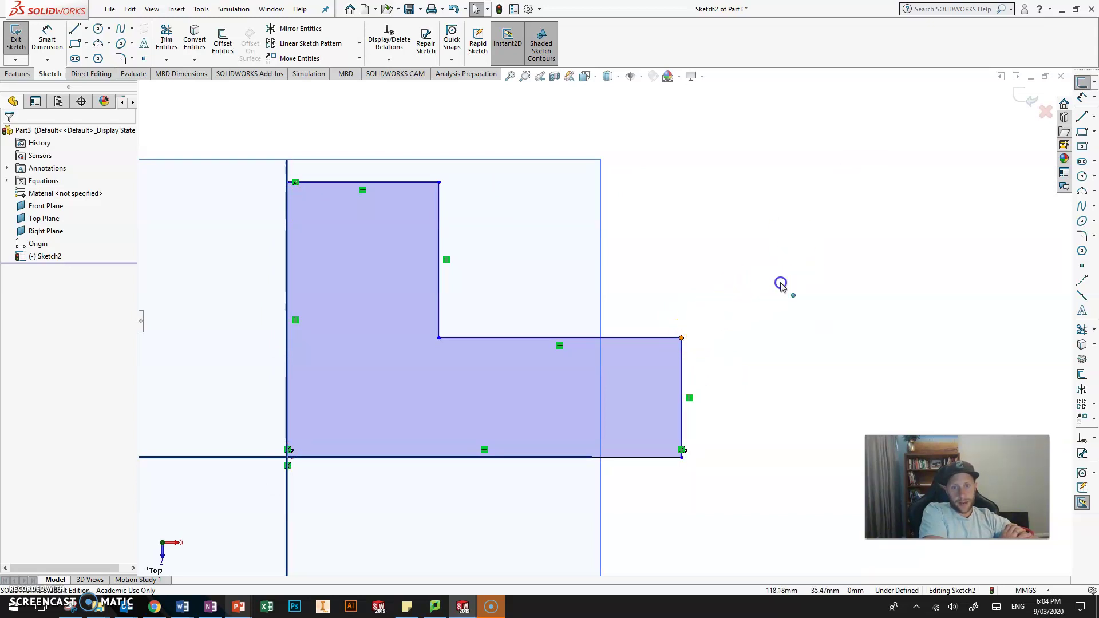
drag(781, 285, 643, 360)
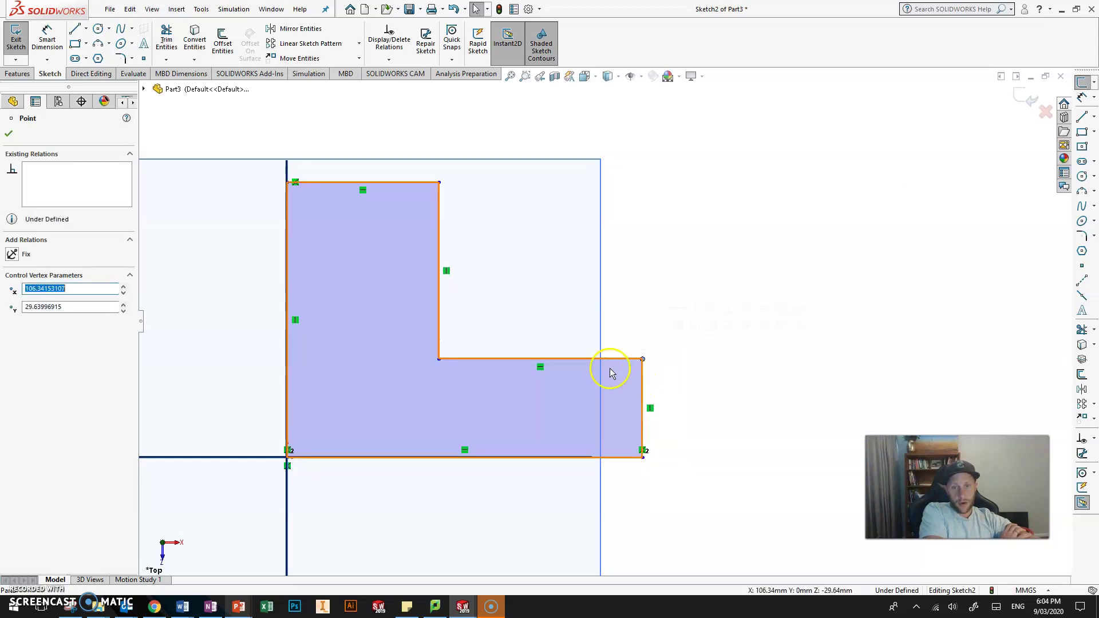
click(689, 377)
click(643, 359)
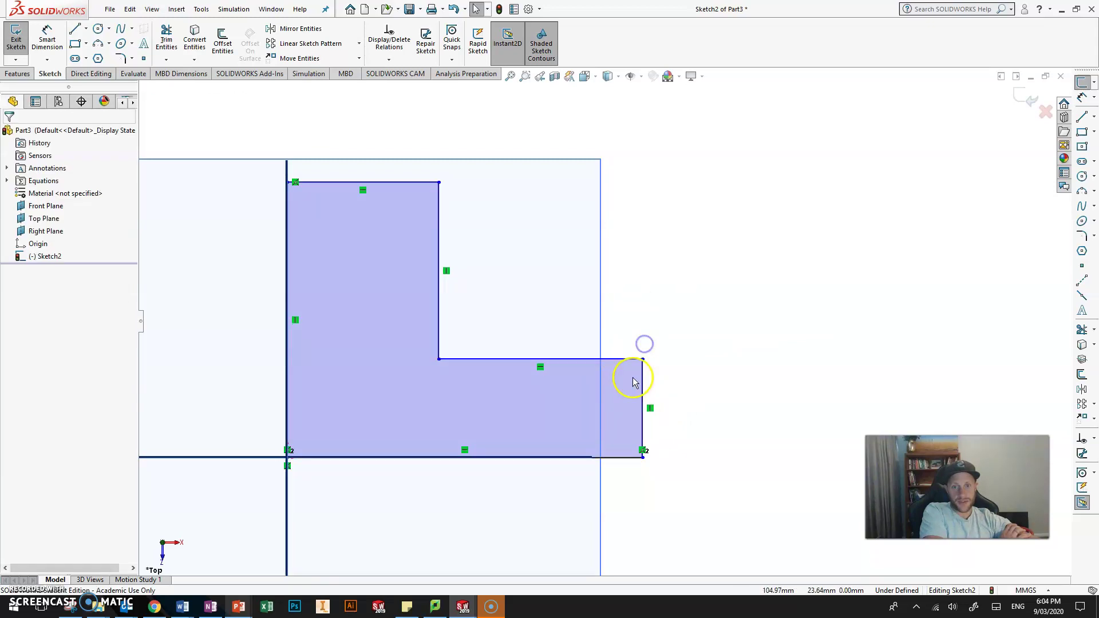
mouse_move(642, 359)
mouse_down()
mouse_move(755, 363)
mouse_move(830, 108)
mouse_move(407, 368)
mouse_move(788, 309)
mouse_move(774, 311)
mouse_up()
click(764, 239)
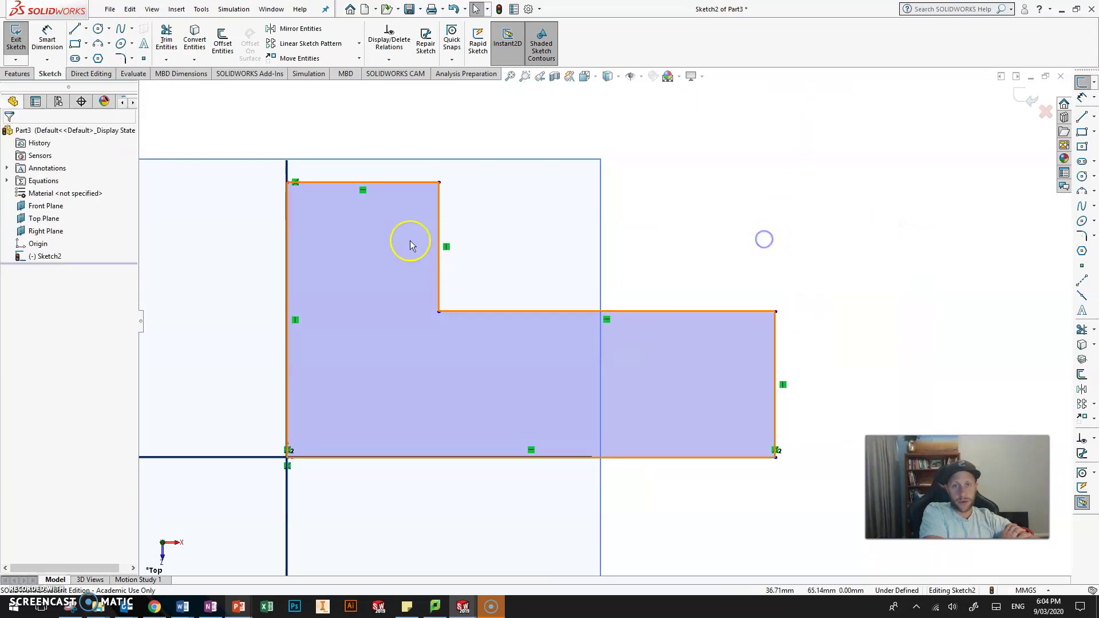
click(411, 245)
click(714, 189)
click(346, 179)
click(346, 241)
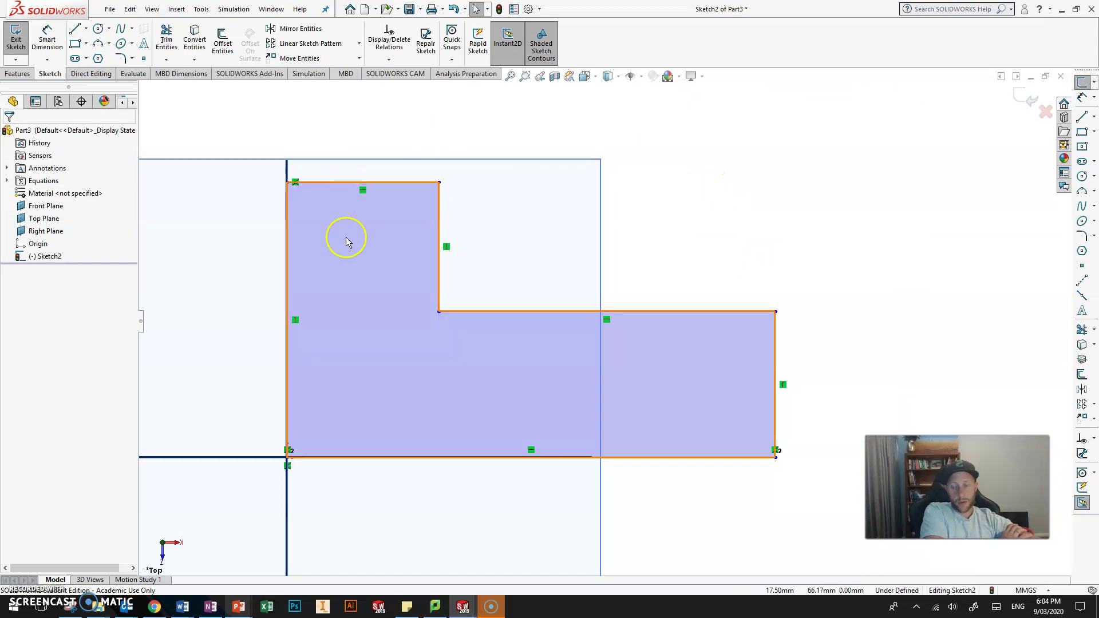
- Raise the profile's top edge above the plane outline
key(z)
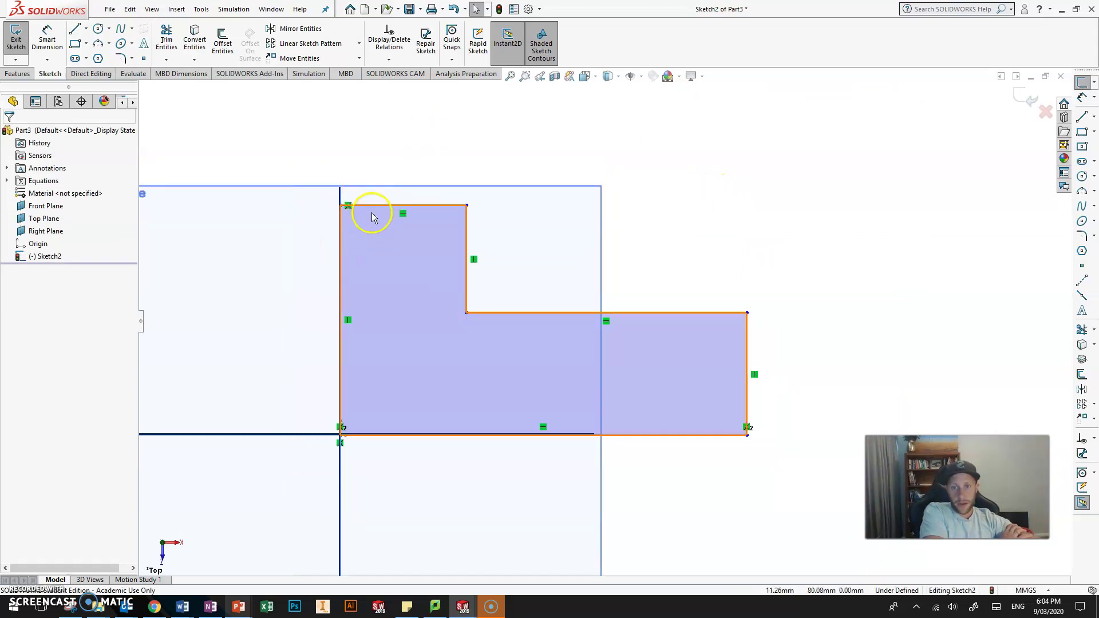
click(340, 382)
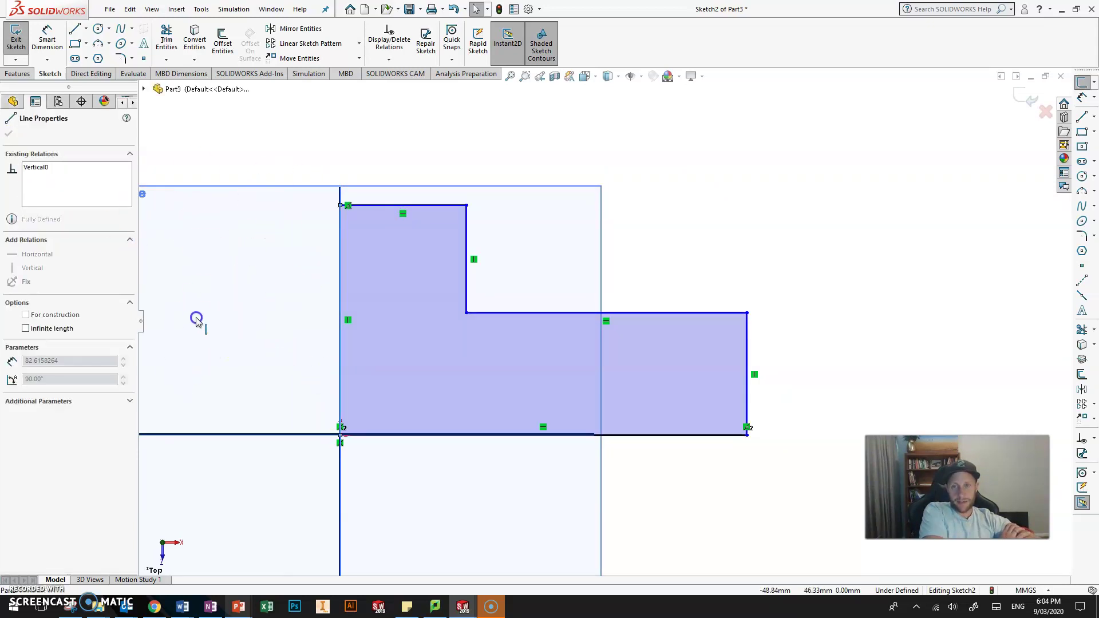
click(241, 185)
click(323, 391)
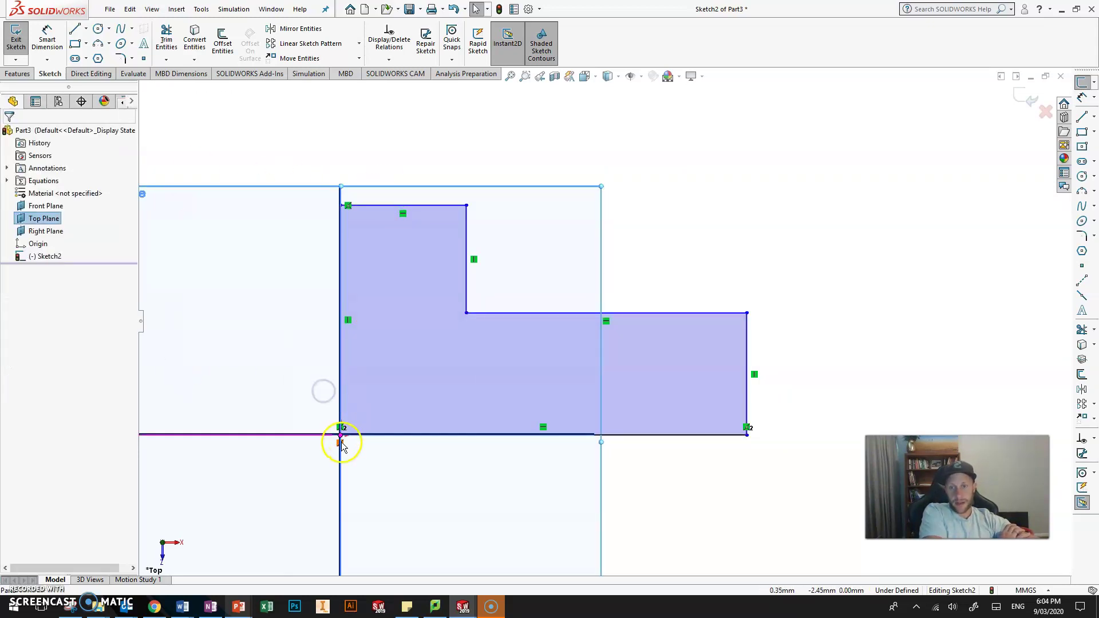
scroll(606, 200, up, 2)
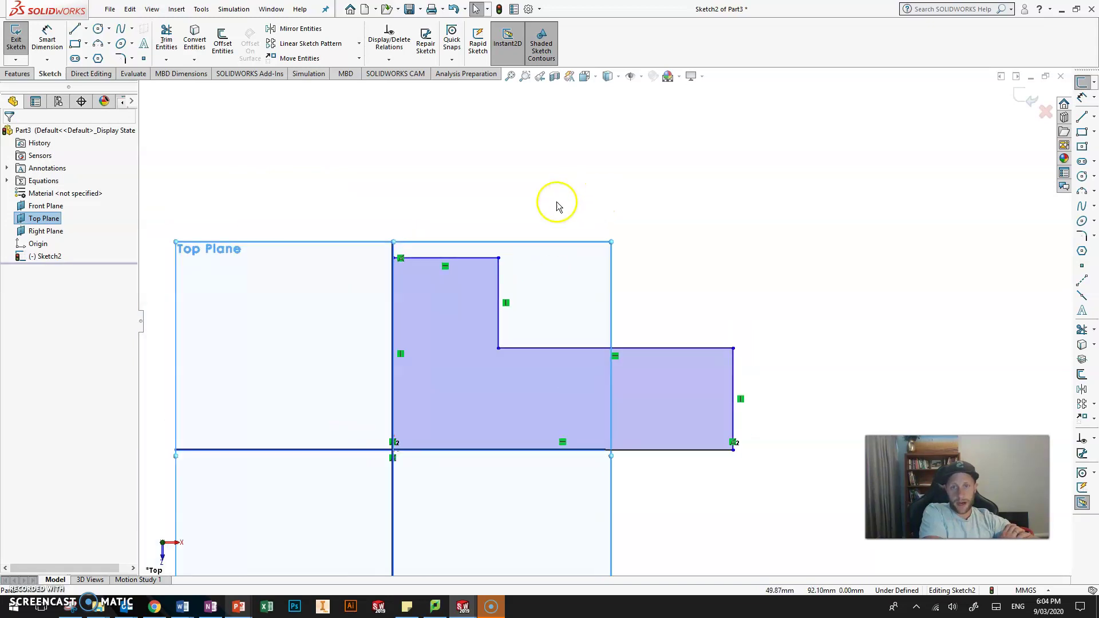
mouse_move(466, 262)
mouse_down()
mouse_move(483, 97)
mouse_move(387, 86)
mouse_move(483, 129)
mouse_move(451, 121)
mouse_move(432, 143)
mouse_up()
click(605, 151)
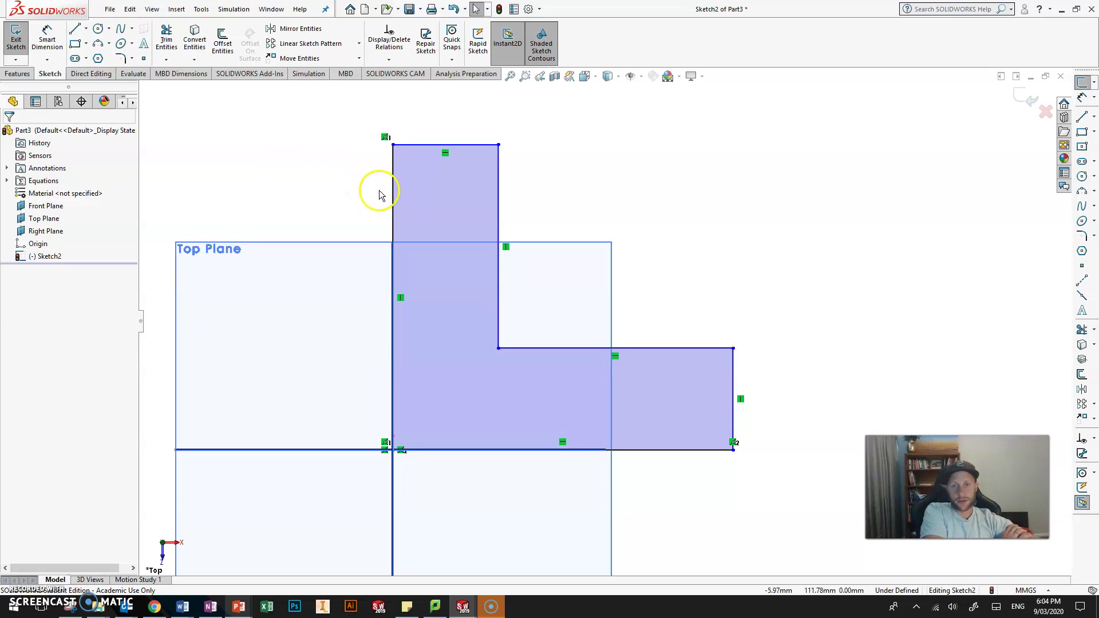
click(354, 203)
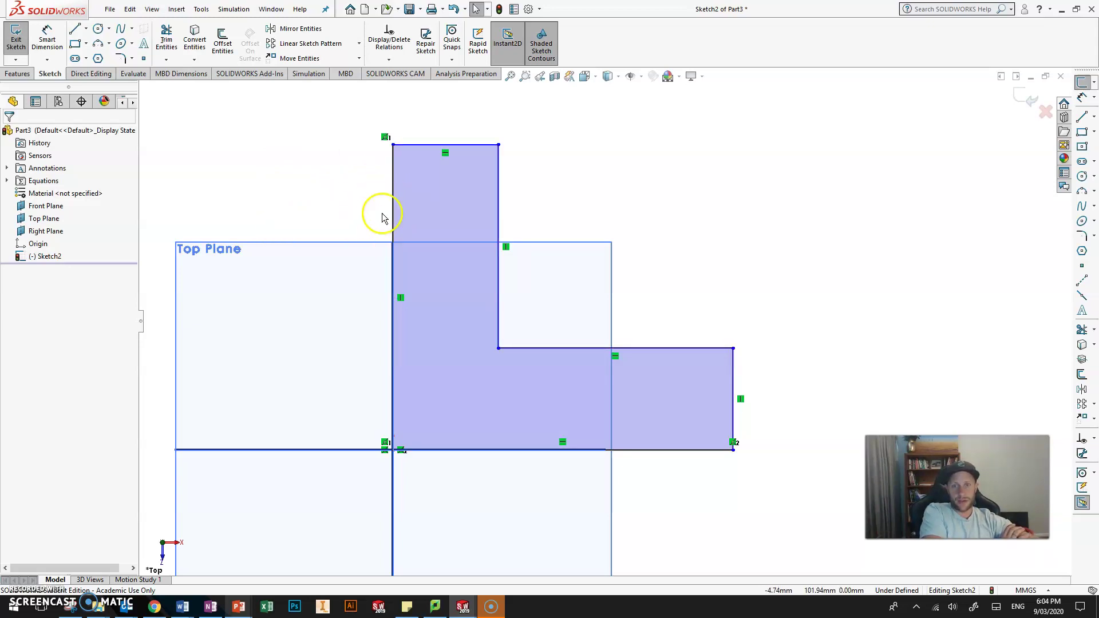
- Drag the inner vertical edge to the right to widen the upright leg
click(392, 184)
click(537, 168)
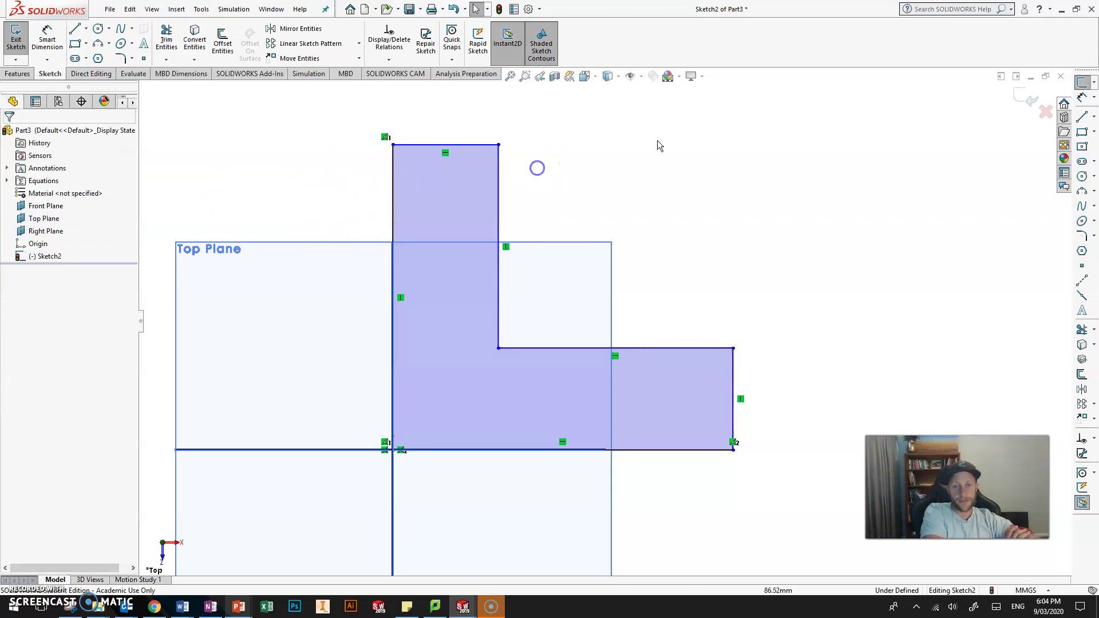
mouse_move(502, 199)
mouse_down()
mouse_move(589, 184)
mouse_move(626, 233)
mouse_move(809, 167)
mouse_move(200, 246)
mouse_move(204, 269)
mouse_move(675, 213)
mouse_move(870, 216)
mouse_move(492, 231)
mouse_move(542, 255)
mouse_move(531, 268)
mouse_up()
click(686, 174)
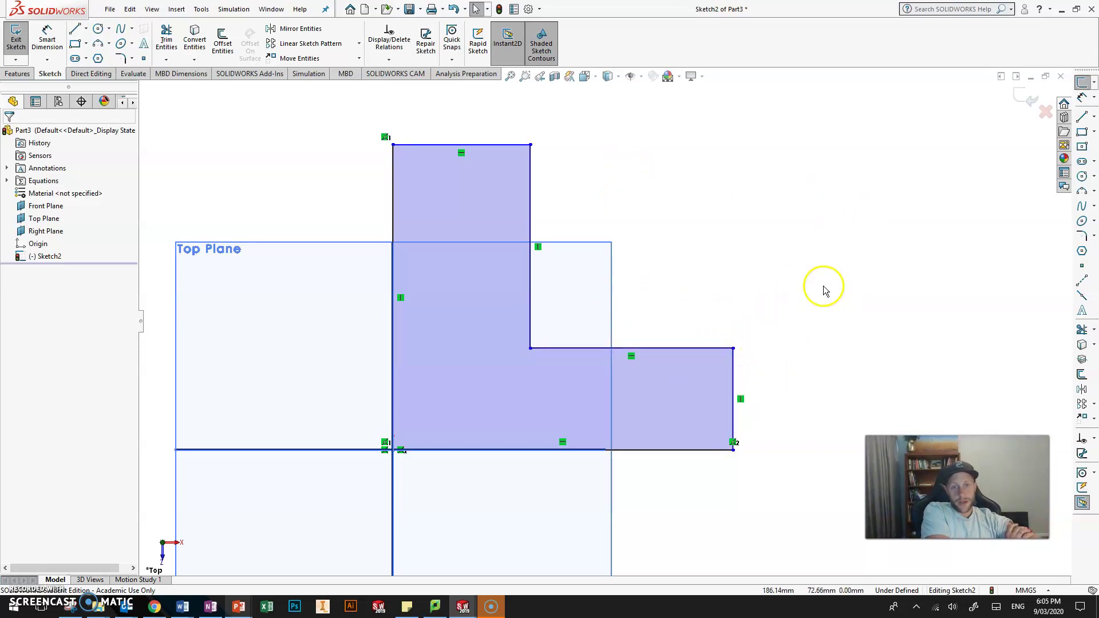
click(496, 145)
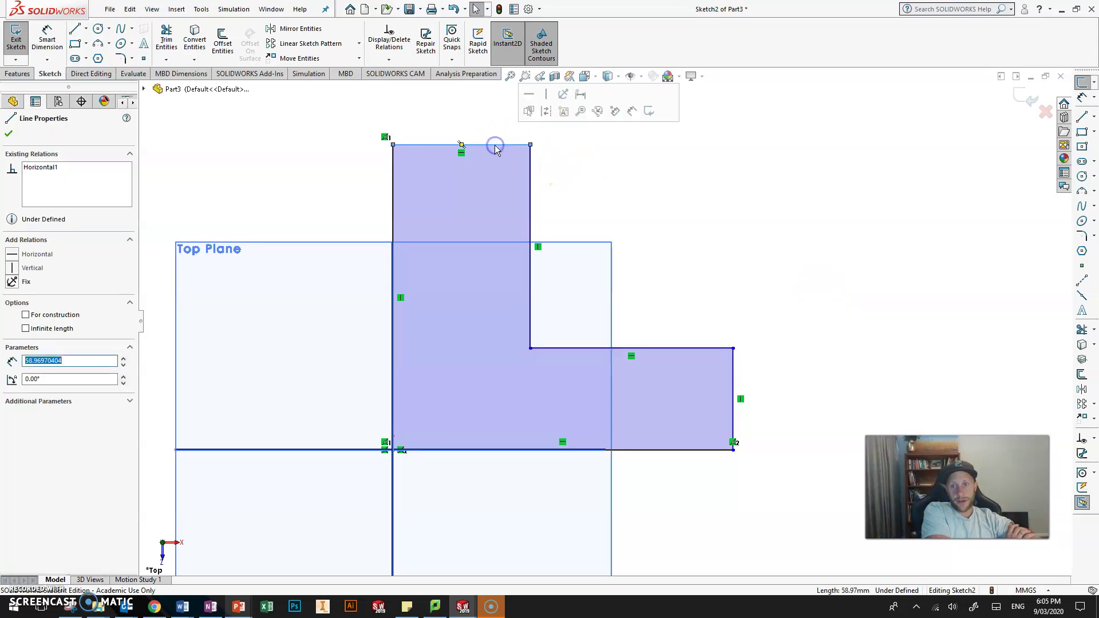
click(38, 379)
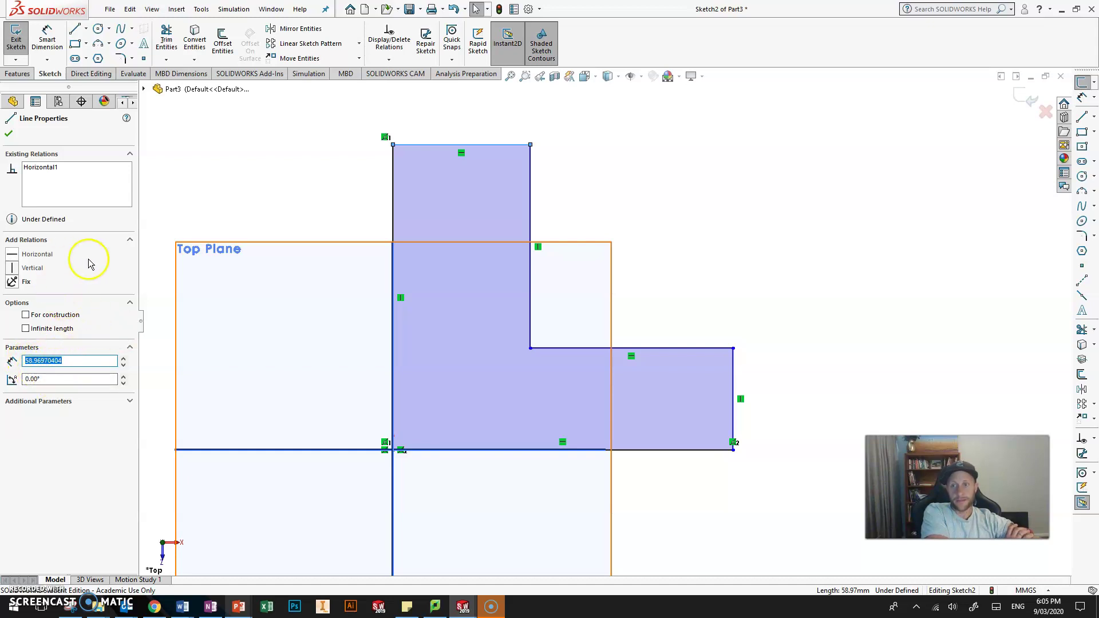
click(56, 315)
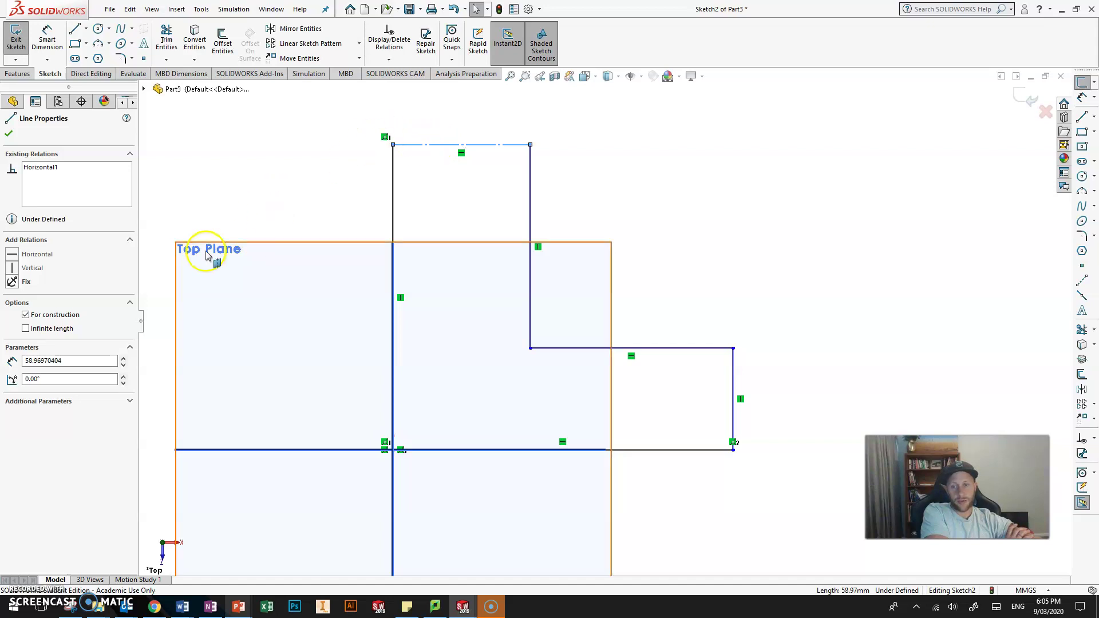
click(26, 316)
click(26, 316)
click(26, 316)
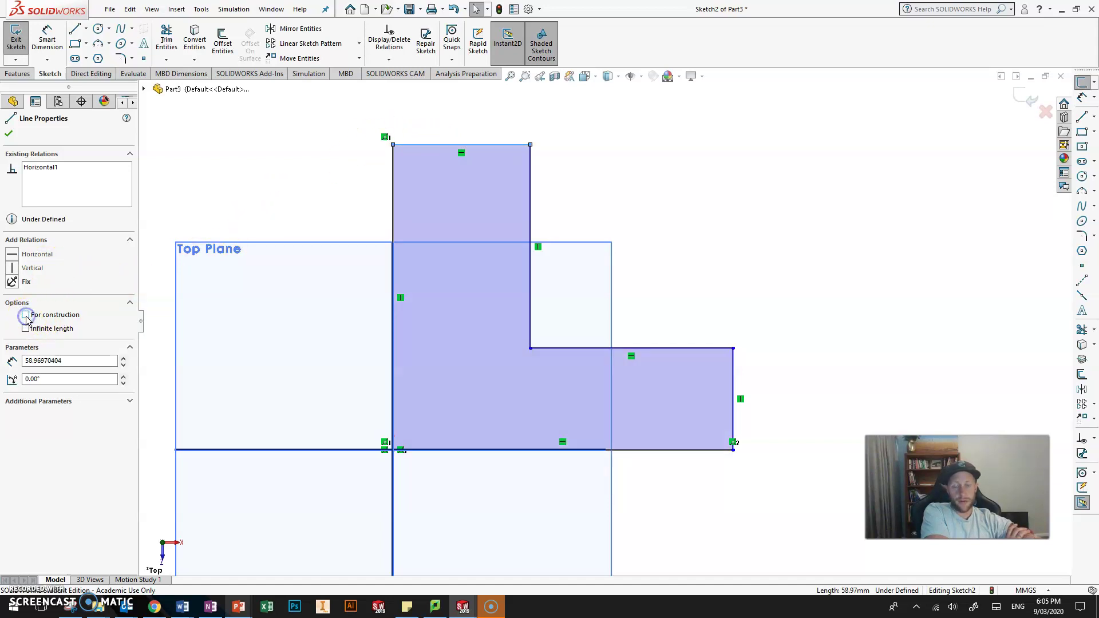
click(25, 316)
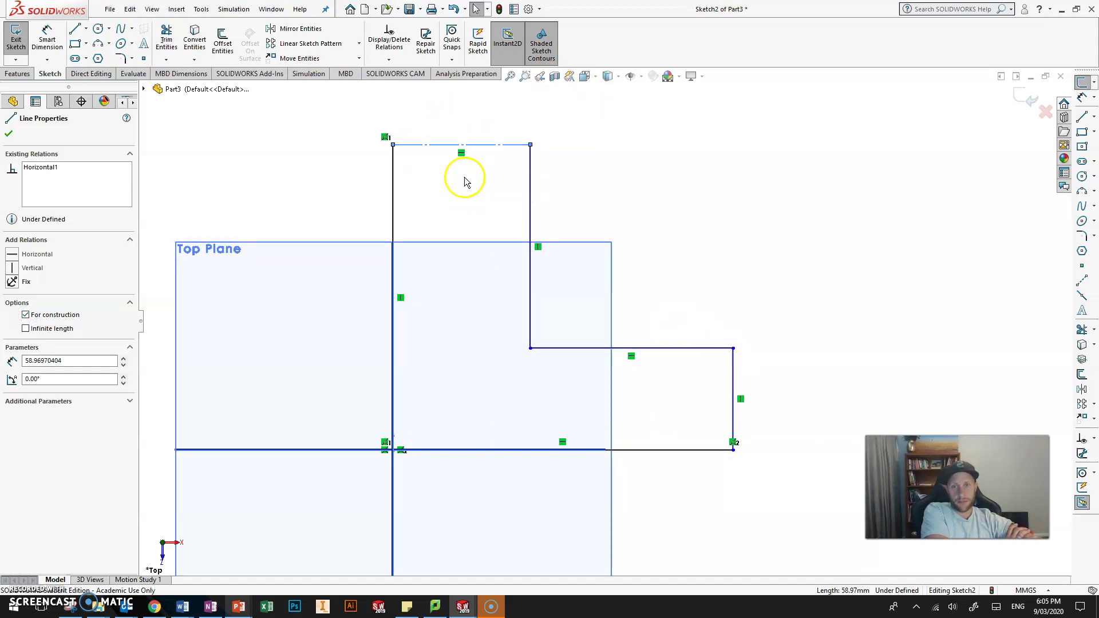
click(49, 316)
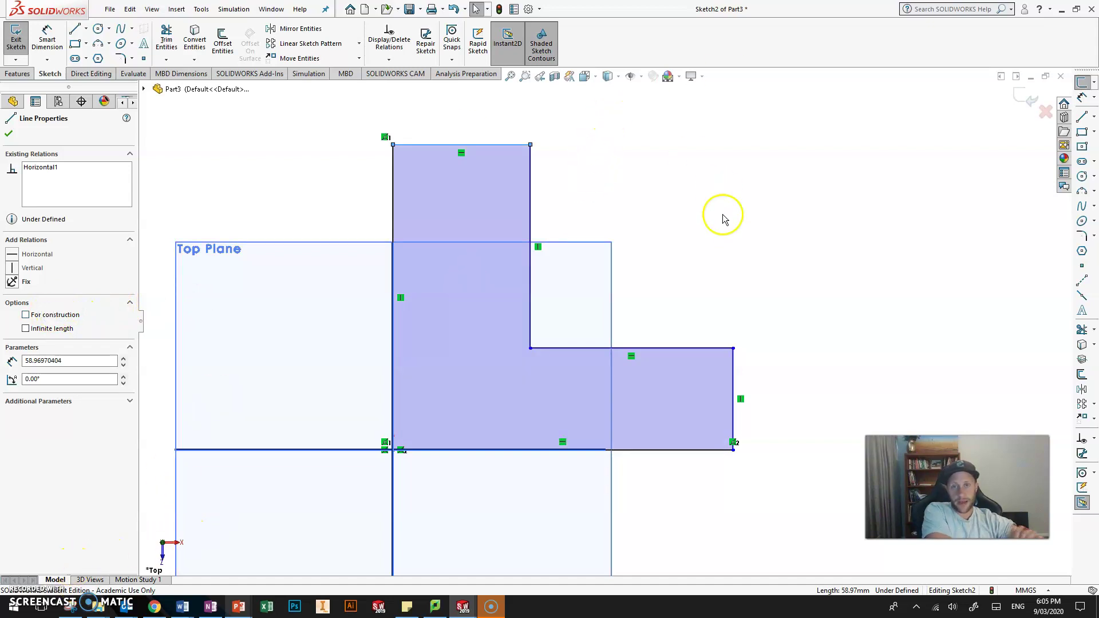
click(746, 203)
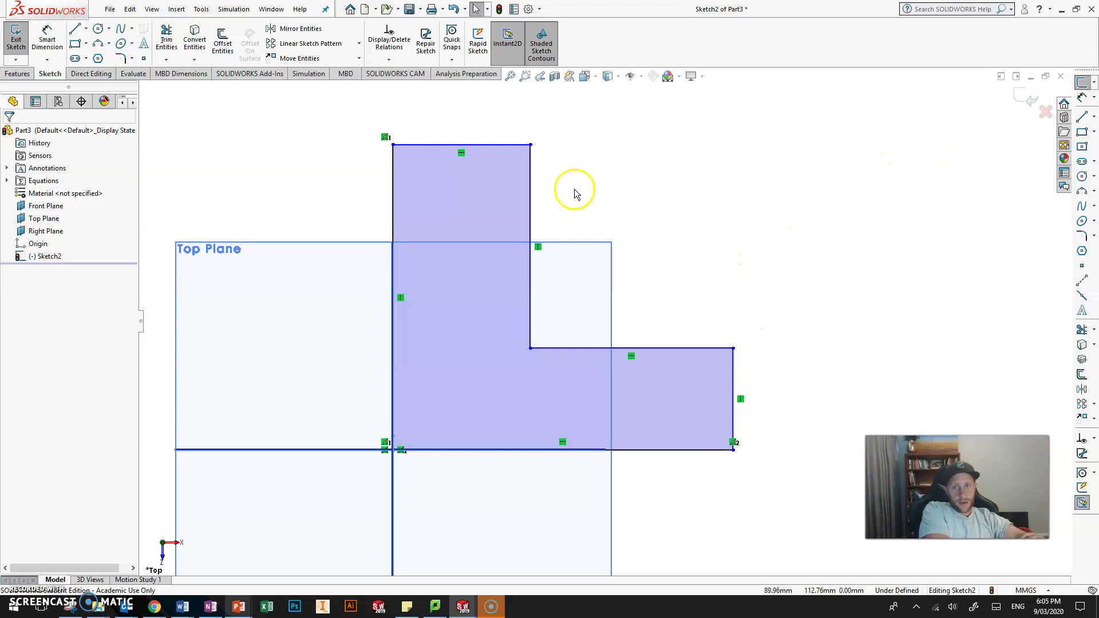
click(698, 233)
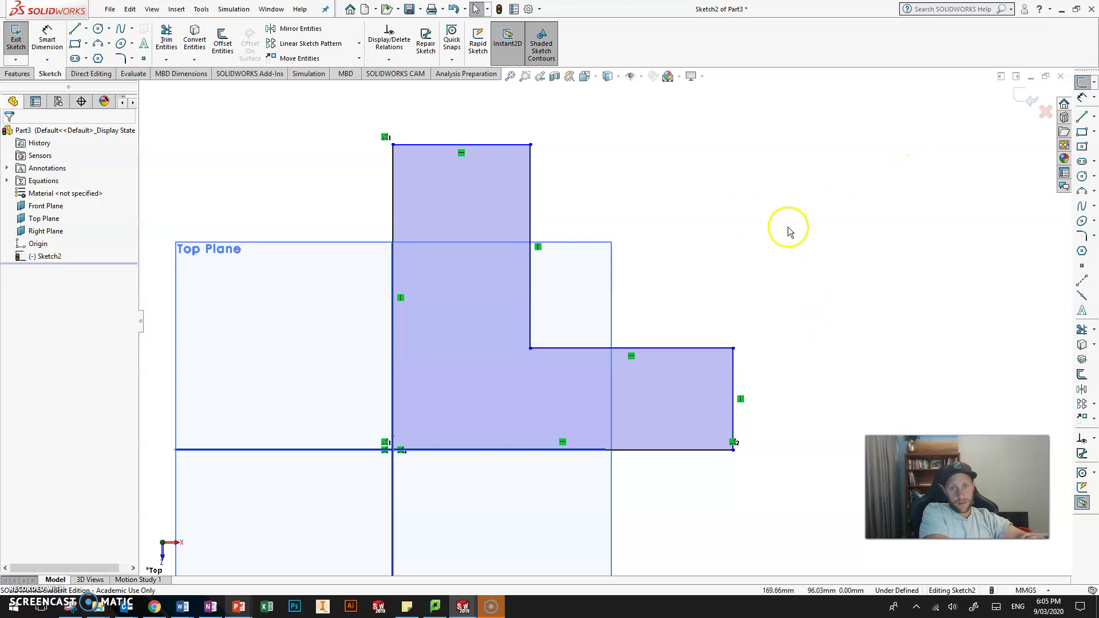
click(731, 384)
click(477, 145)
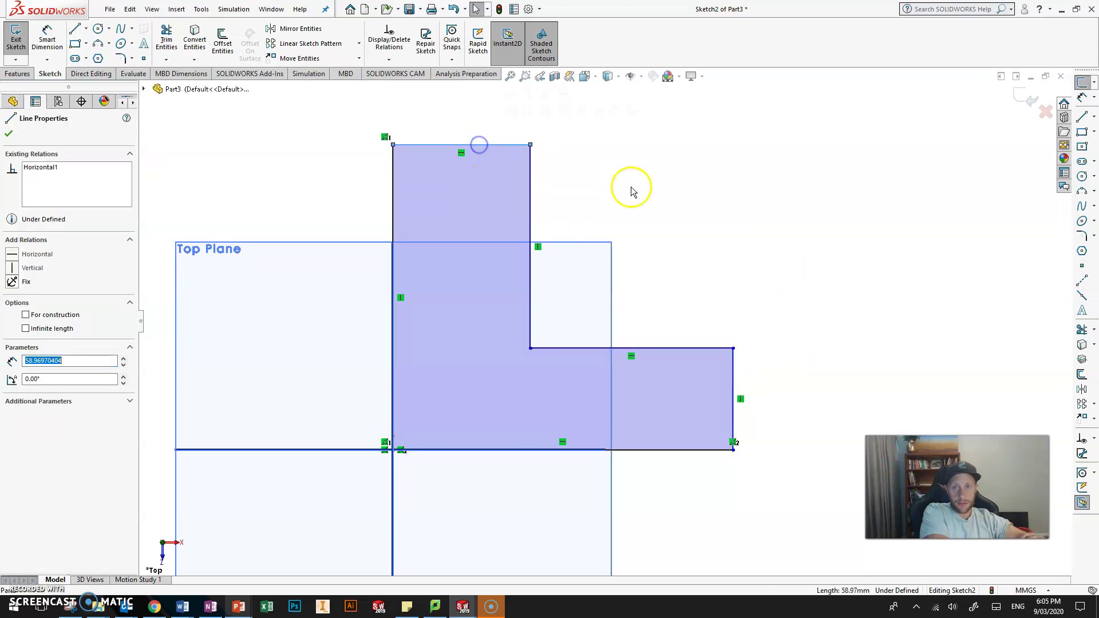
click(809, 245)
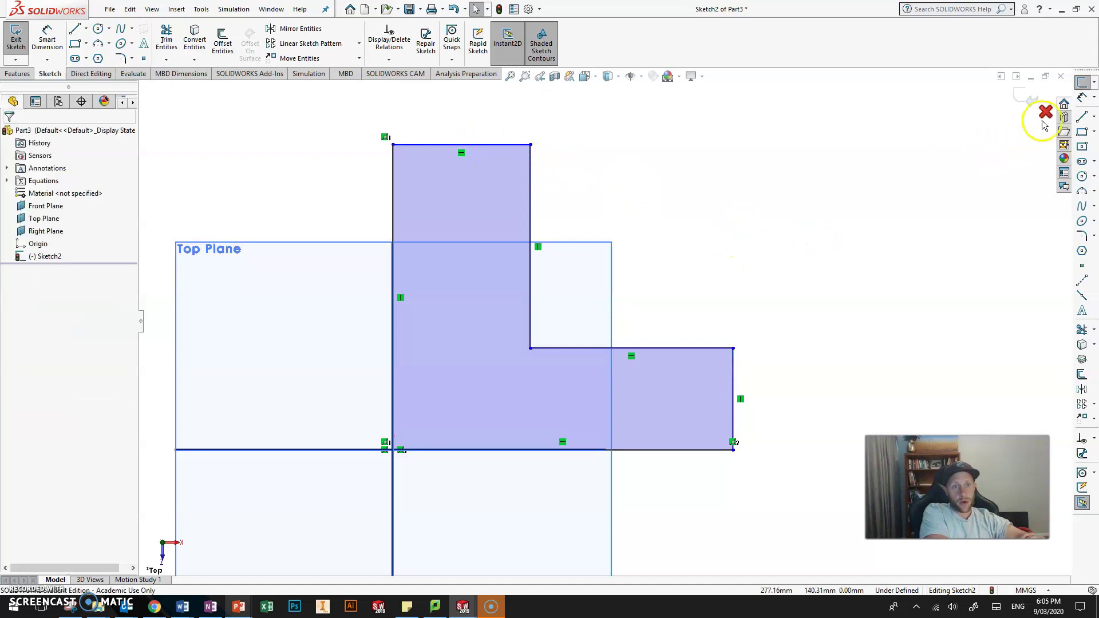
click(1081, 99)
click(733, 380)
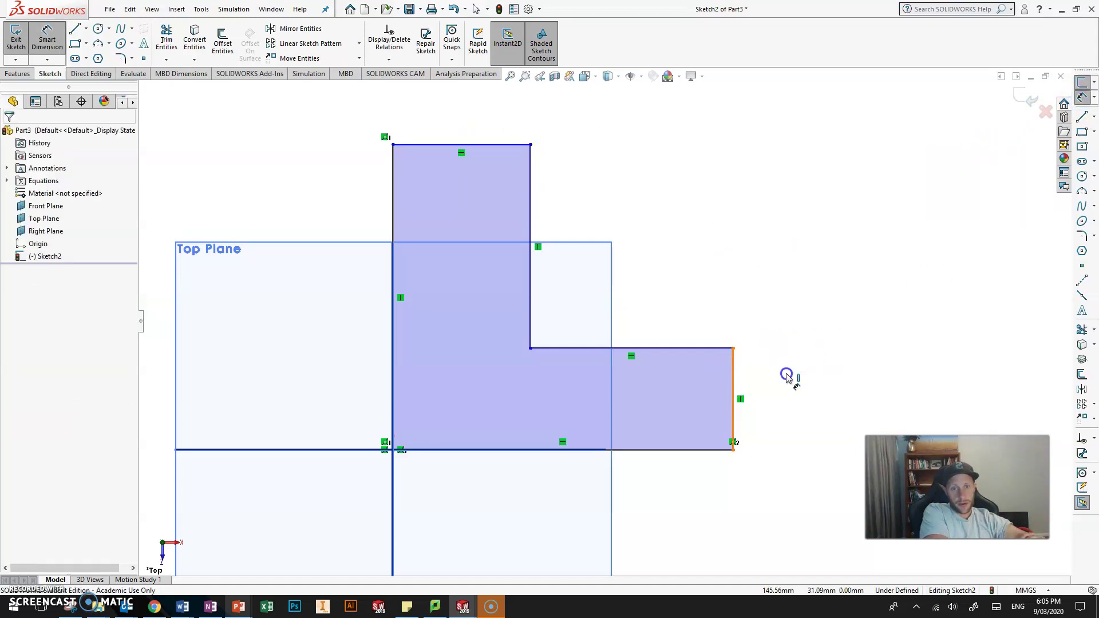
click(841, 289)
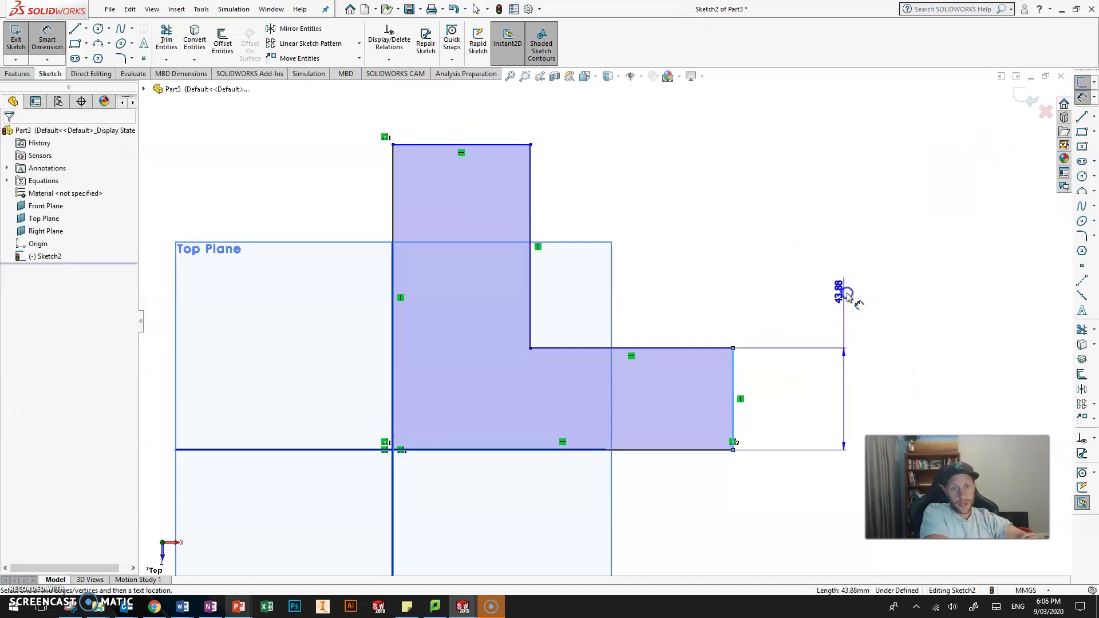
click(886, 252)
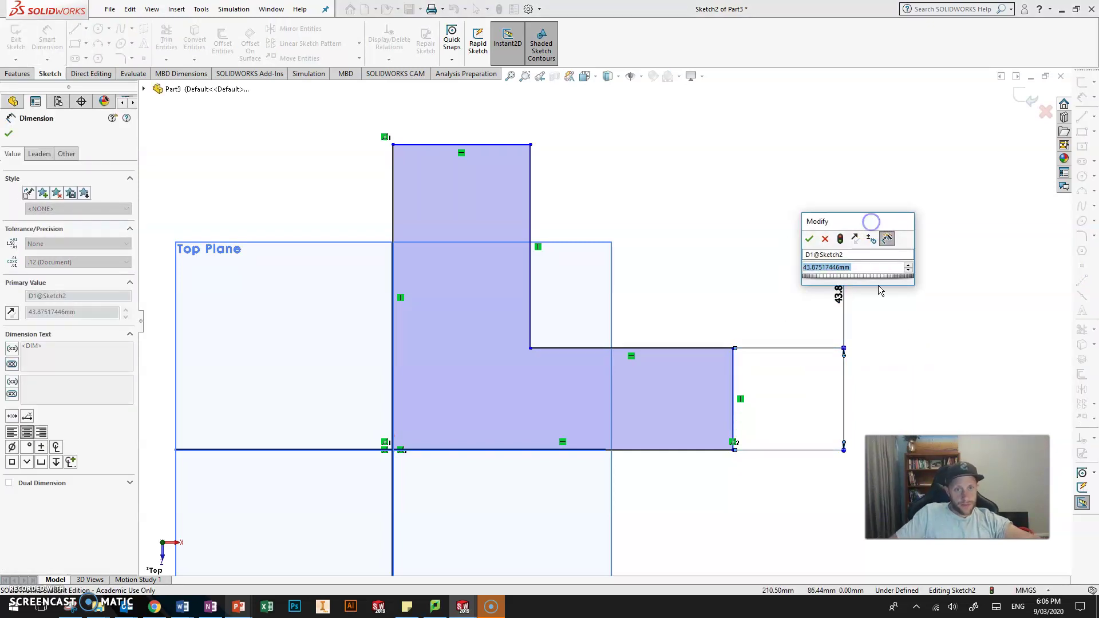
click(839, 299)
key(Escape)
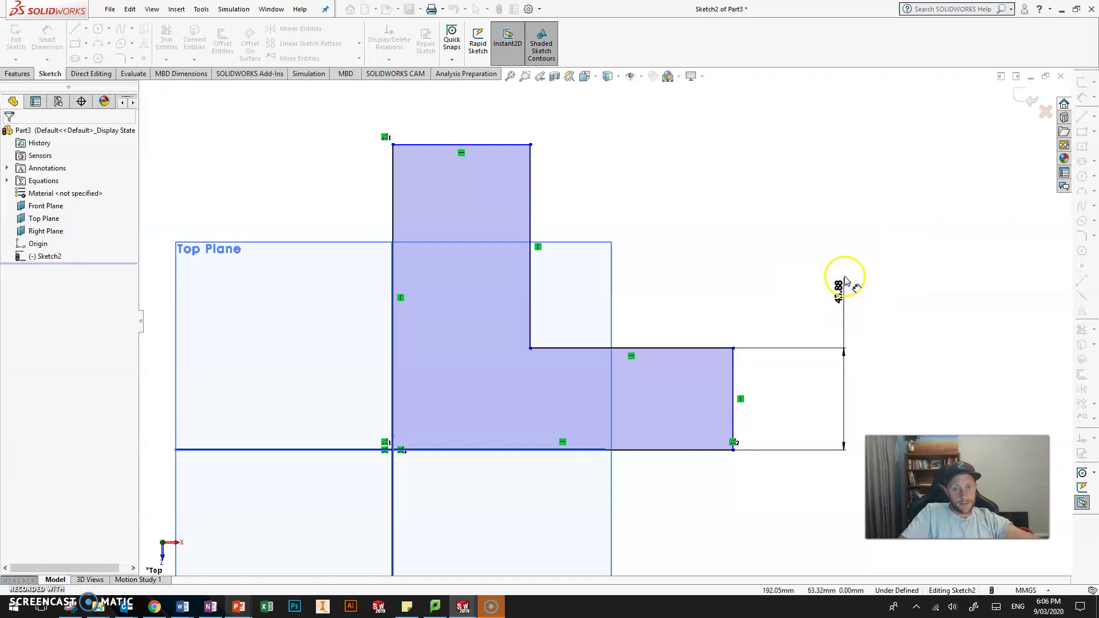
click(847, 252)
key(ctrl+z)
click(1081, 97)
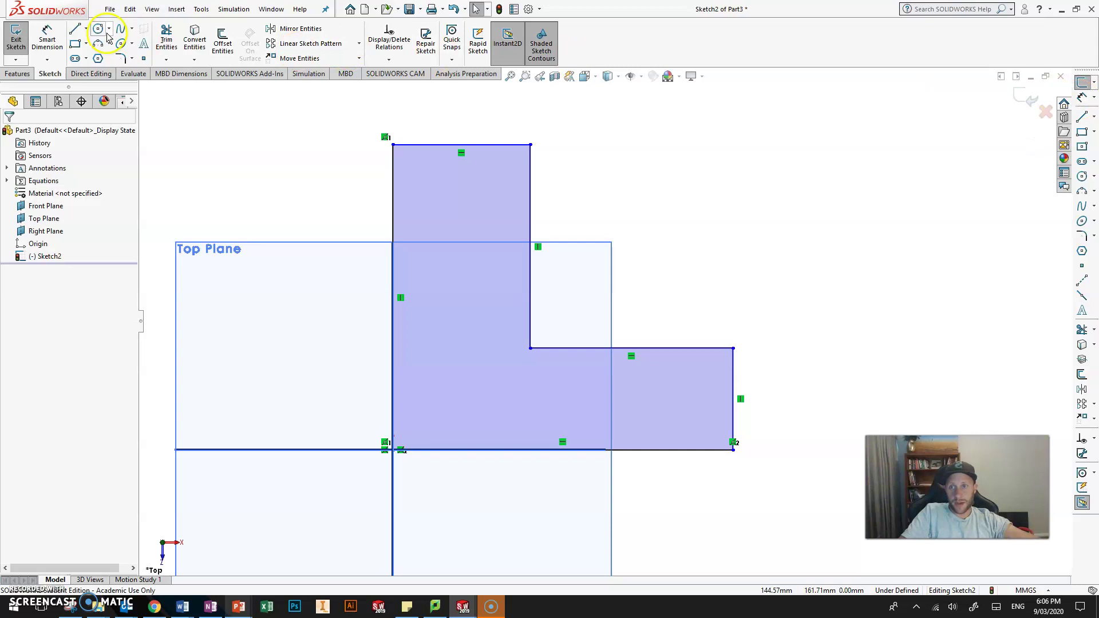
- Dimension the L's right end edge, changing its height from 43.88 to 30 mm
click(1082, 99)
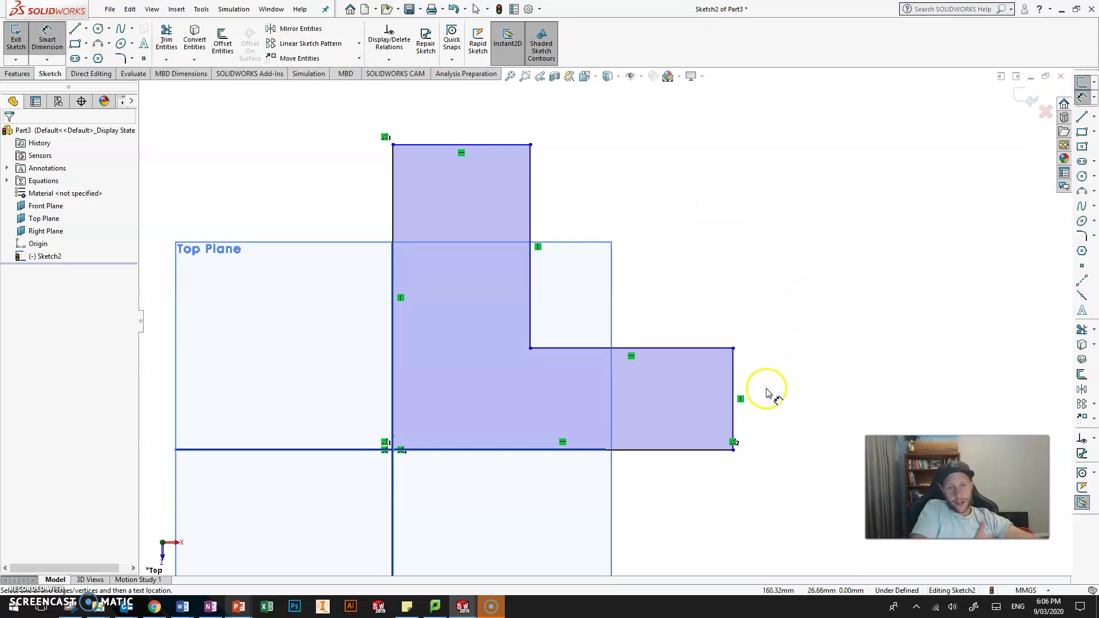
click(733, 377)
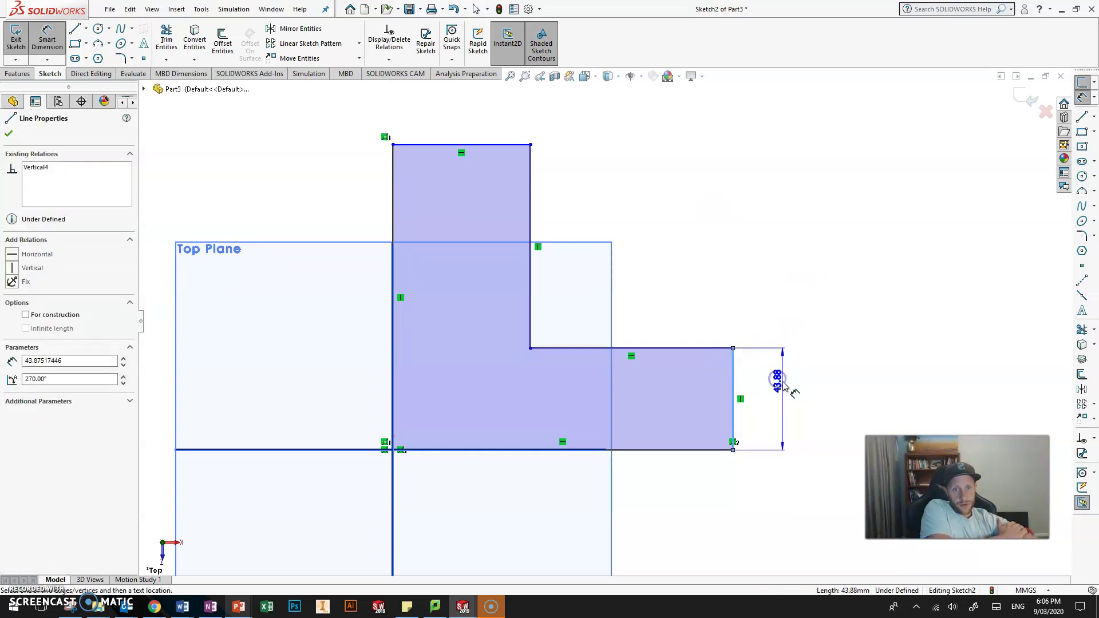
click(623, 378)
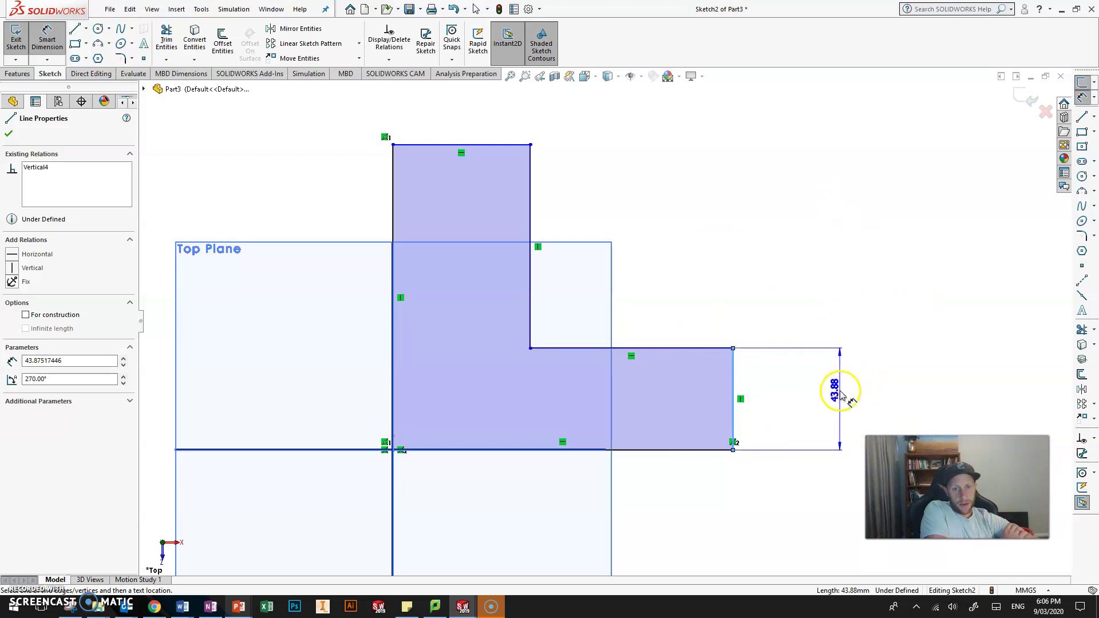
click(840, 393)
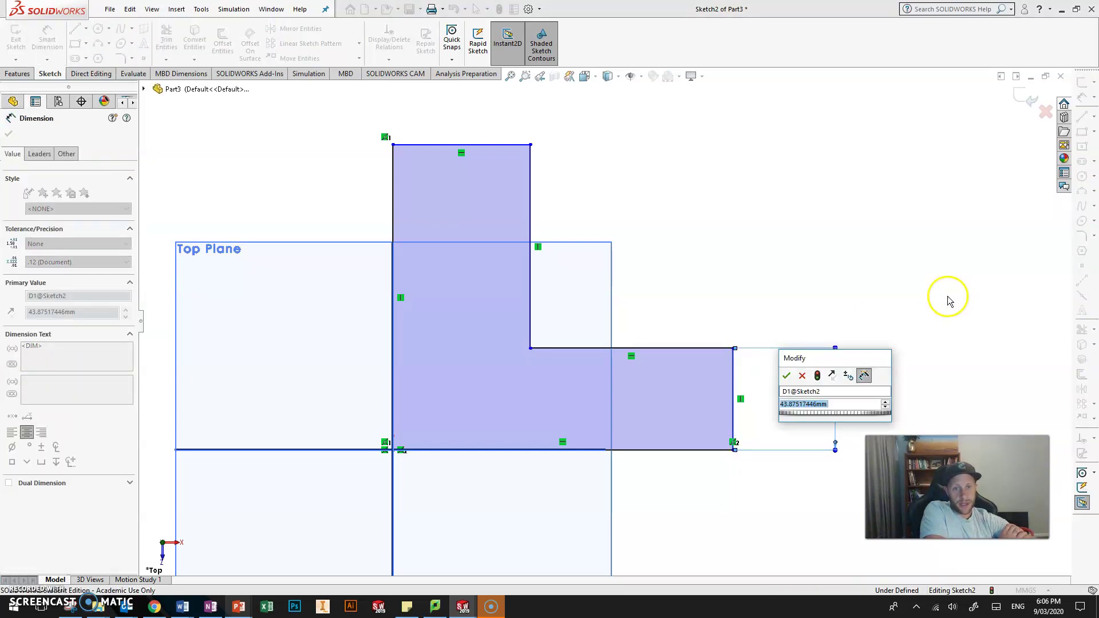
click(828, 362)
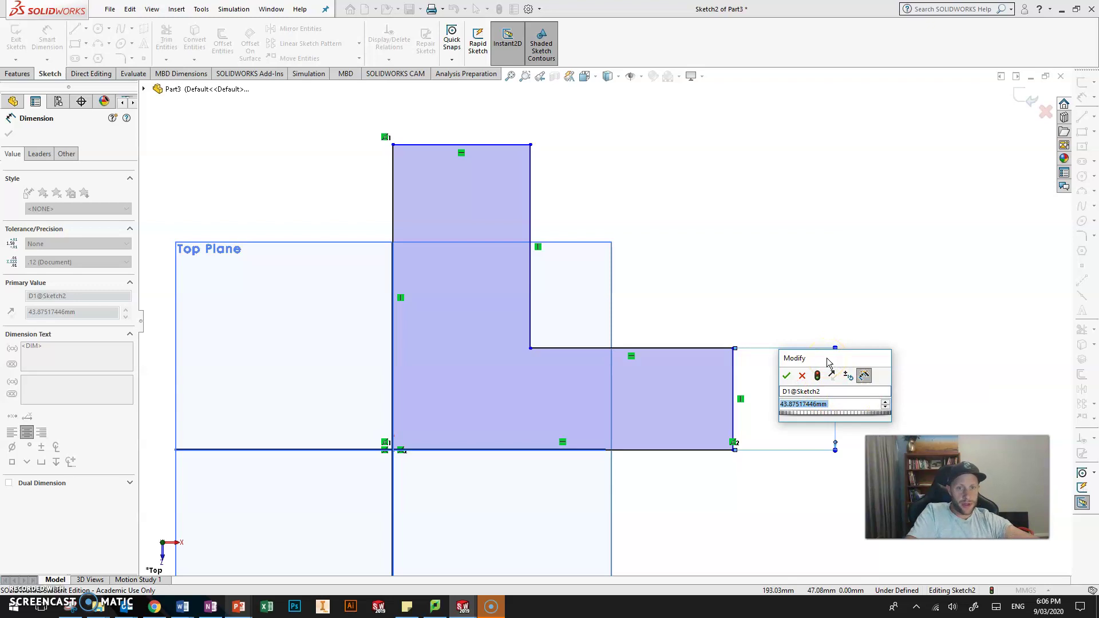
text(30)
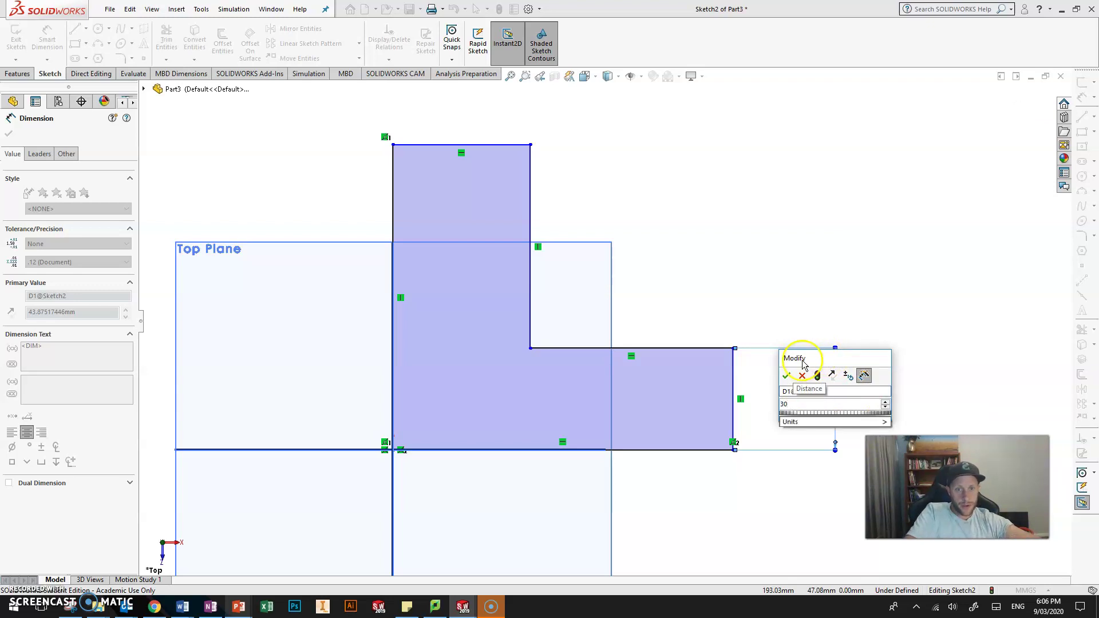
click(787, 376)
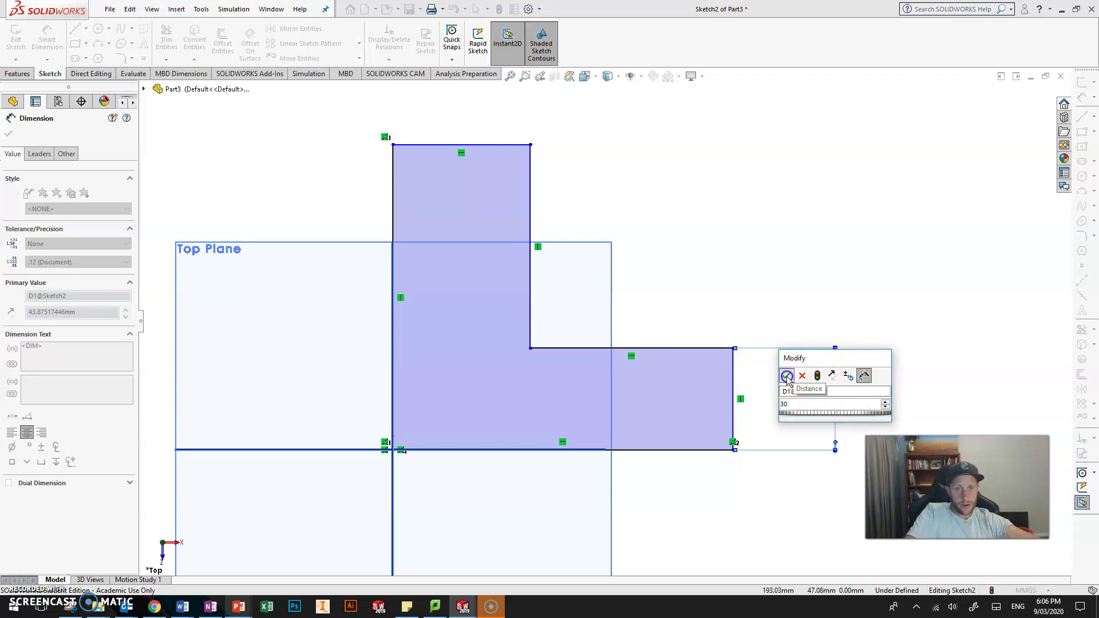
click(841, 217)
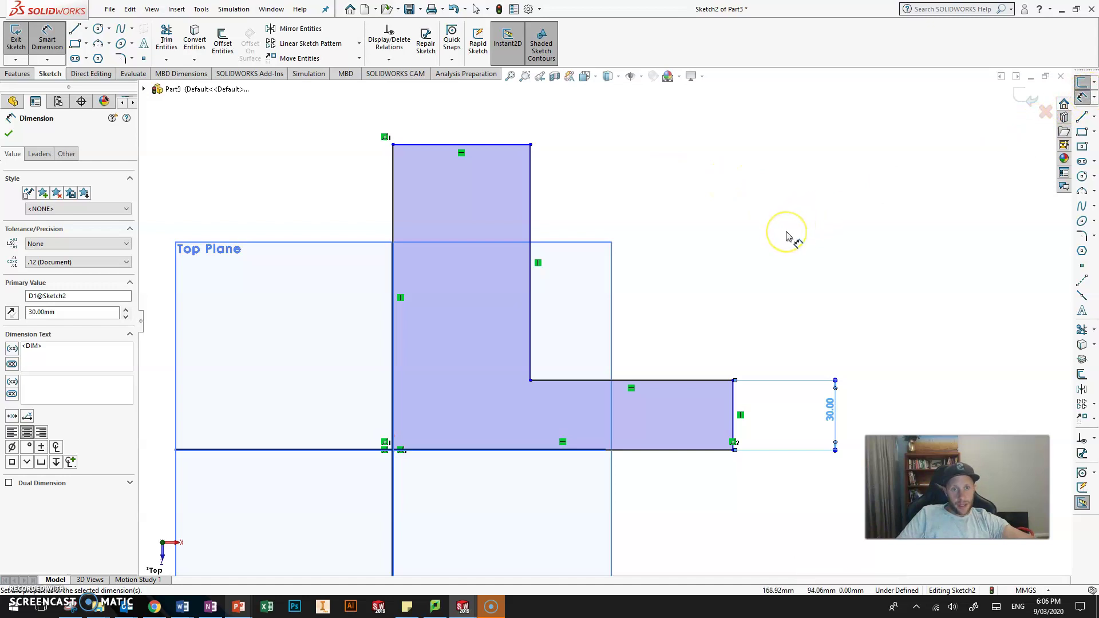
key(Escape)
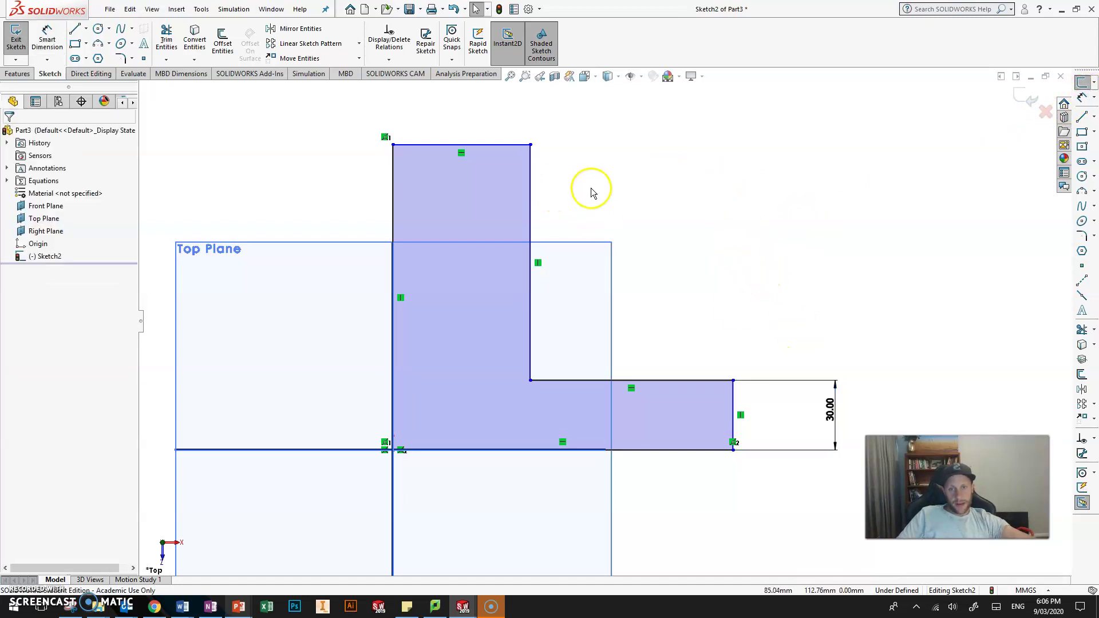
- Add an Equal relation between the top edge and the 30 mm right end edge
click(486, 147)
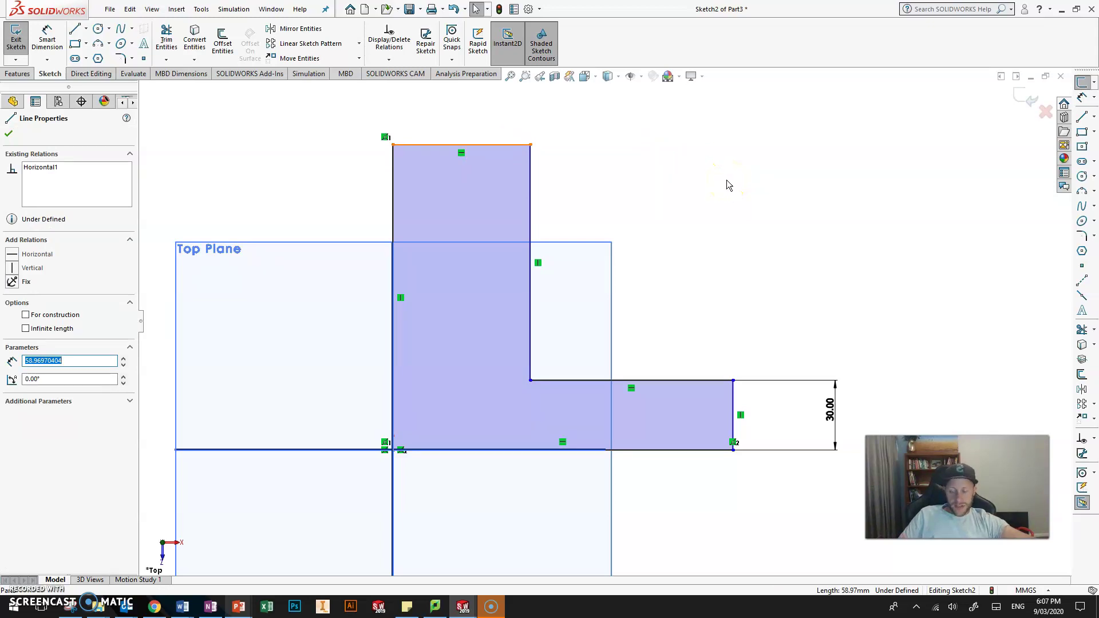
ctrl+click(733, 416)
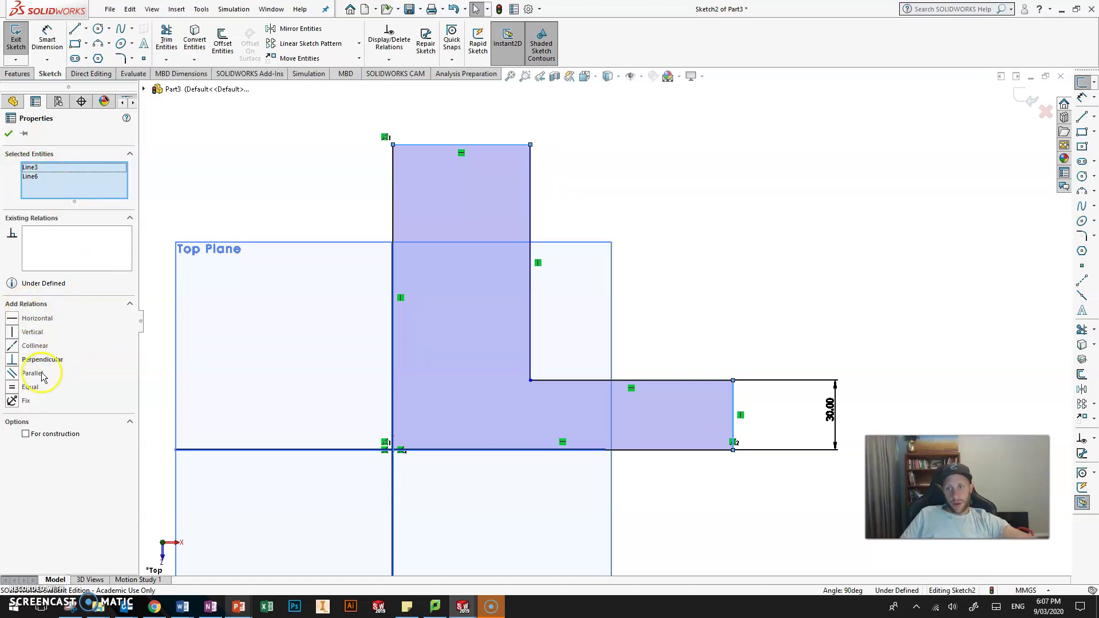
click(13, 388)
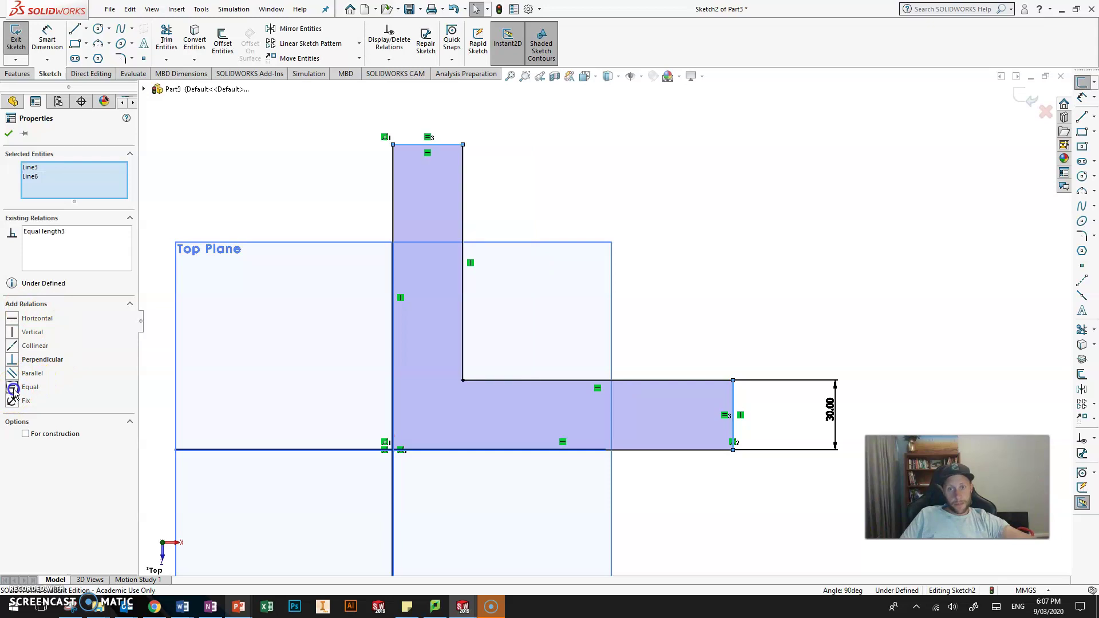
click(798, 198)
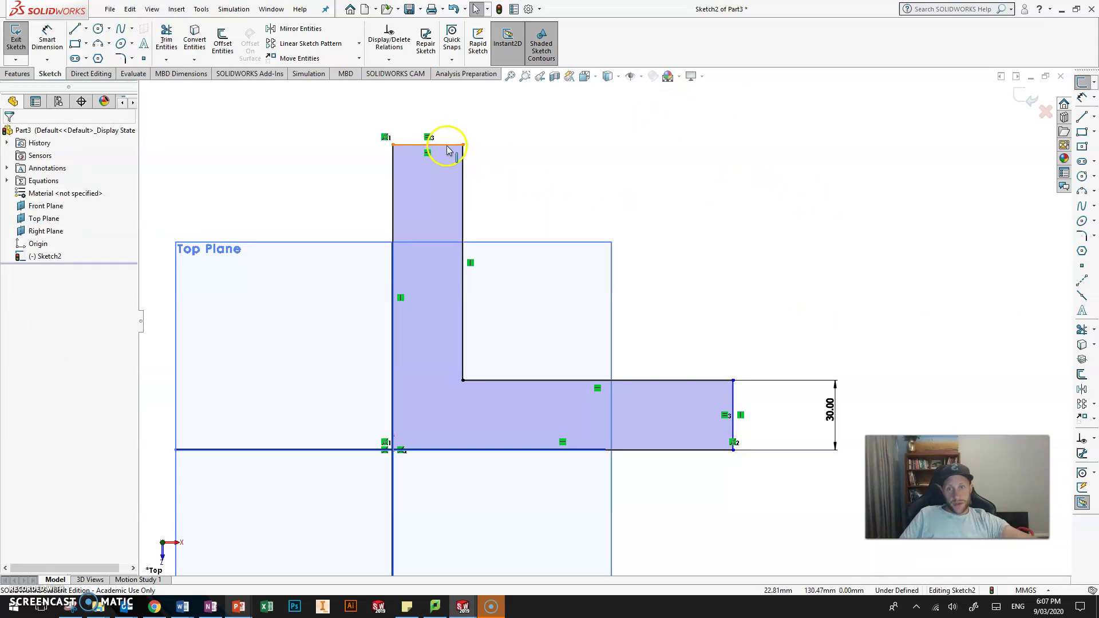
- Add an Equal relation between the left edge and the bottom edge
click(393, 192)
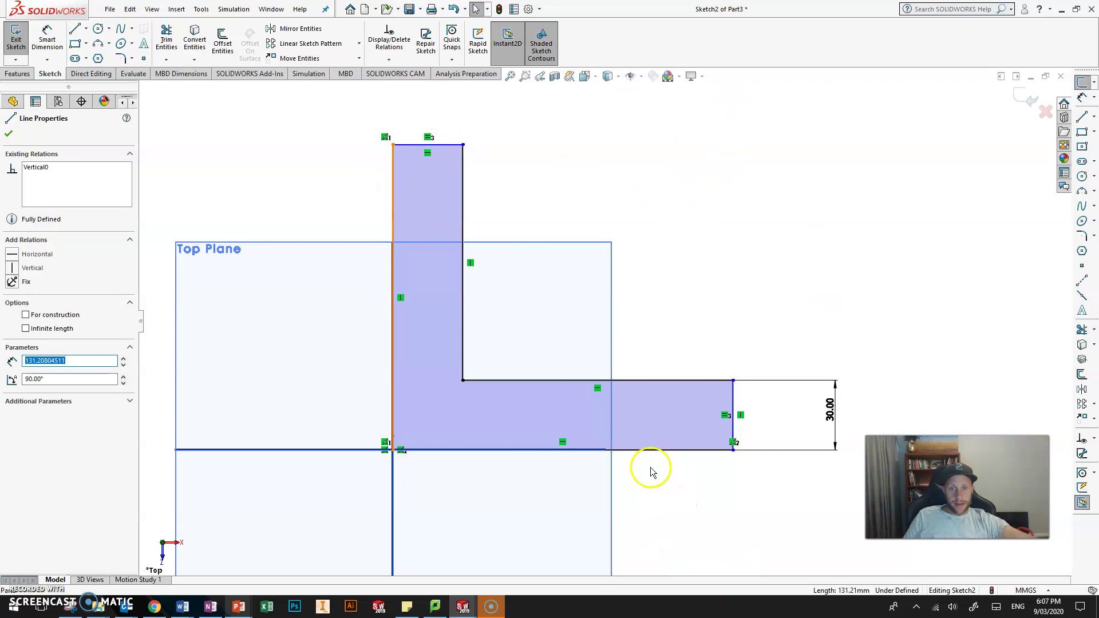
ctrl+click(658, 450)
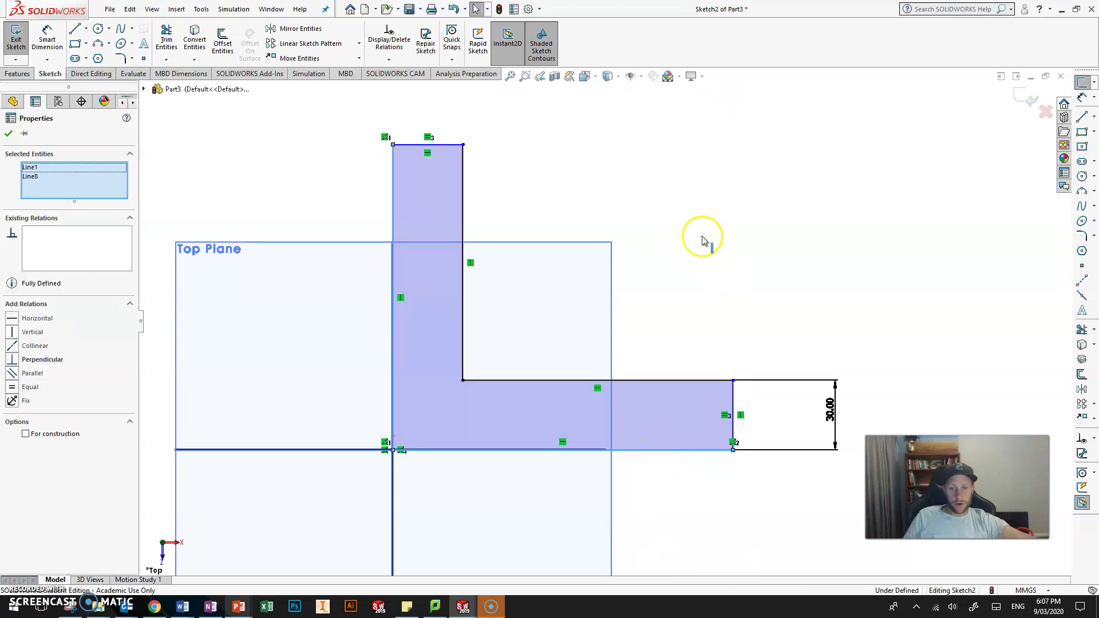
click(17, 388)
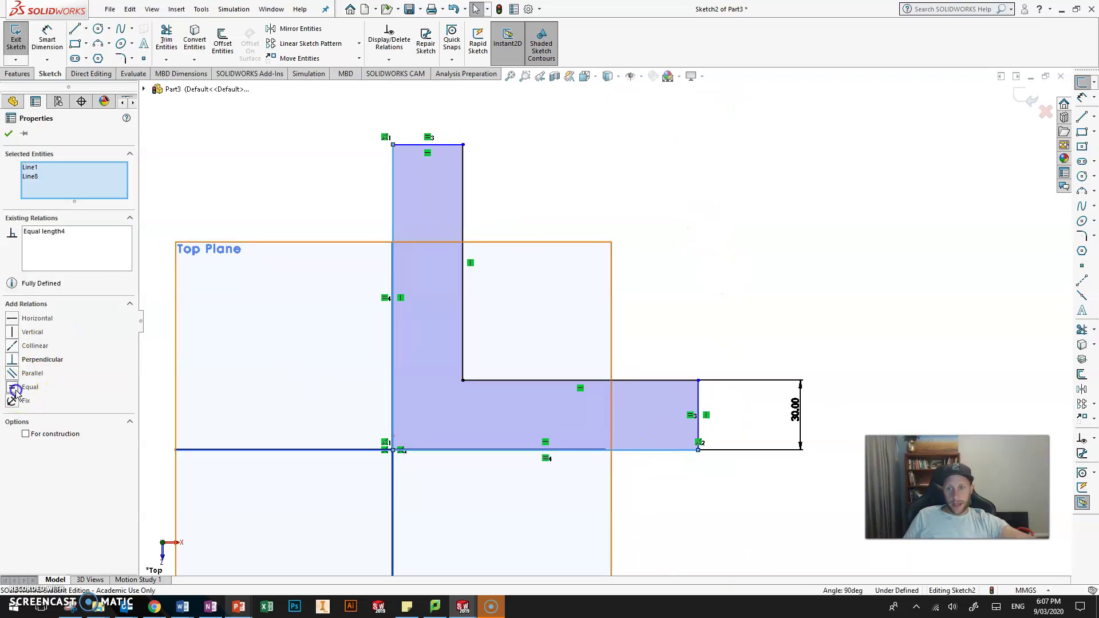
click(781, 169)
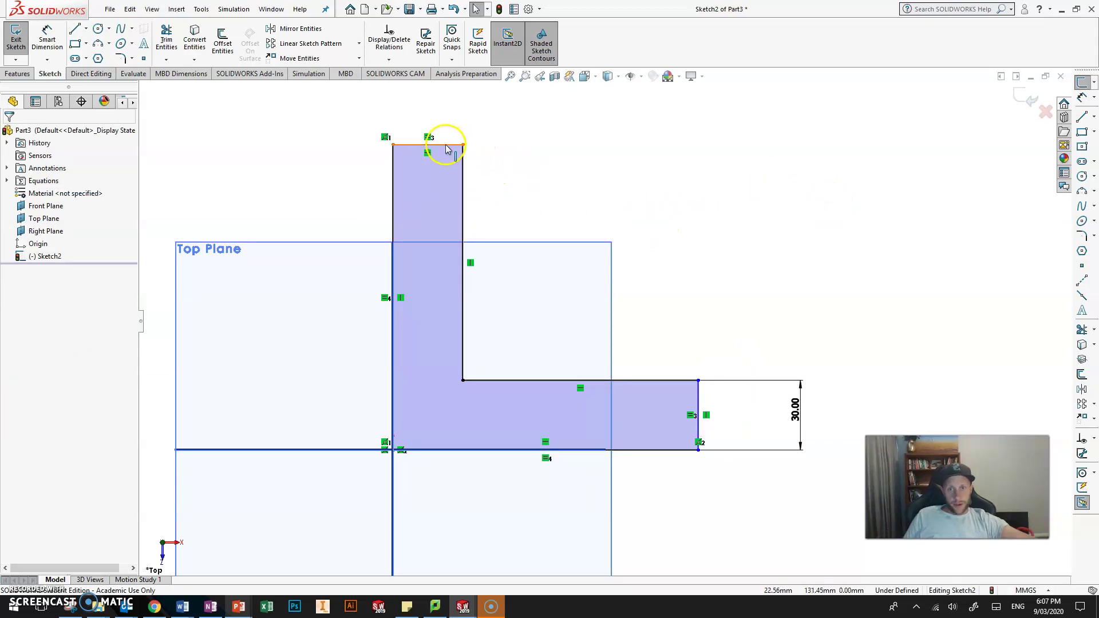
- Drag the top edge to test how the constrained L-profile responds
mouse_move(433, 244)
mouse_down()
mouse_move(449, 393)
mouse_move(421, 74)
mouse_move(431, 321)
mouse_move(420, 127)
mouse_move(435, 314)
mouse_move(436, 152)
mouse_move(428, 307)
mouse_move(427, 147)
mouse_move(431, 211)
mouse_move(422, 155)
mouse_move(426, 174)
mouse_up()
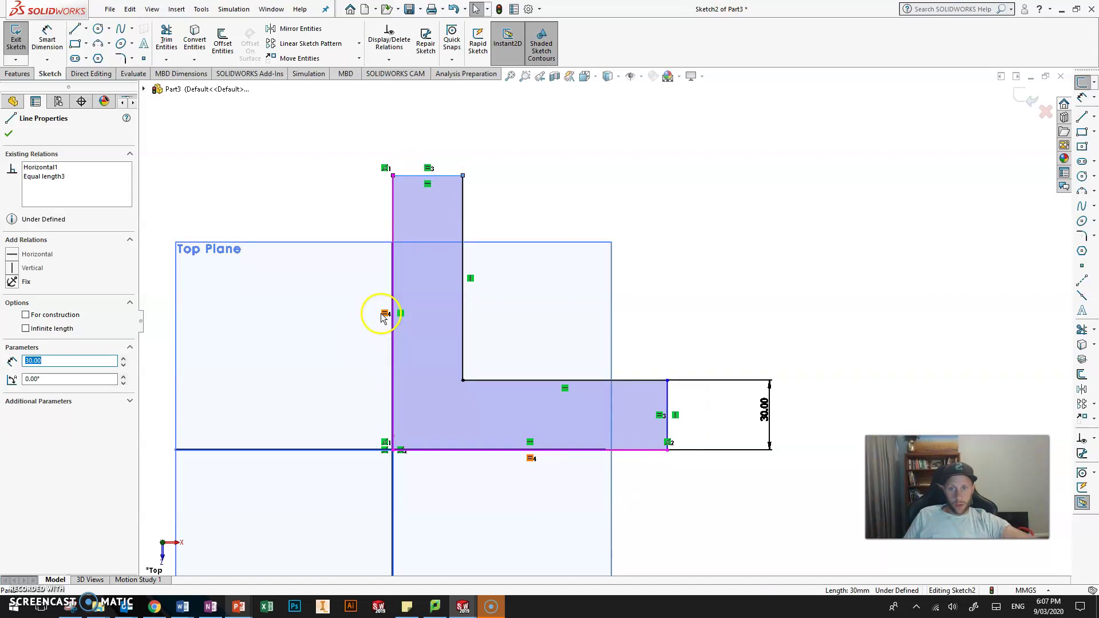
click(527, 495)
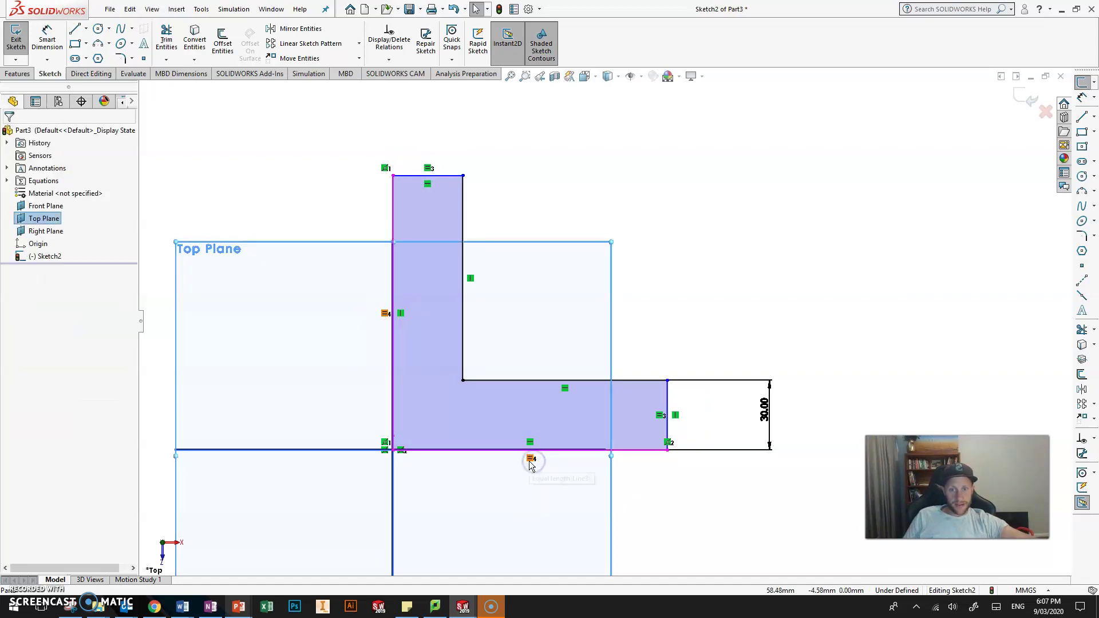
click(529, 465)
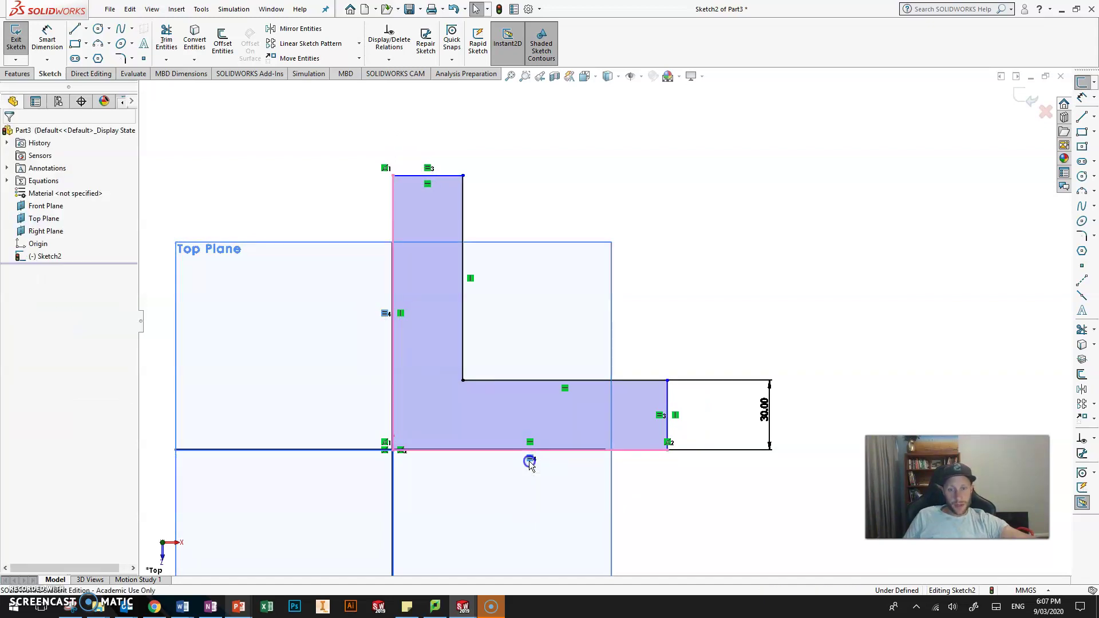
click(585, 430)
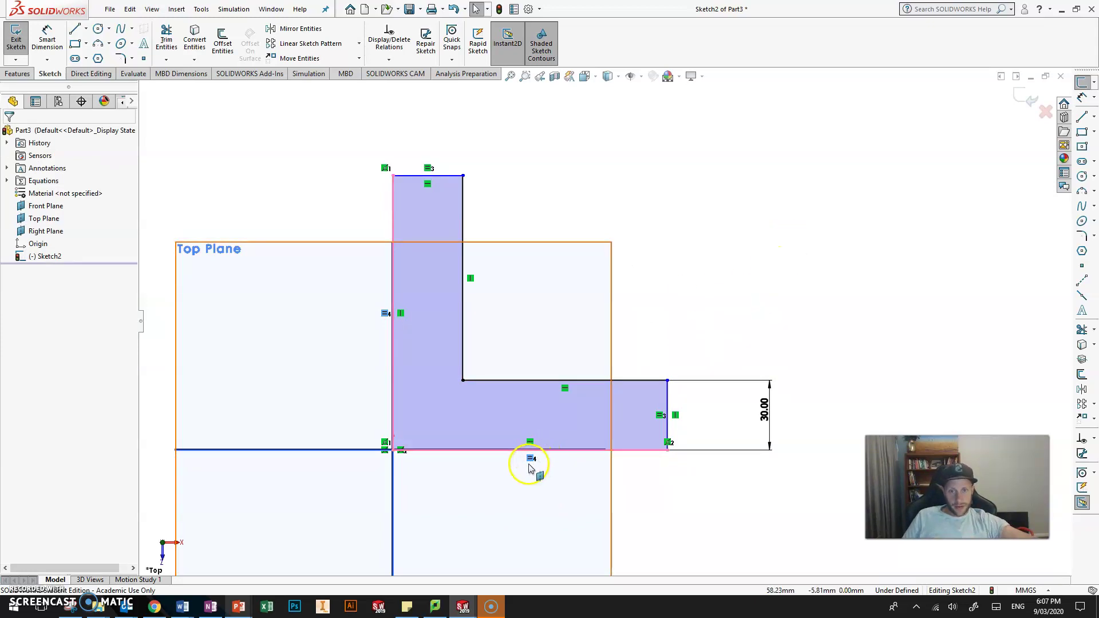
click(751, 267)
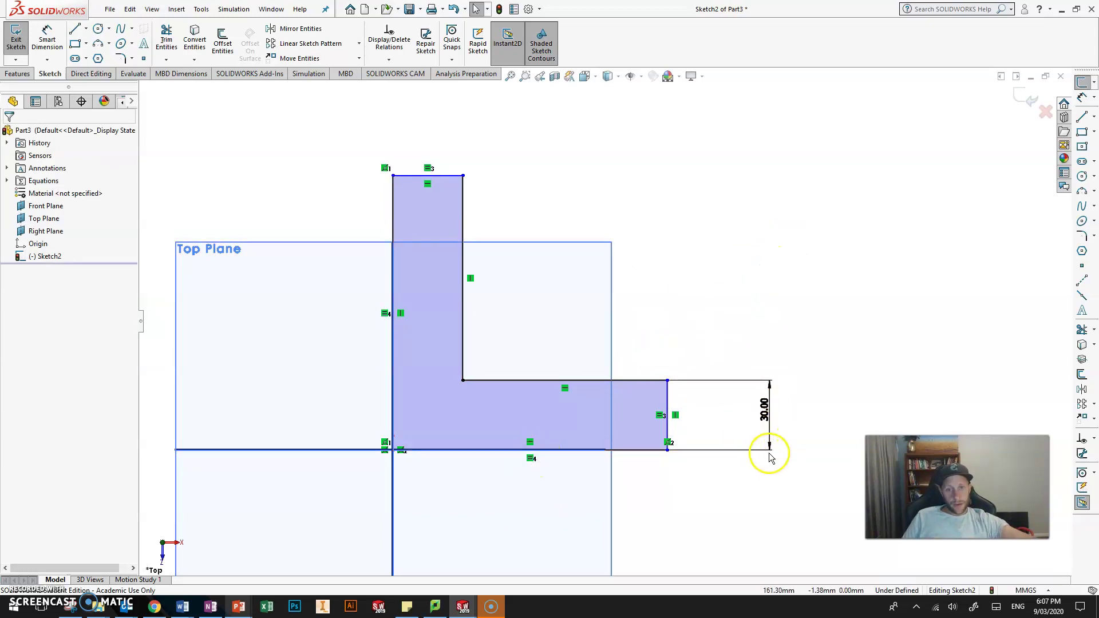
- Dimension the left vertical edge at 80 mm, fully defining the sketch, and zoom to fit
click(1081, 99)
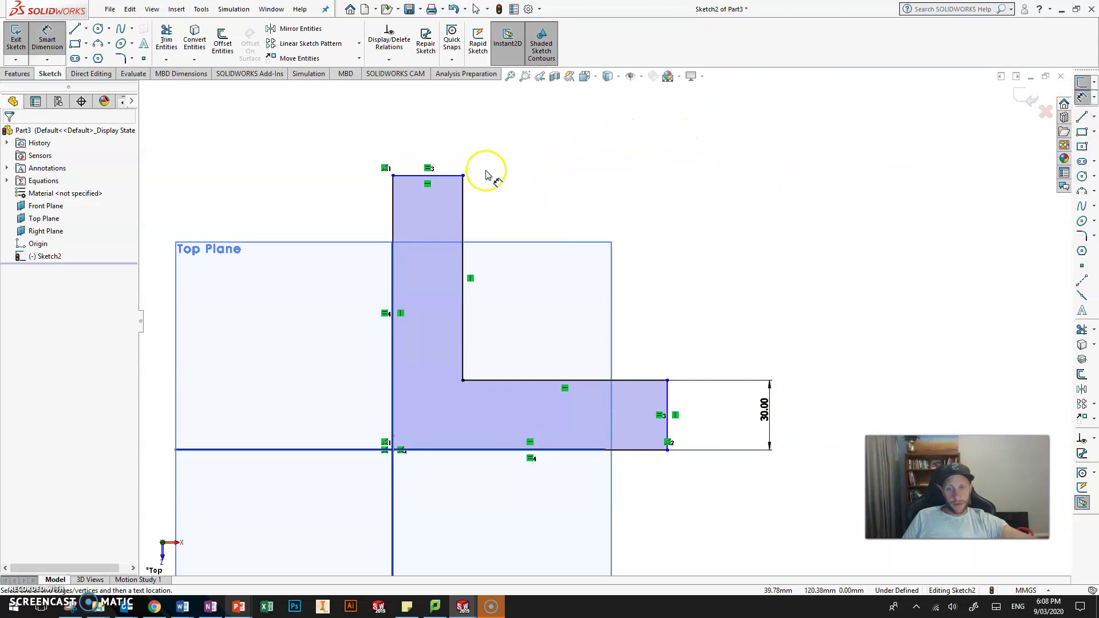
click(392, 211)
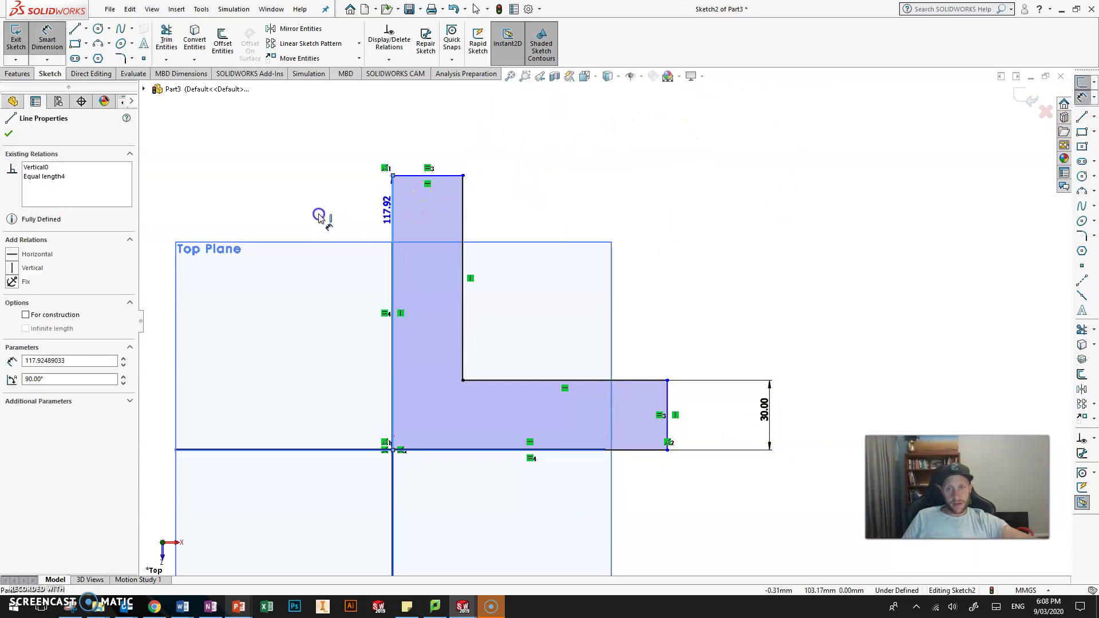
click(302, 220)
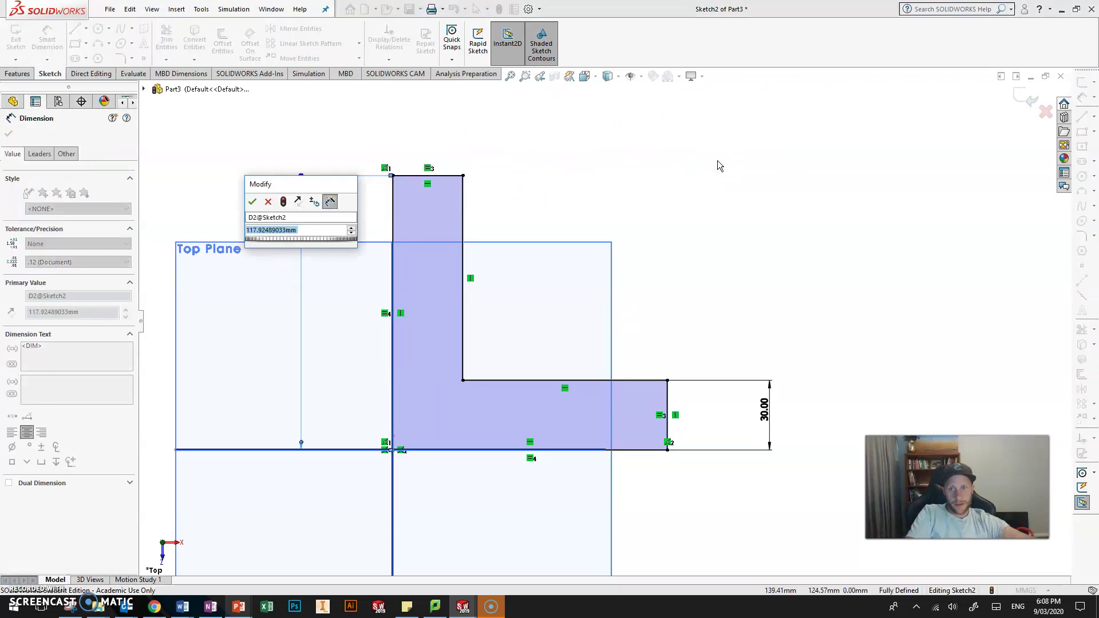
text(8)
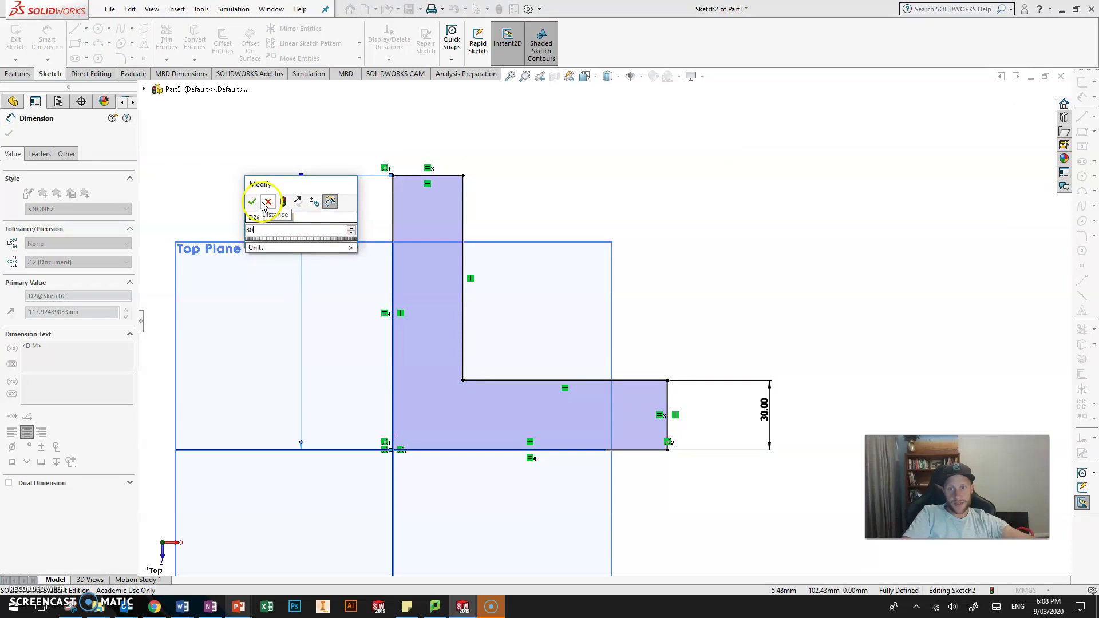
text(0)
key(Escape)
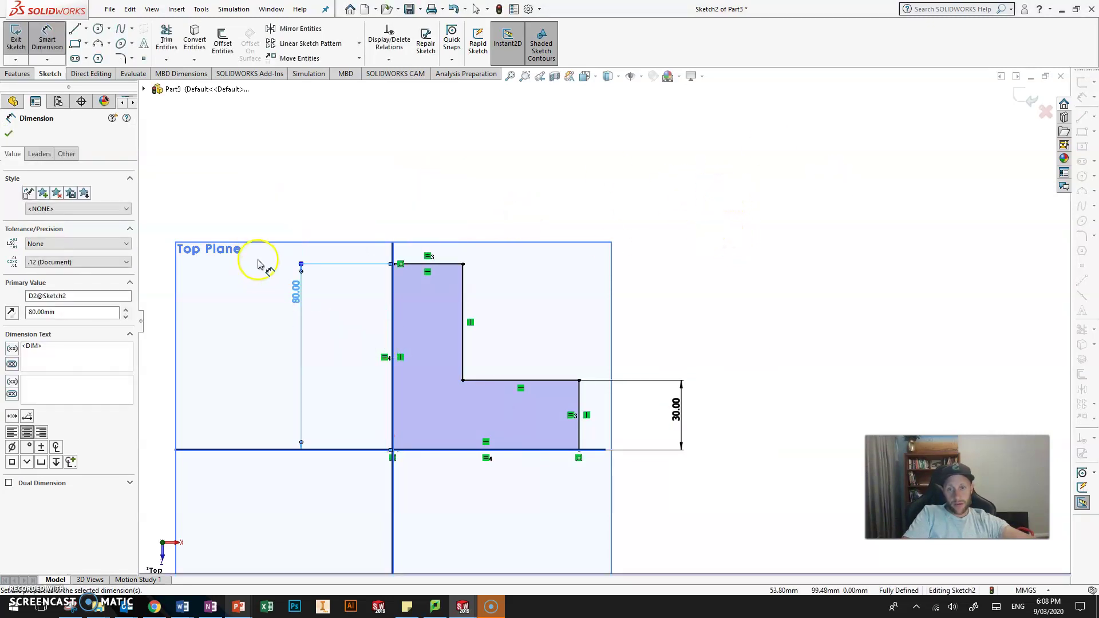
key(f)
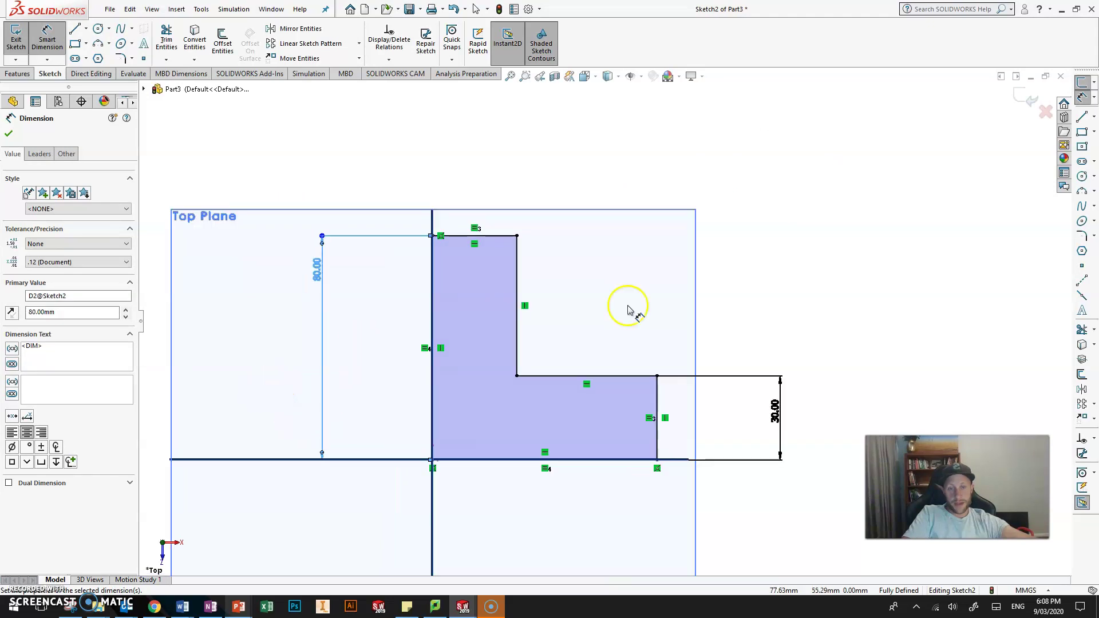
click(748, 226)
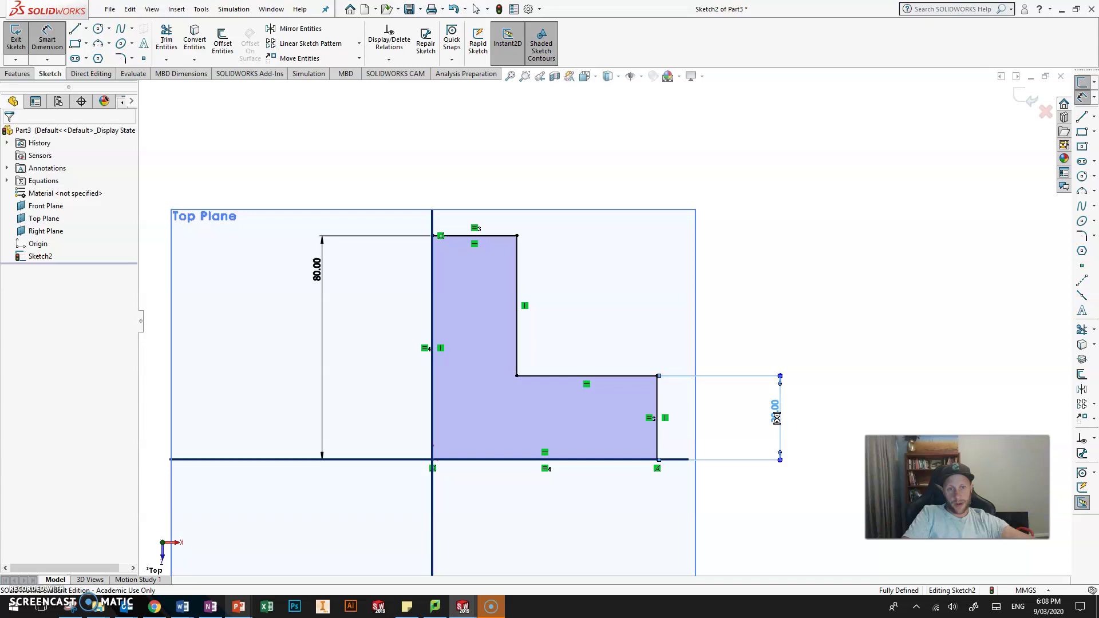
double_click(776, 418)
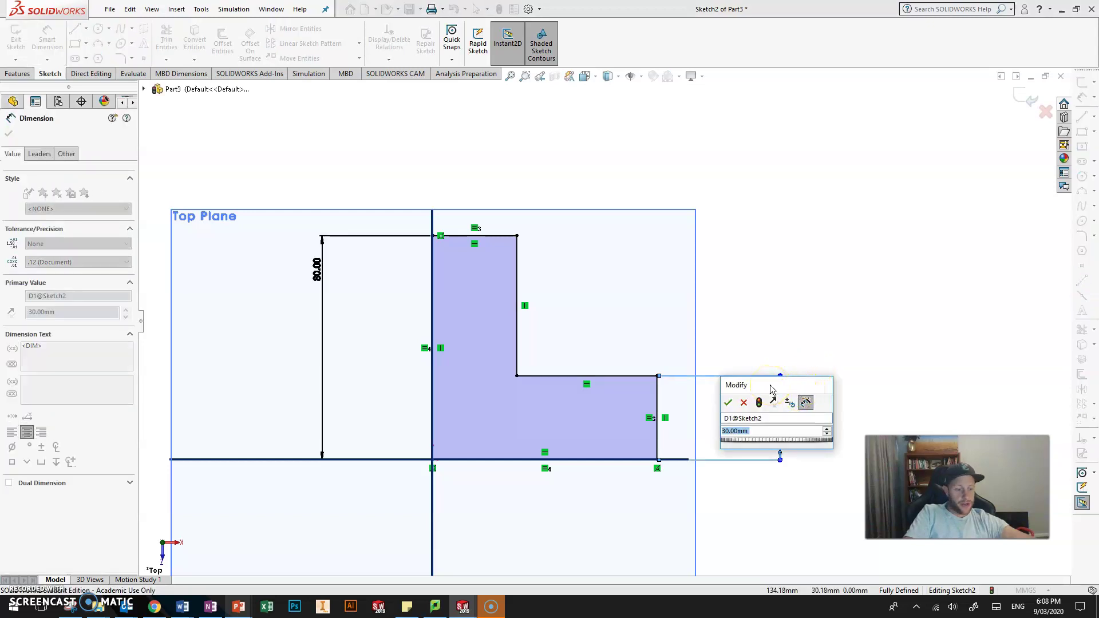
text(30)
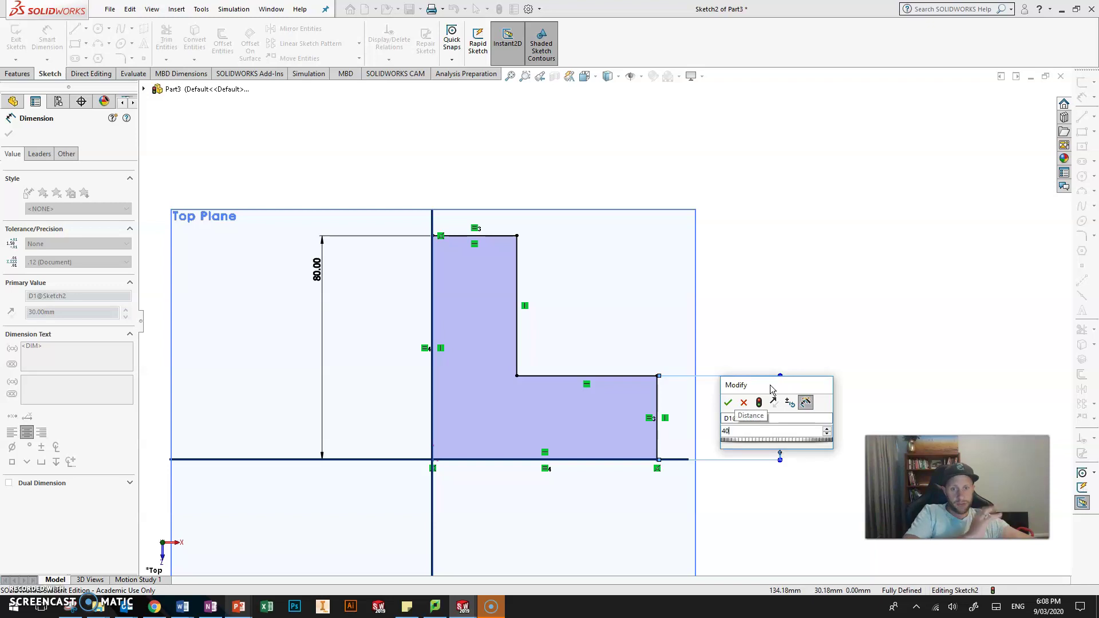
key(Return)
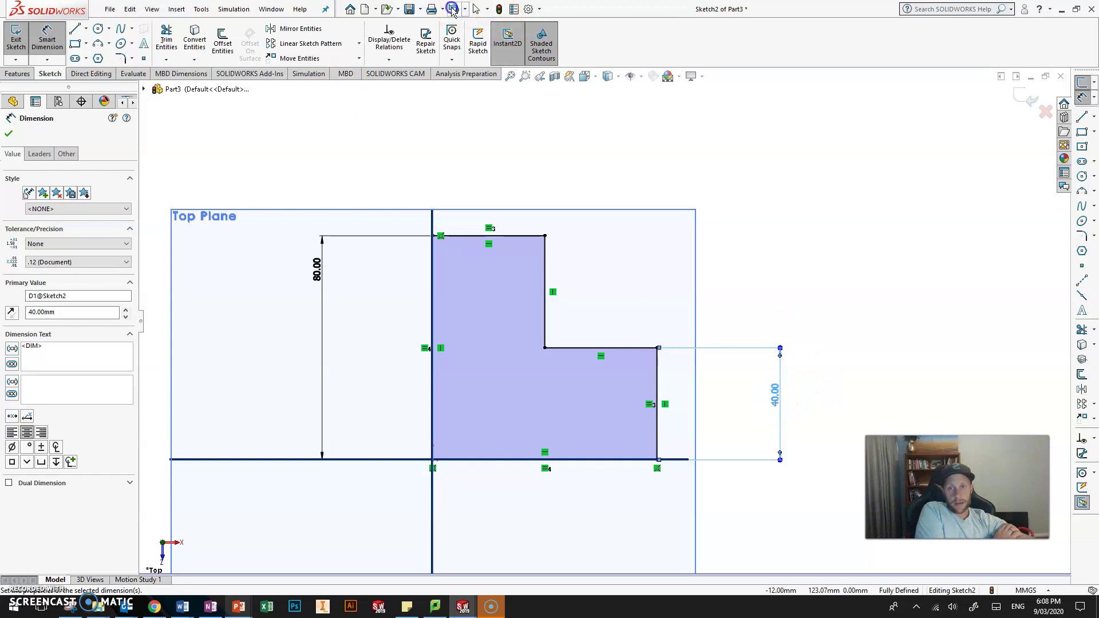
click(452, 9)
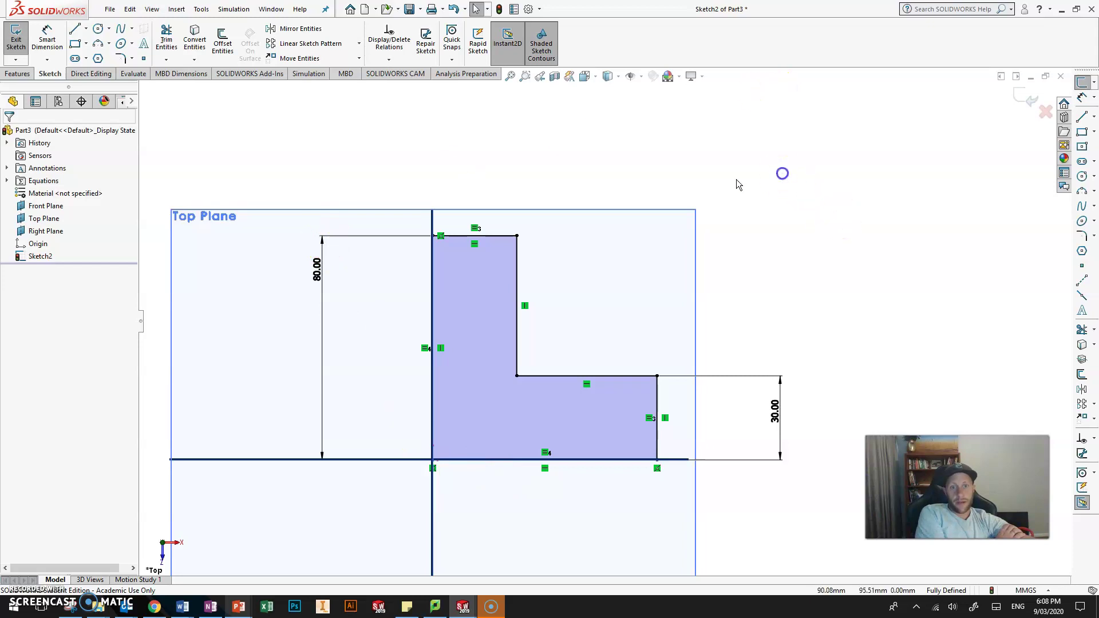
- Check the upper right vertical line of the L, then exit Sketch2
click(519, 259)
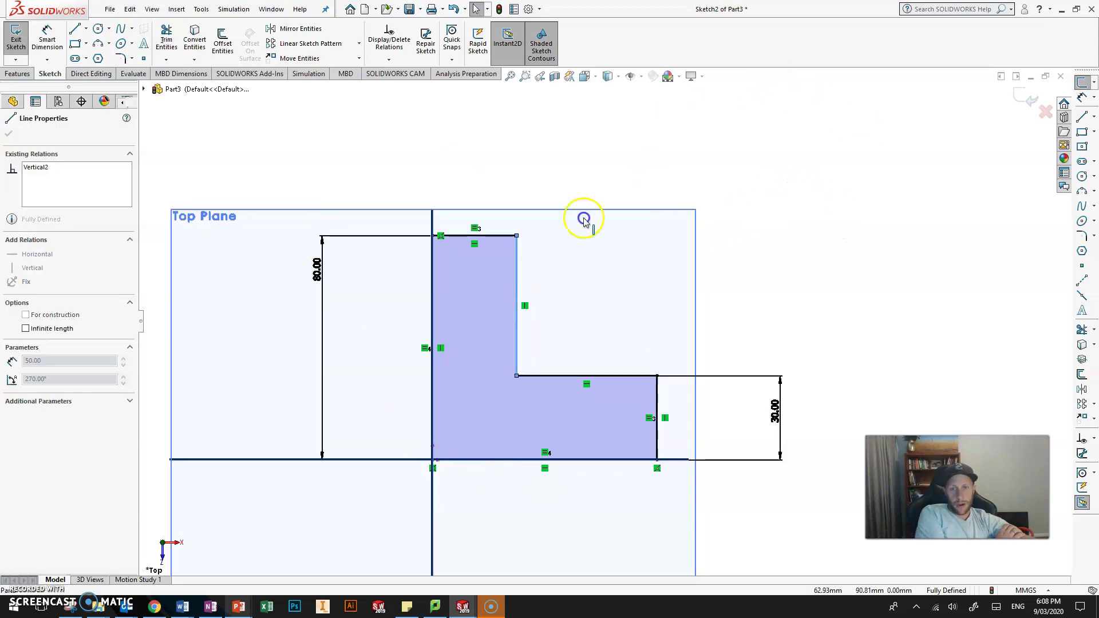
click(517, 236)
click(515, 151)
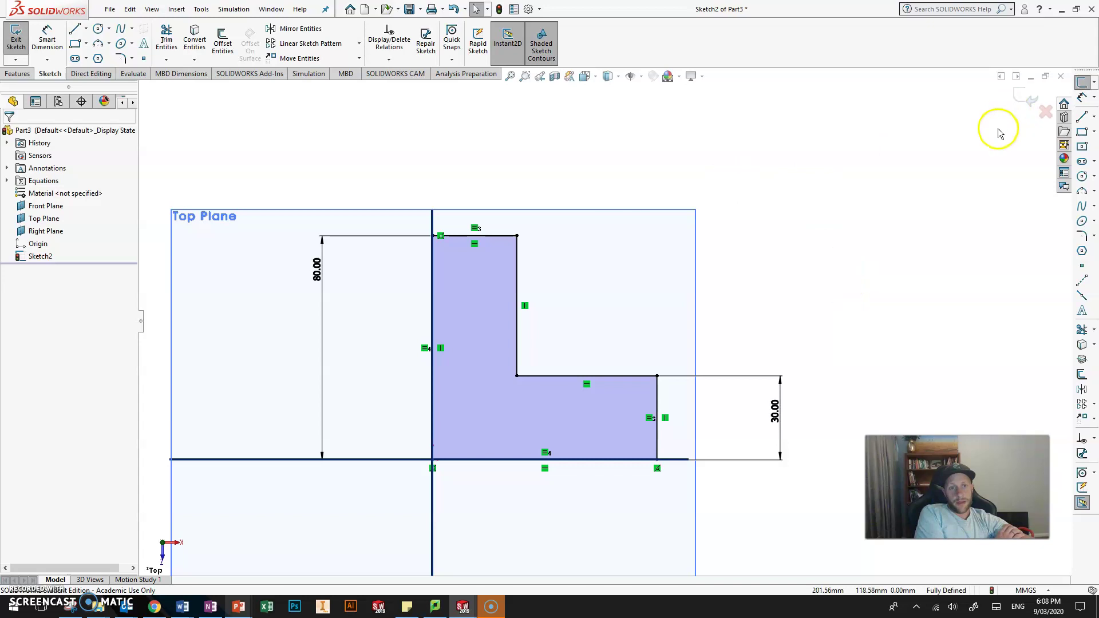
click(1025, 98)
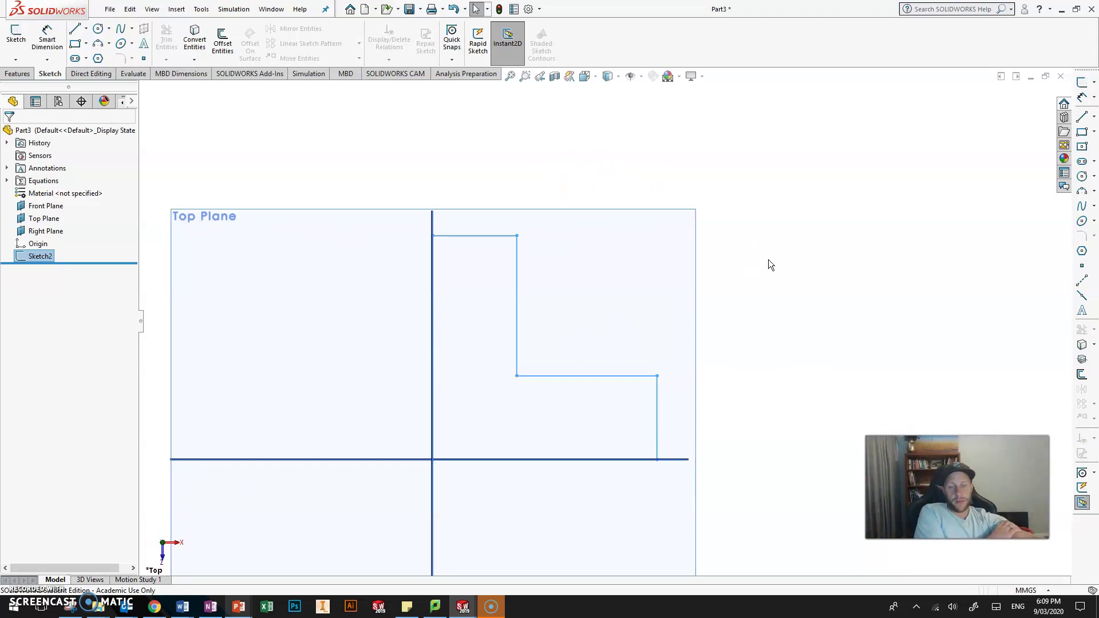
- Orbit the flat view into 3-D and switch to a bottom isometric orientation
mouse_move(797, 346)
middle_down()
mouse_move(846, 166)
mouse_move(750, 164)
mouse_move(815, 101)
mouse_move(930, 139)
mouse_move(847, 24)
mouse_move(798, 20)
middle_up()
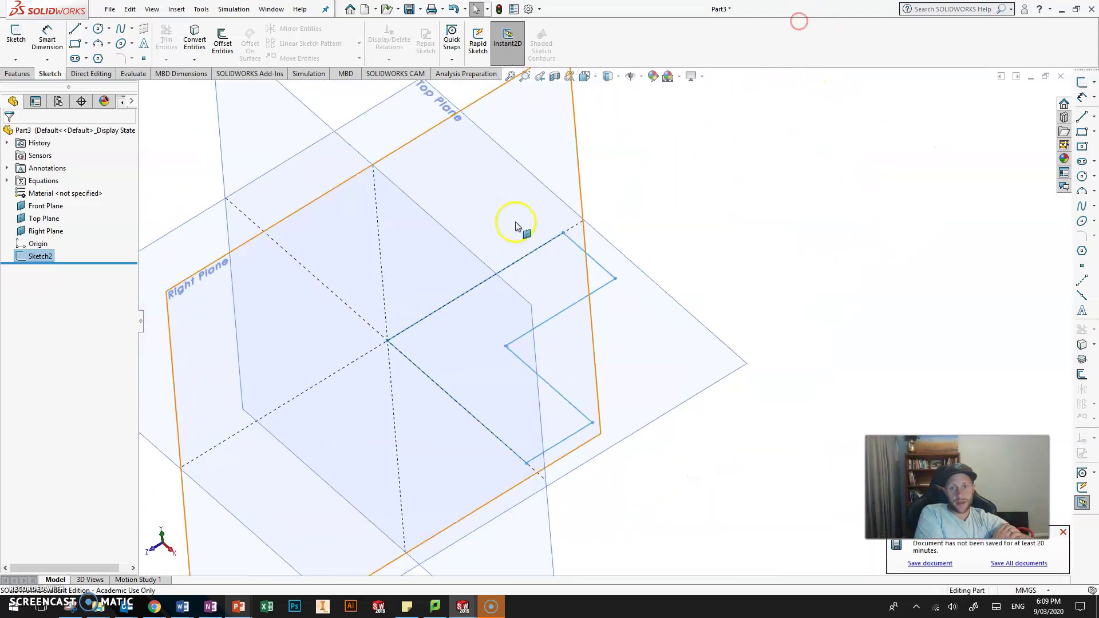
middle_drag(515, 226, 460, 323)
scroll(825, 318, down, 2)
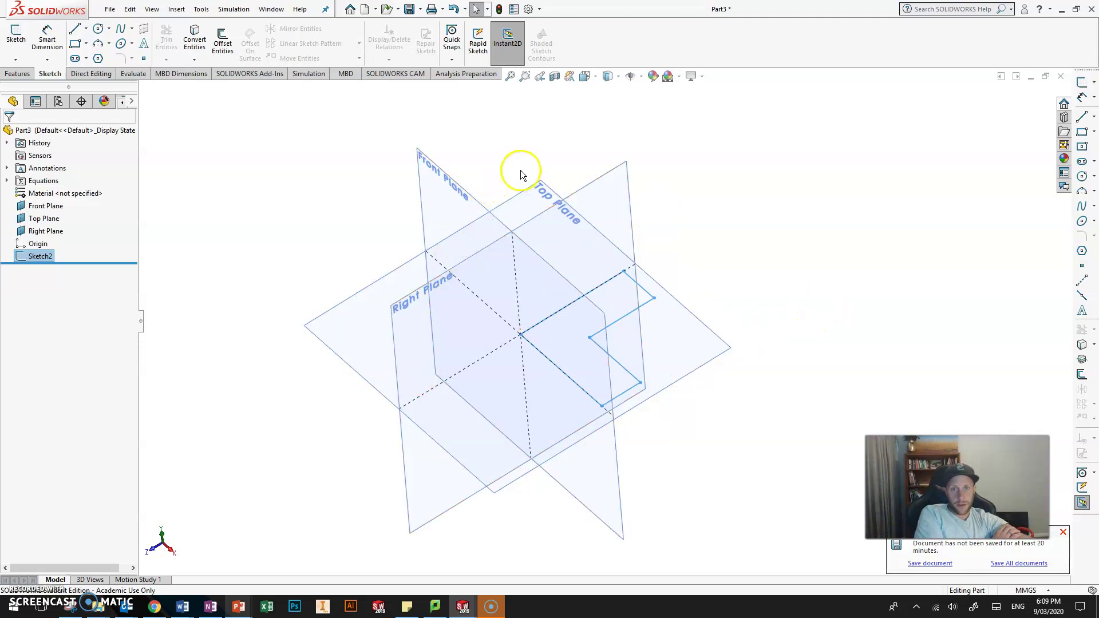
click(585, 78)
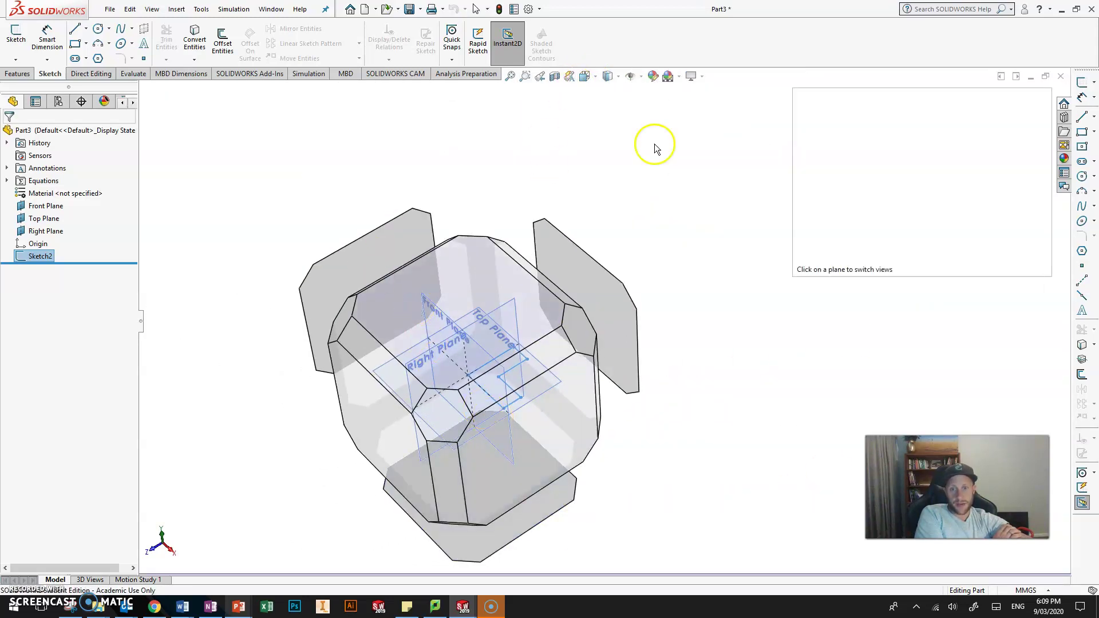
click(445, 421)
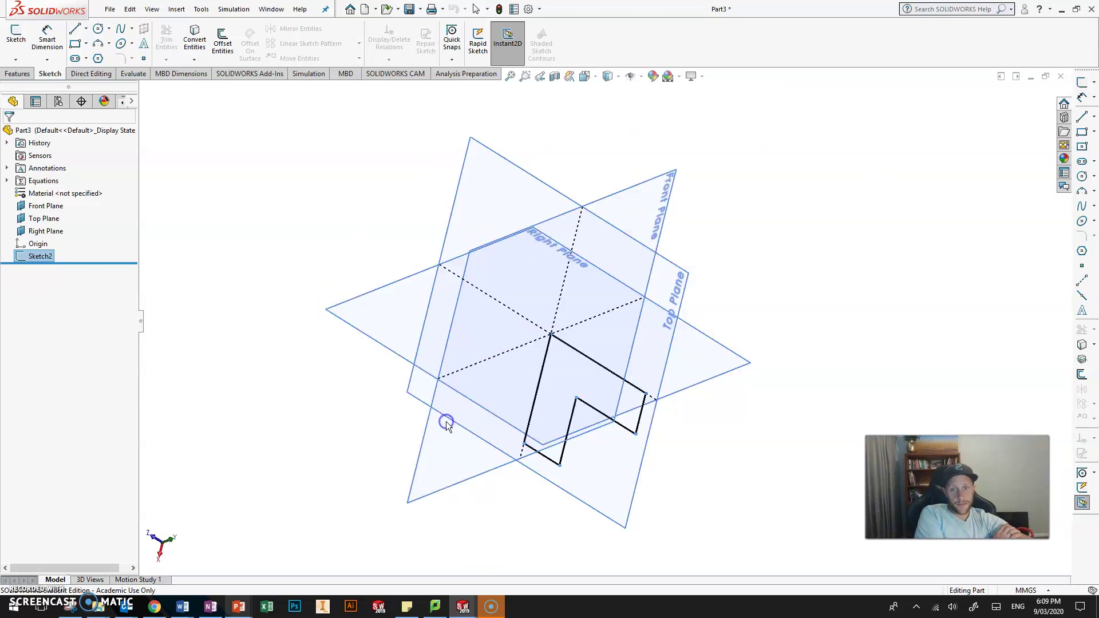
- Deselect the sketch, orbit to a side angle, and bring up the Features commands
mouse_move(601, 282)
middle_down()
mouse_move(616, 315)
mouse_move(395, 331)
mouse_move(328, 248)
mouse_move(491, 174)
mouse_move(515, 319)
mouse_move(430, 196)
mouse_move(449, 255)
middle_up()
click(687, 267)
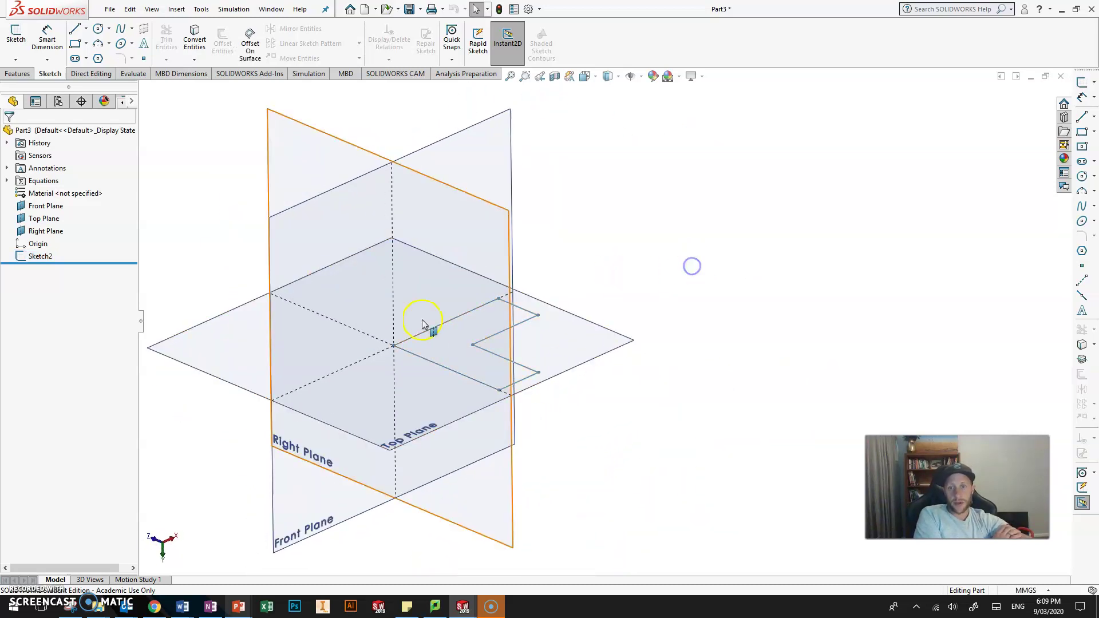
scroll(422, 318, down, 4)
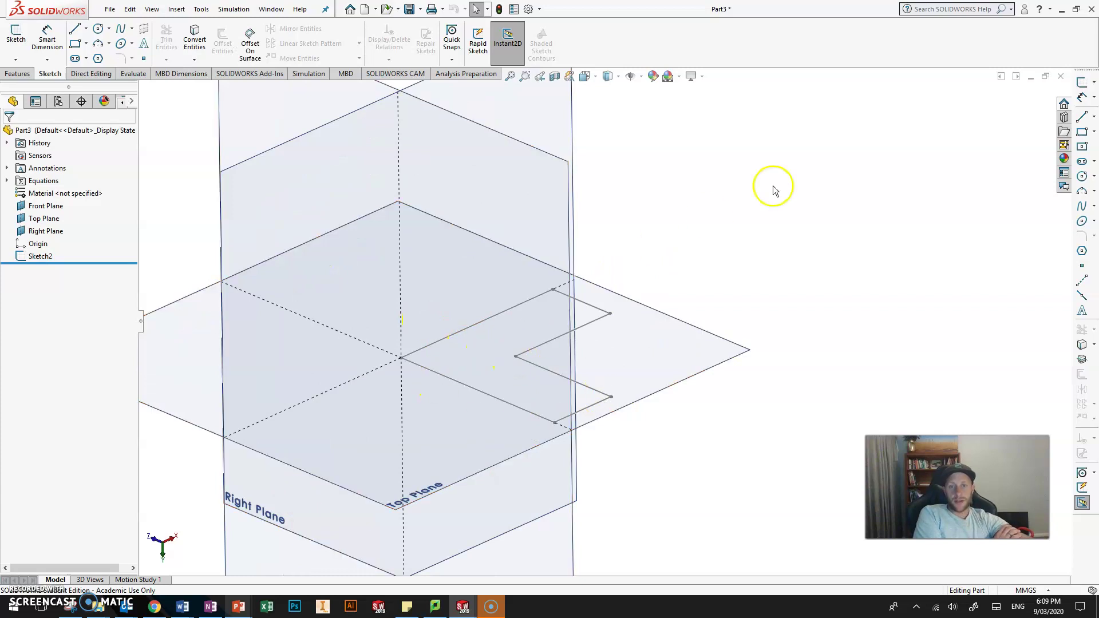
middle_drag(729, 284, 768, 275)
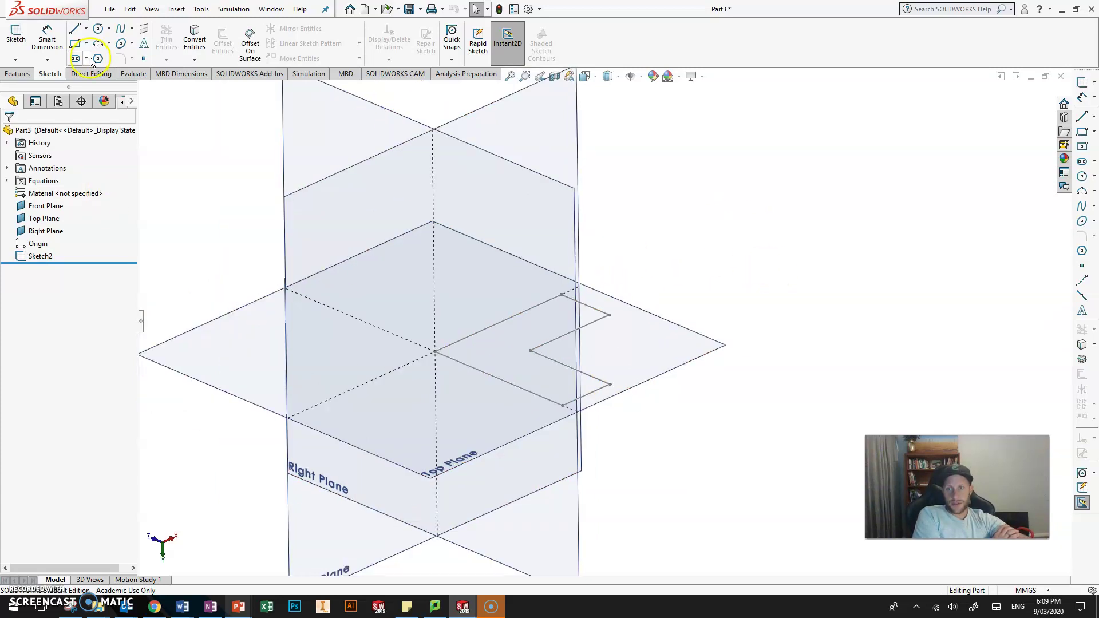
click(18, 74)
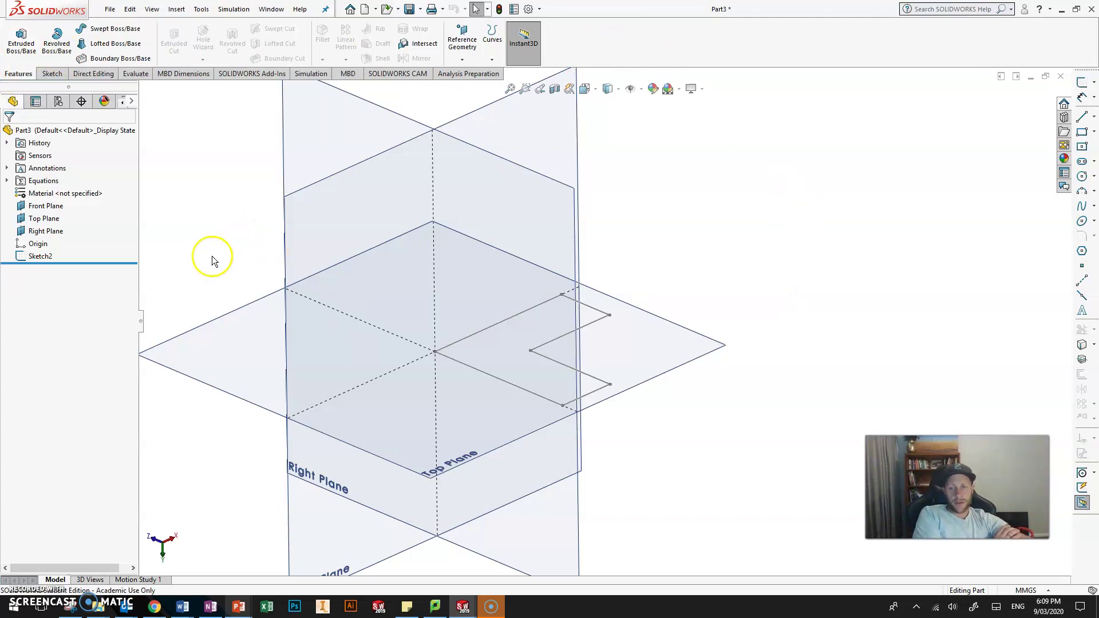
- Start a Boss-Extrude on Sketch2 and set its depth from 62.40 to 30 mm
click(41, 256)
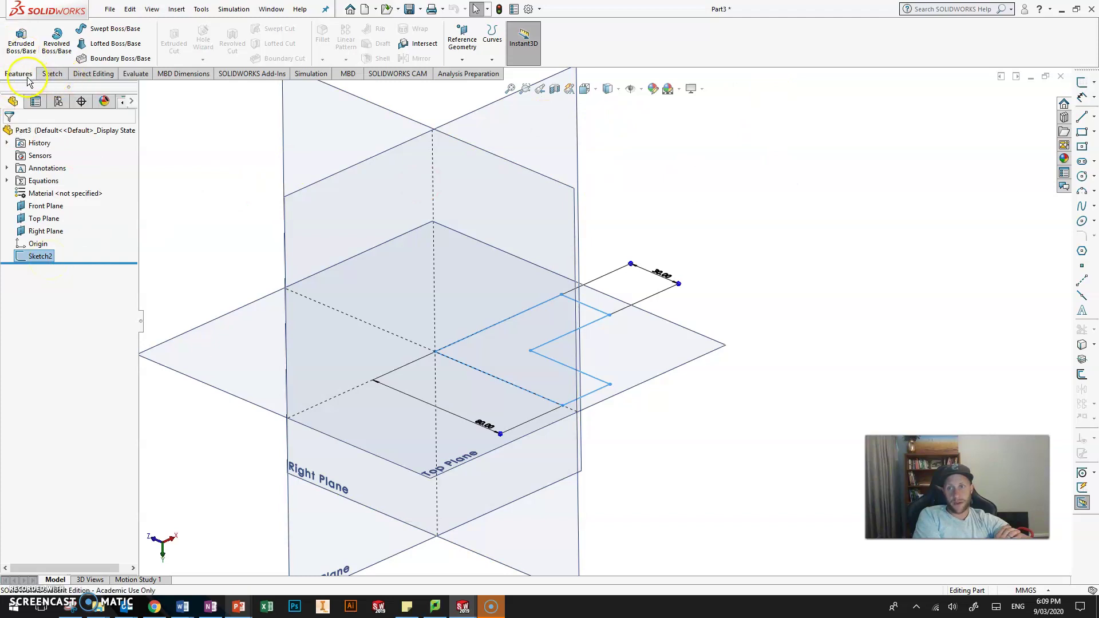
click(16, 53)
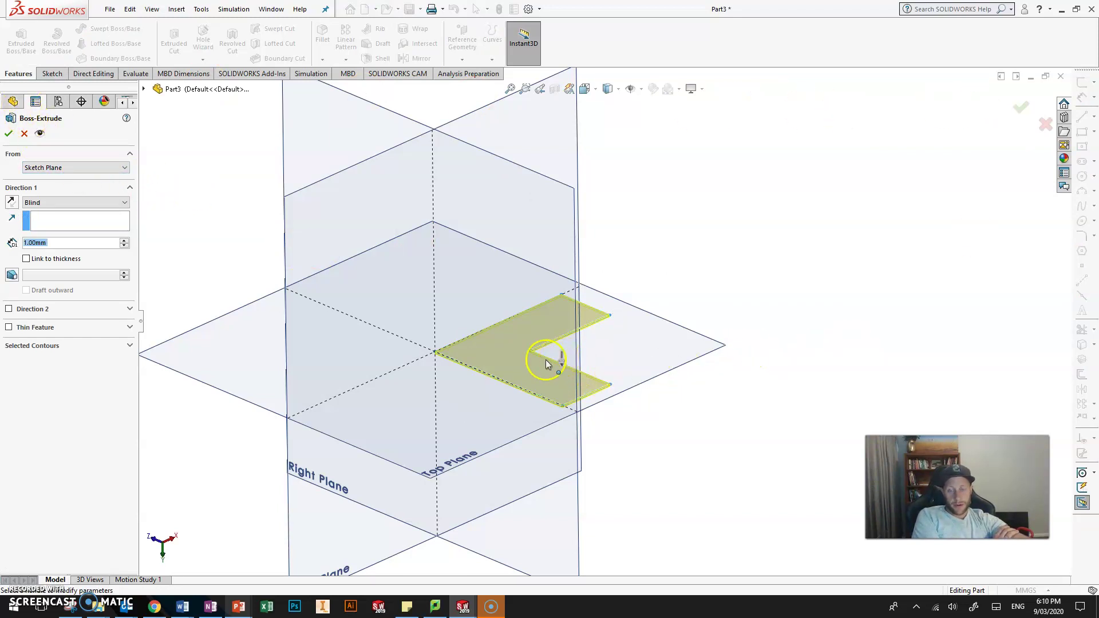
click(559, 369)
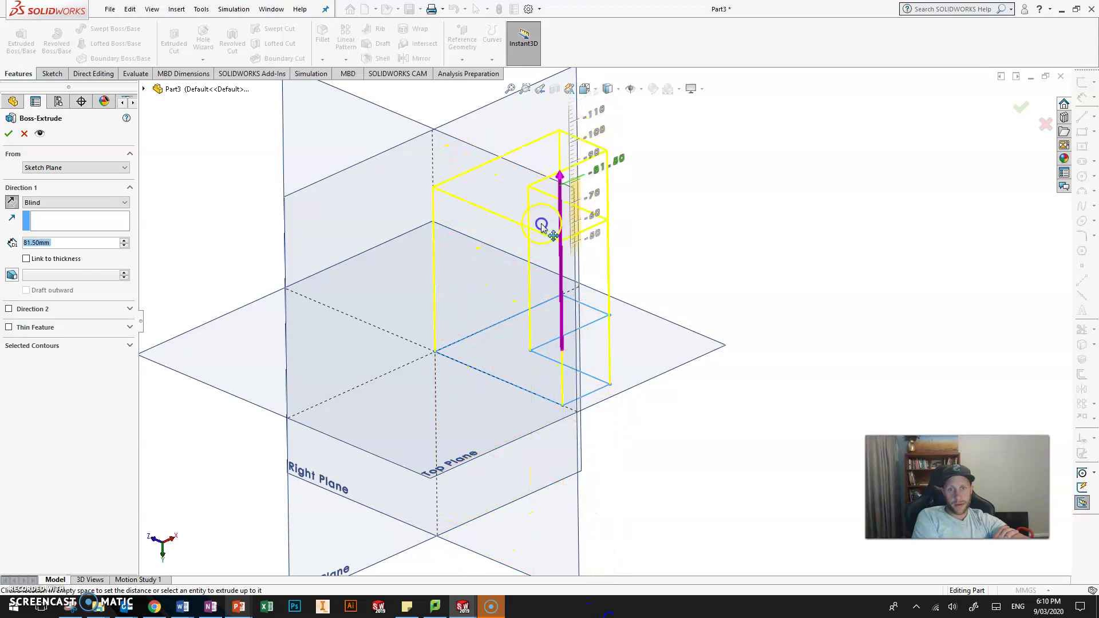
click(646, 177)
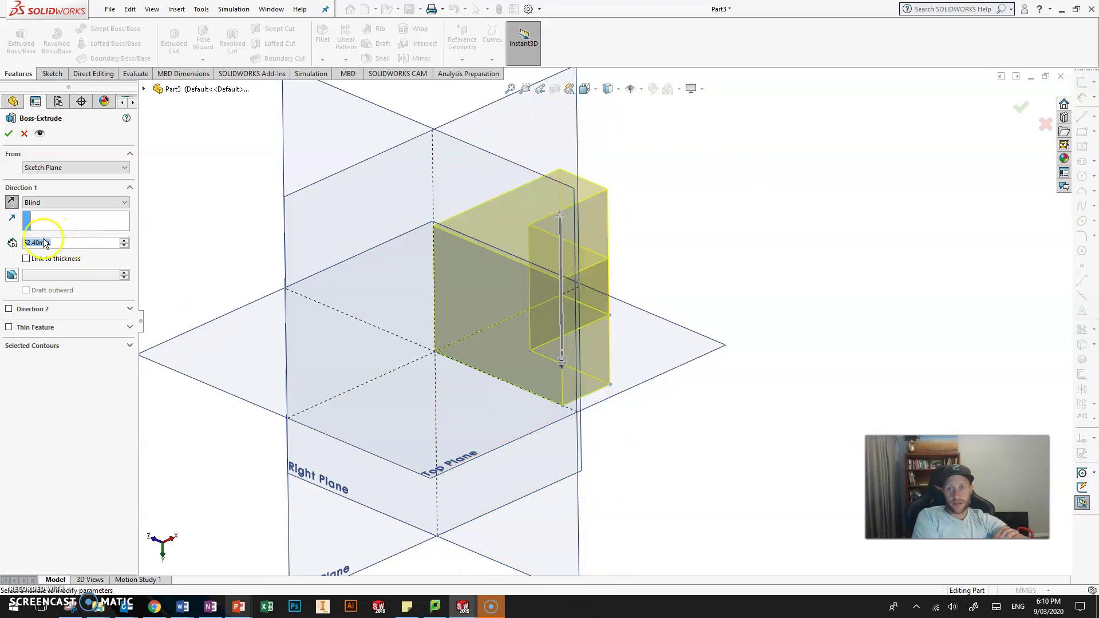
text(30)
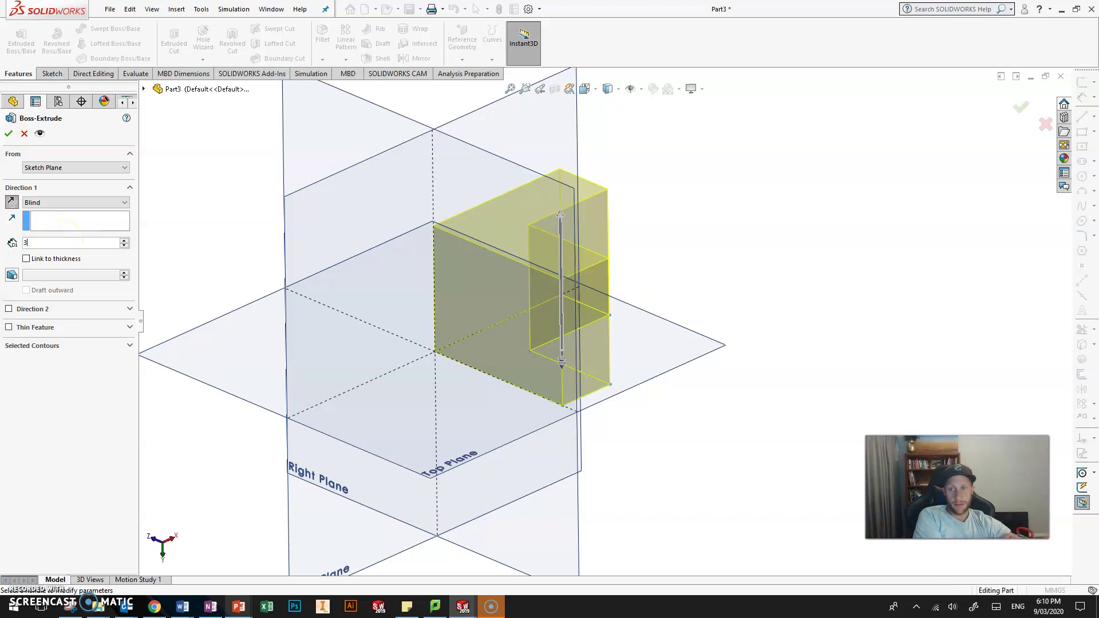
click(54, 255)
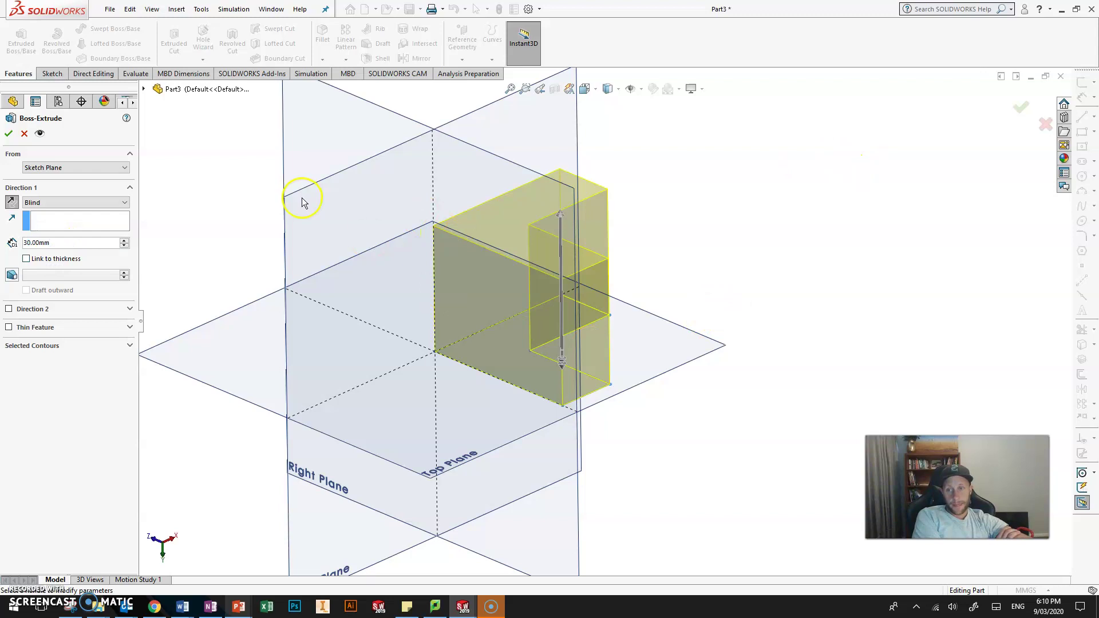
- Keep the extrusion pointing upward with a Blind end condition and confirm the 30 mm extrude
middle_drag(868, 262, 776, 343)
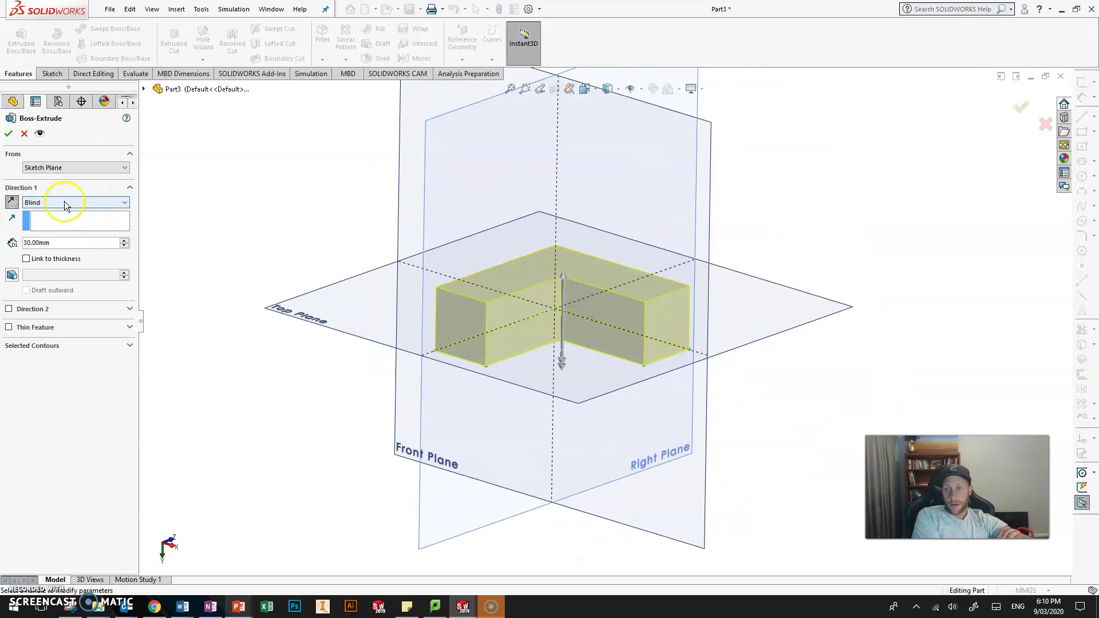
click(16, 203)
click(15, 203)
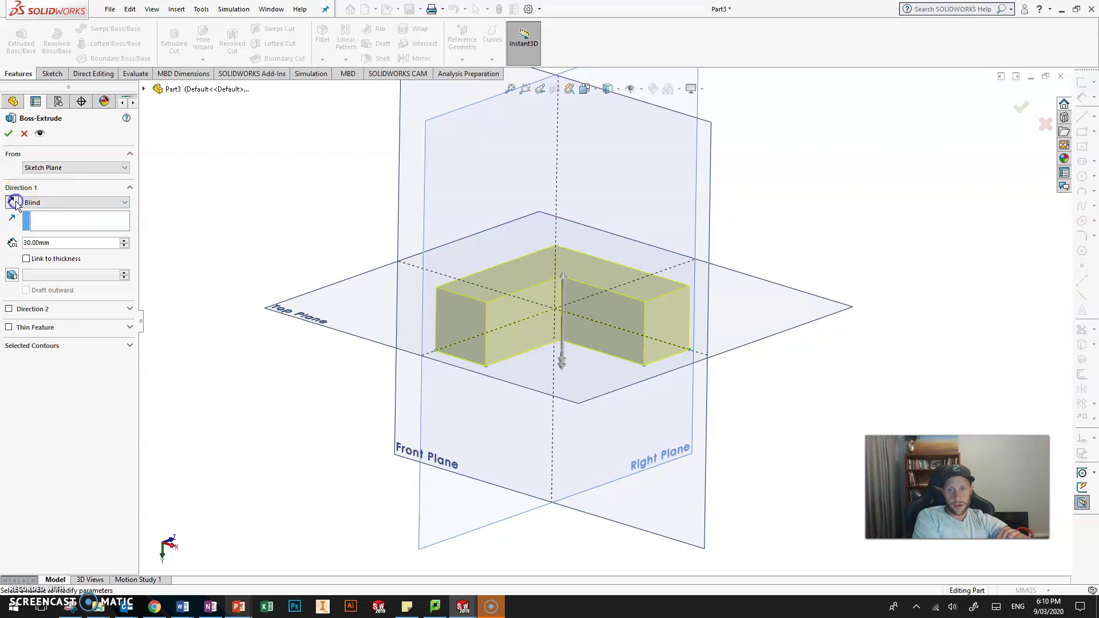
click(12, 202)
click(14, 203)
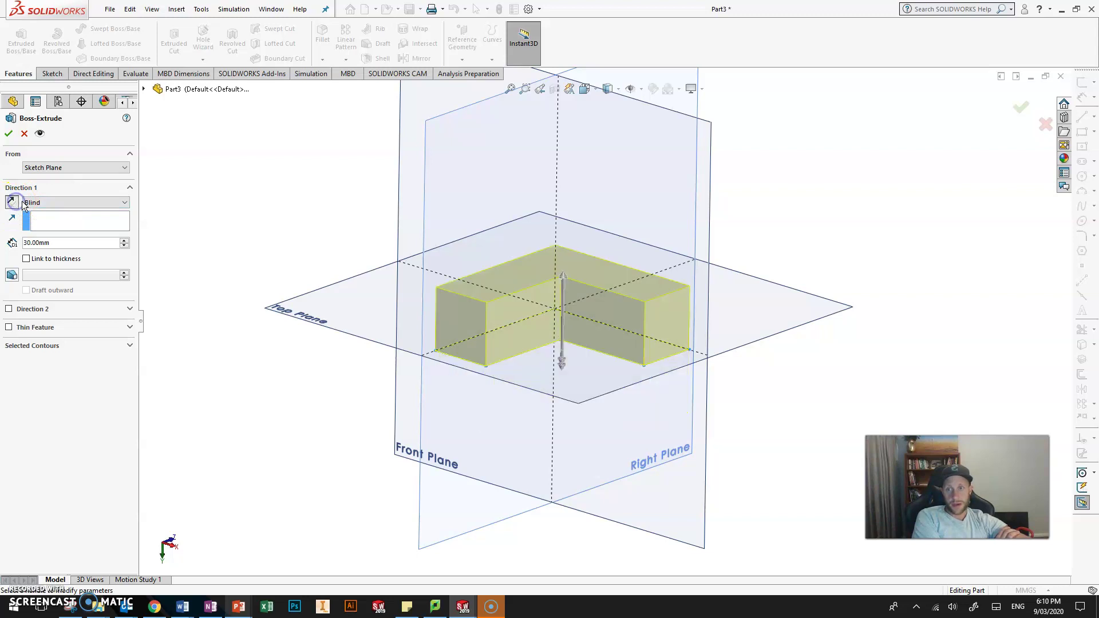
click(81, 202)
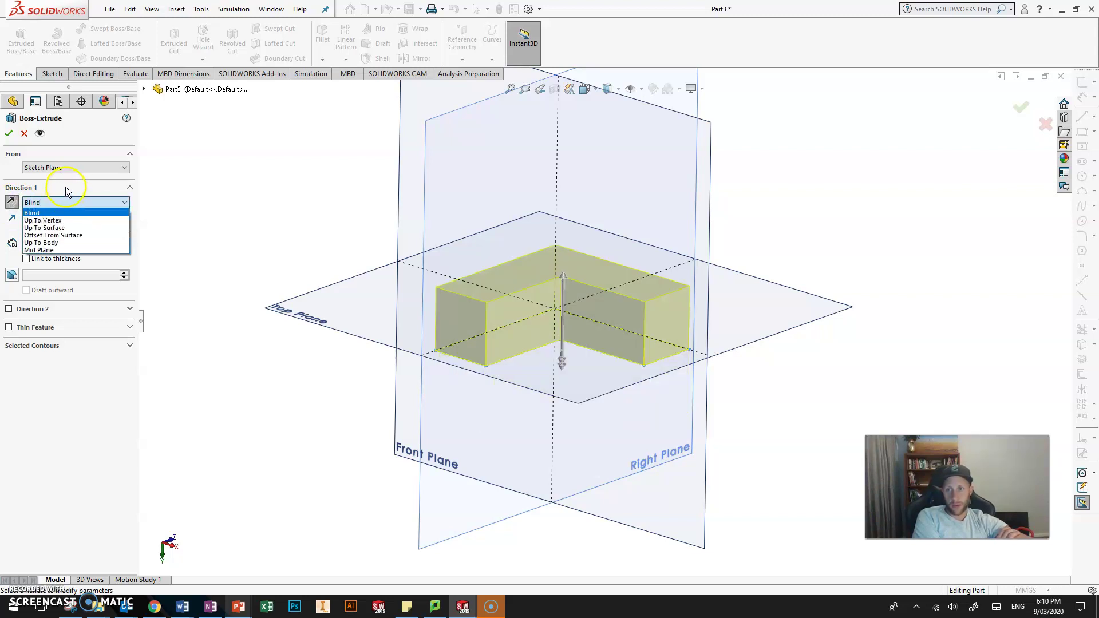
click(64, 188)
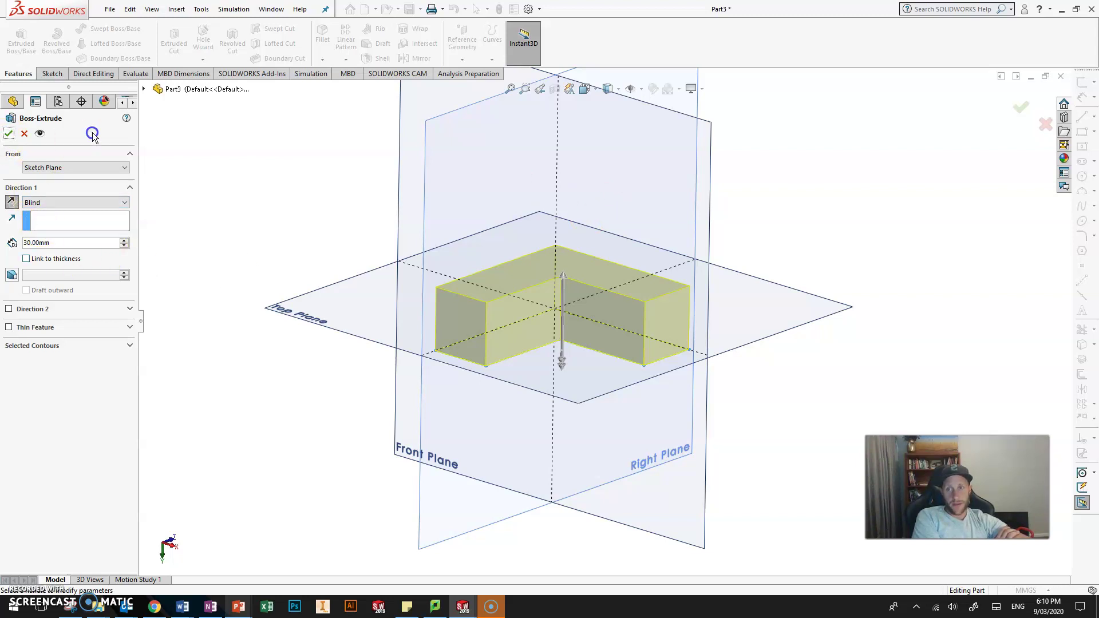
click(1020, 107)
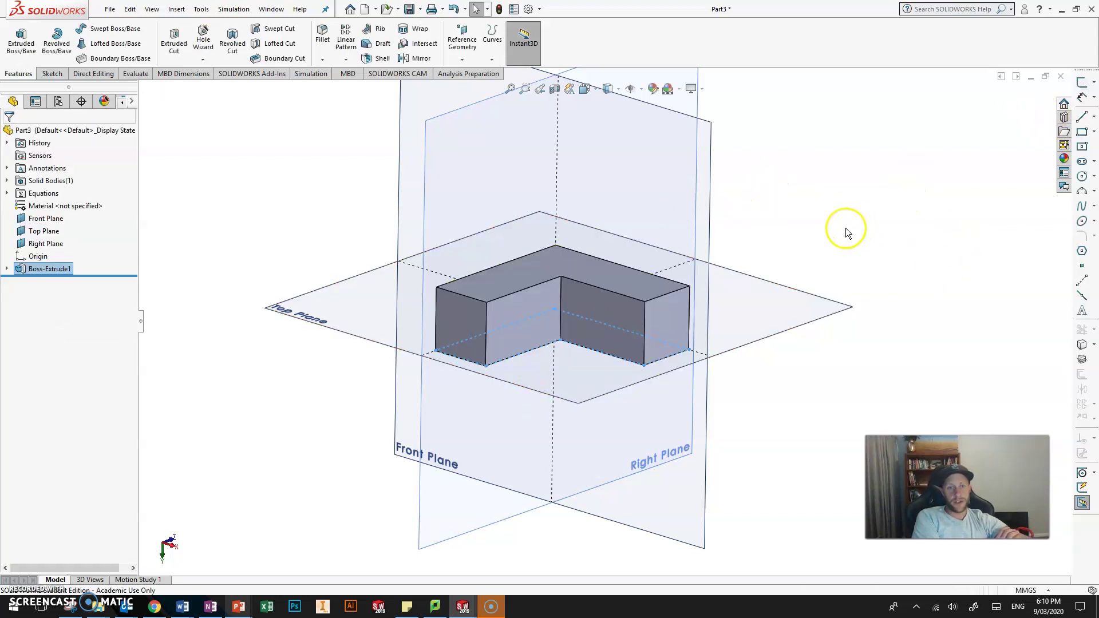
- Select the block's top face and drag its Instant3D height arrow up and back
middle_drag(611, 372, 570, 520)
middle_drag(597, 261, 854, 345)
scroll(701, 292, down, 3)
scroll(650, 319, up, 3)
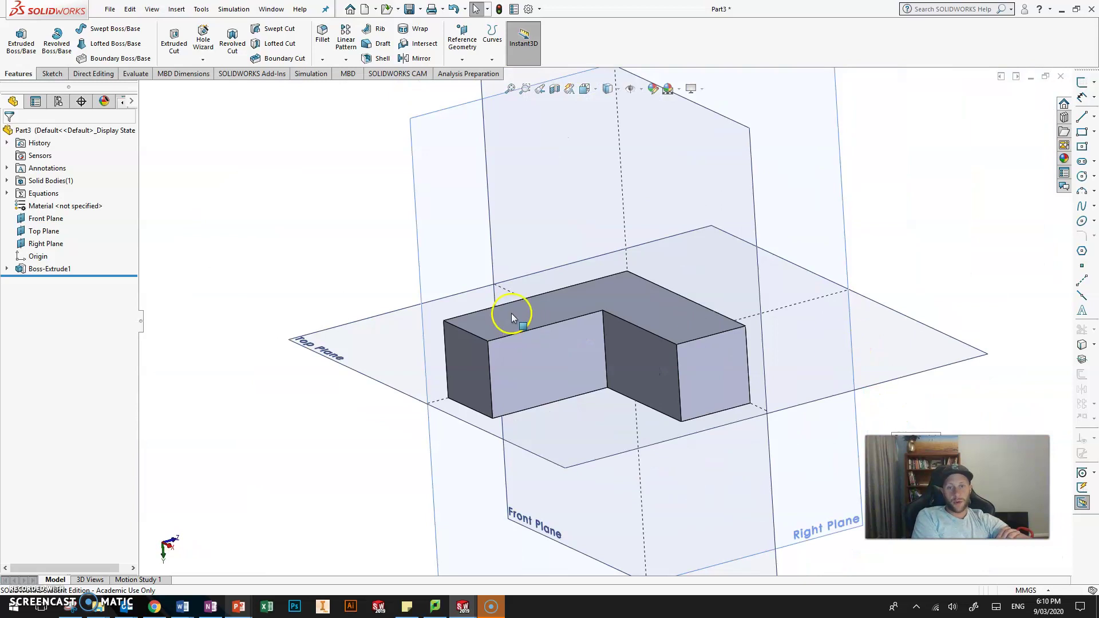
middle_drag(511, 318, 522, 319)
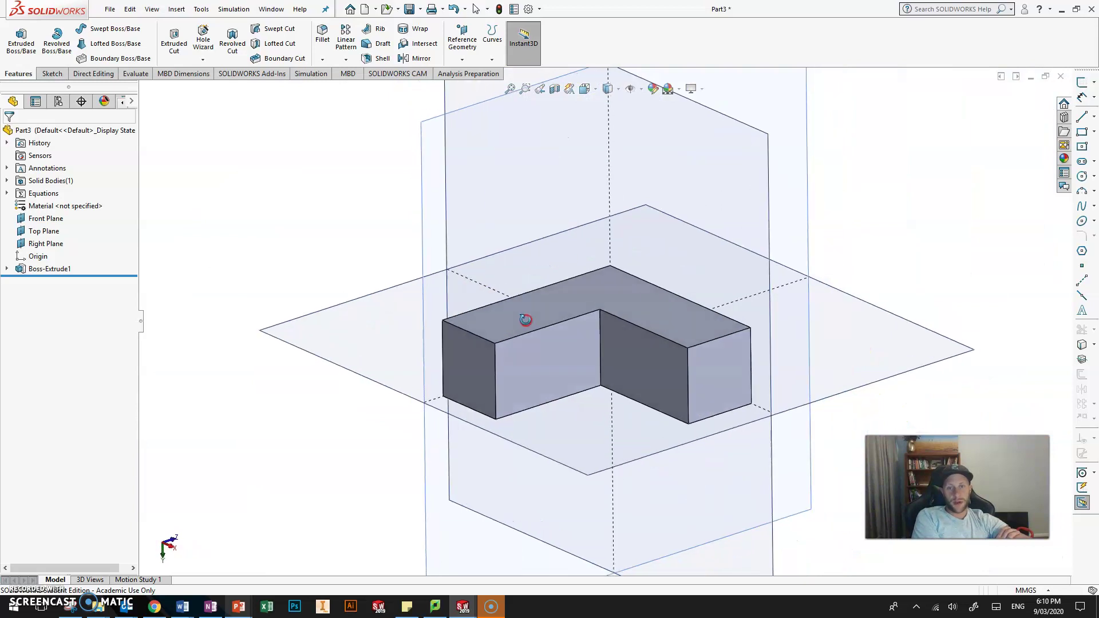
click(660, 316)
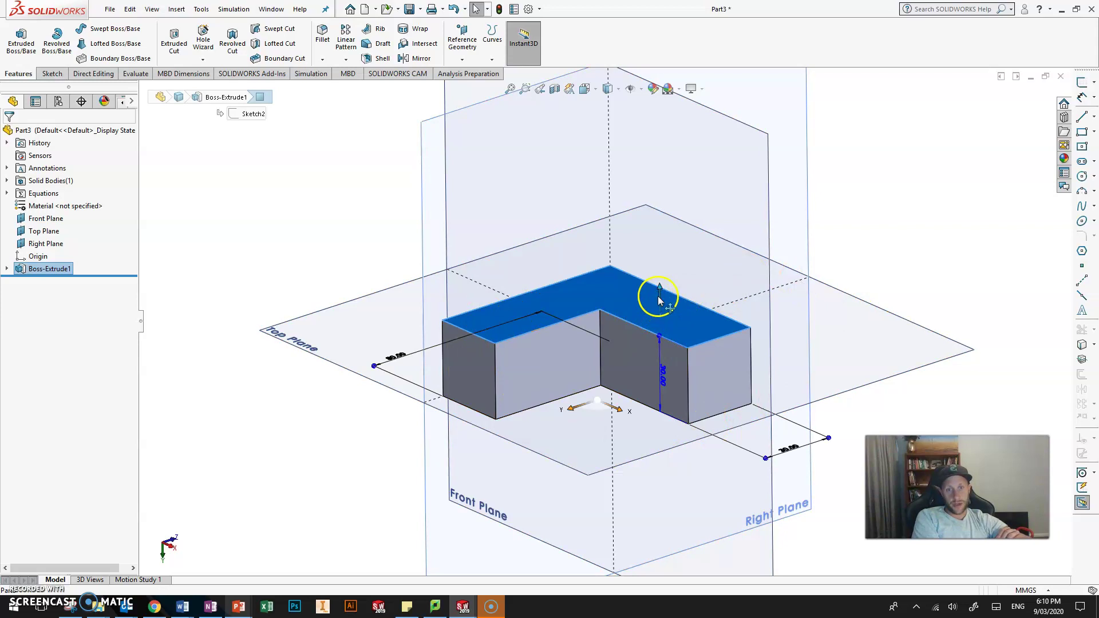
mouse_move(663, 178)
mouse_down()
mouse_move(663, 238)
mouse_move(669, 111)
mouse_move(651, 251)
mouse_move(652, 166)
mouse_up()
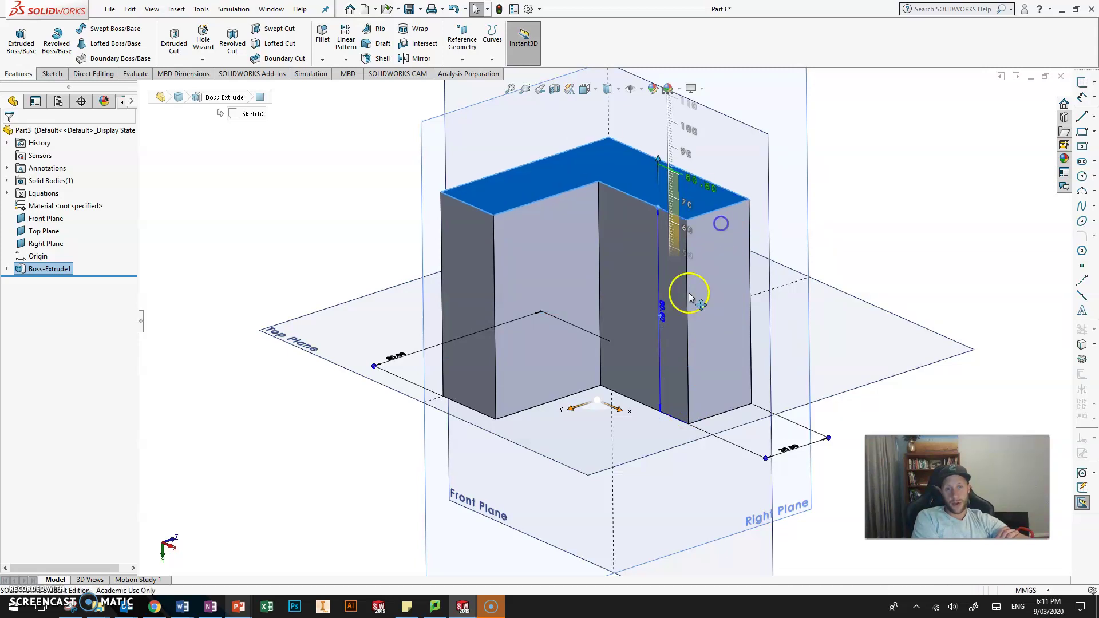
- Change the block's height dimension to 40 mm and rebuild the part
middle_drag(496, 338, 552, 296)
scroll(655, 315, down, 5)
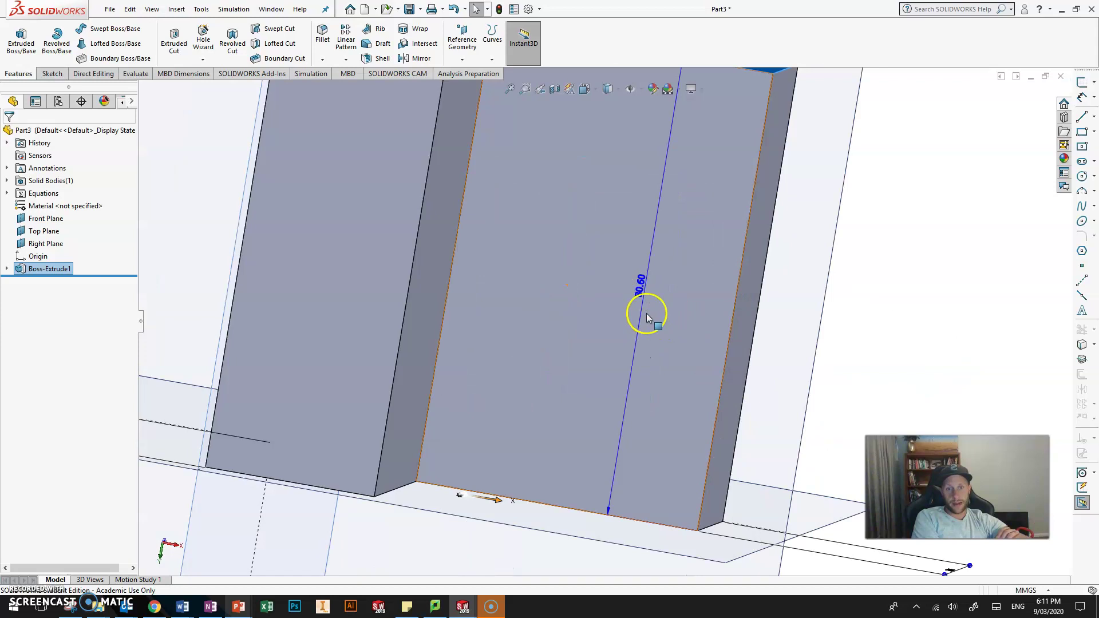
scroll(642, 314, up, 5)
middle_drag(643, 314, 519, 221)
click(626, 295)
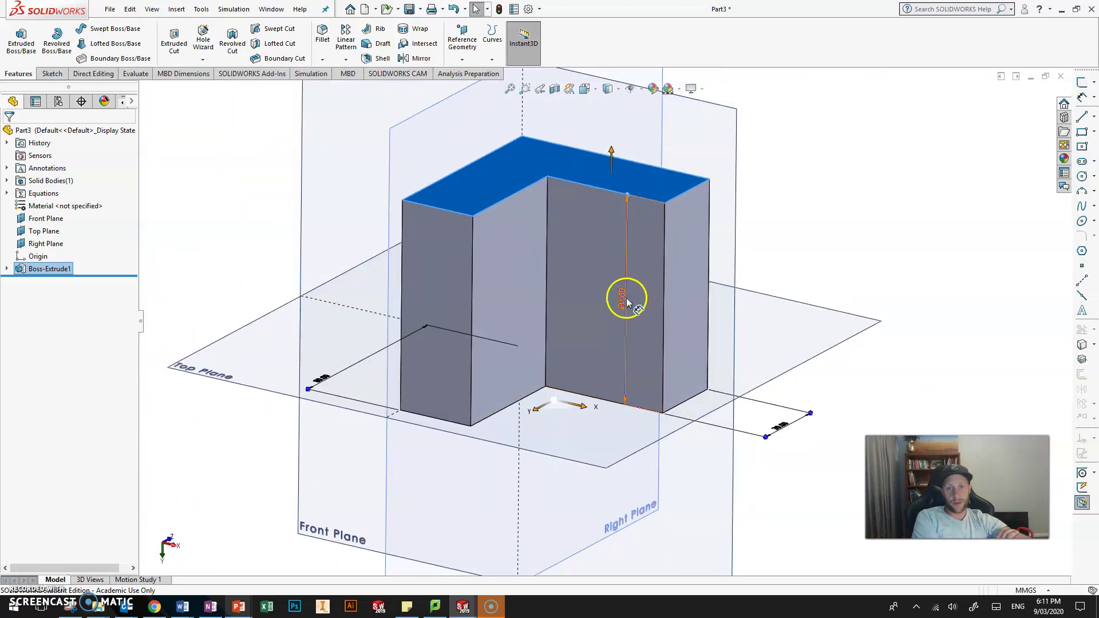
double_click(626, 298)
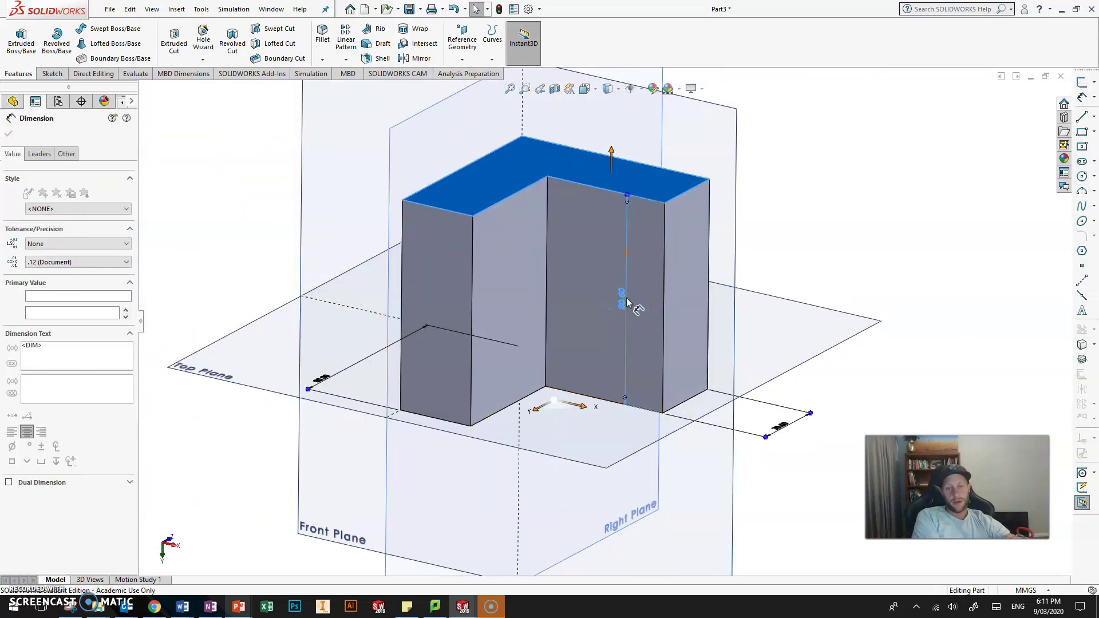
text(40)
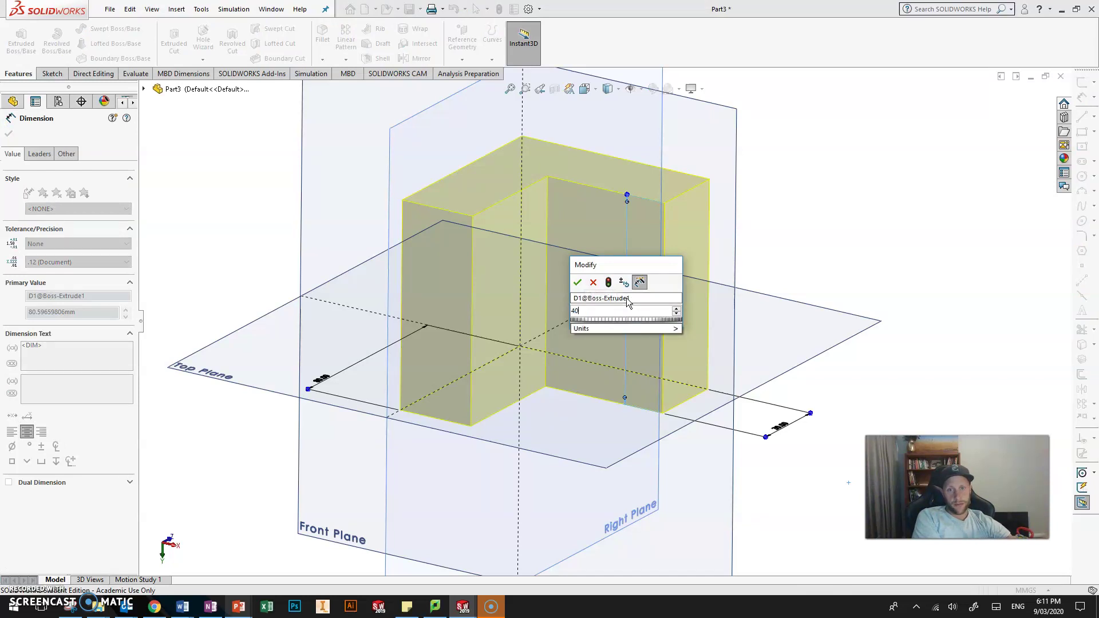
click(577, 282)
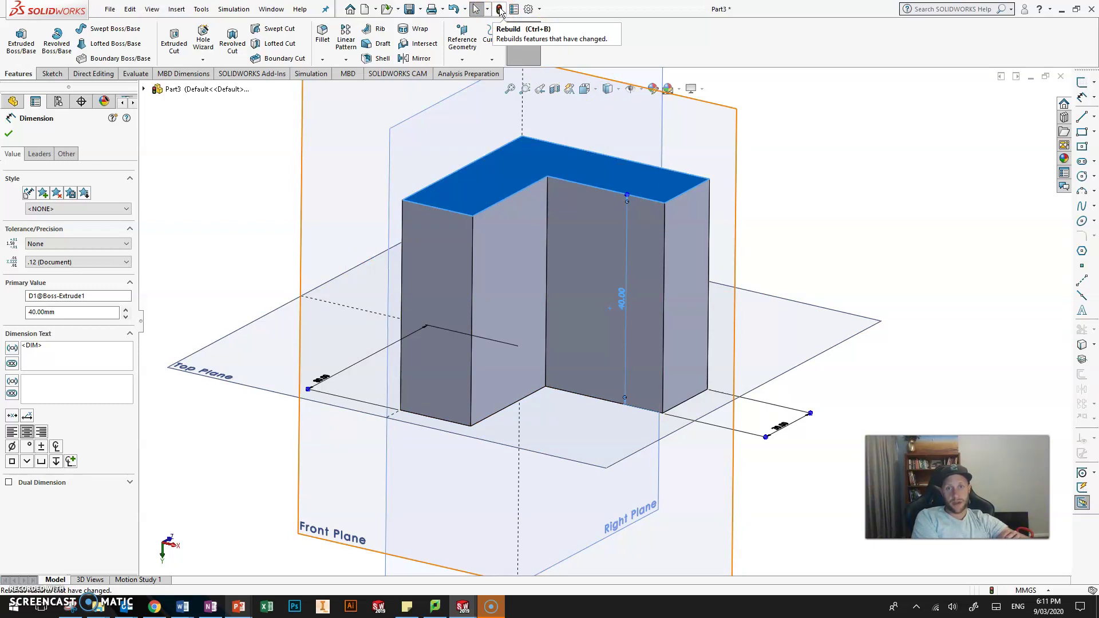
click(500, 10)
click(633, 152)
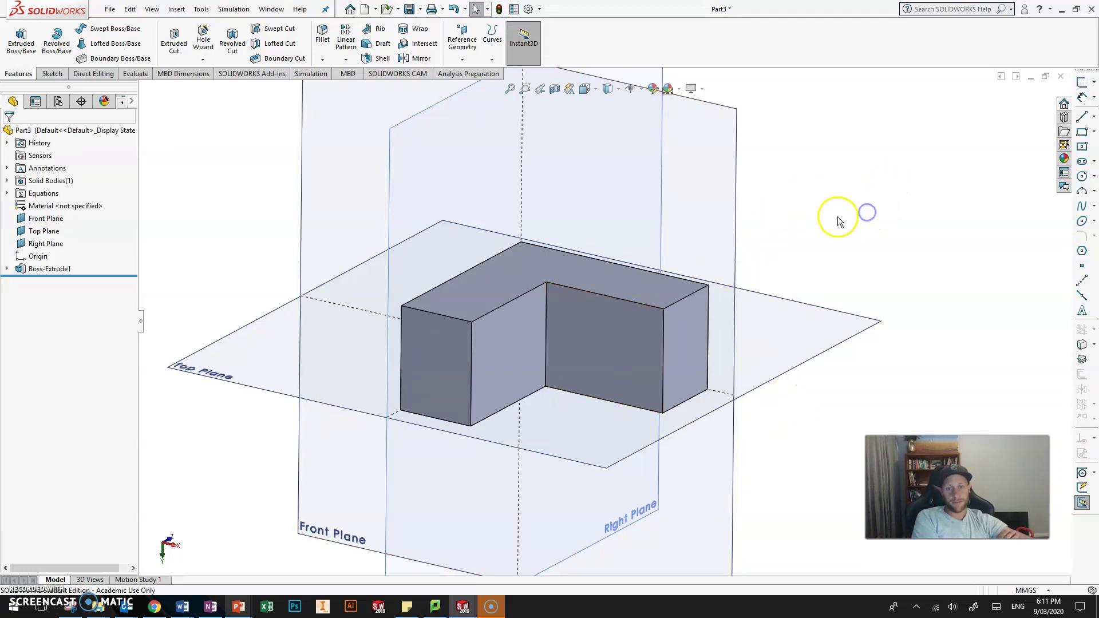
- Return the model to the standard isometric view with Ctrl+7 and zoom out
middle_drag(837, 216, 784, 159)
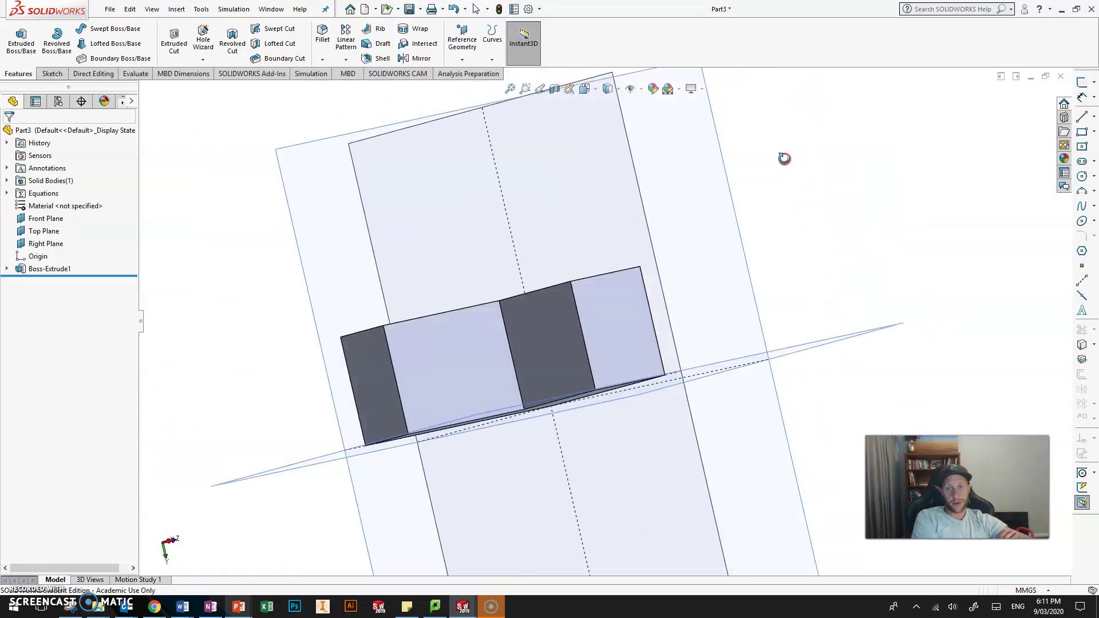
key(ctrl+7)
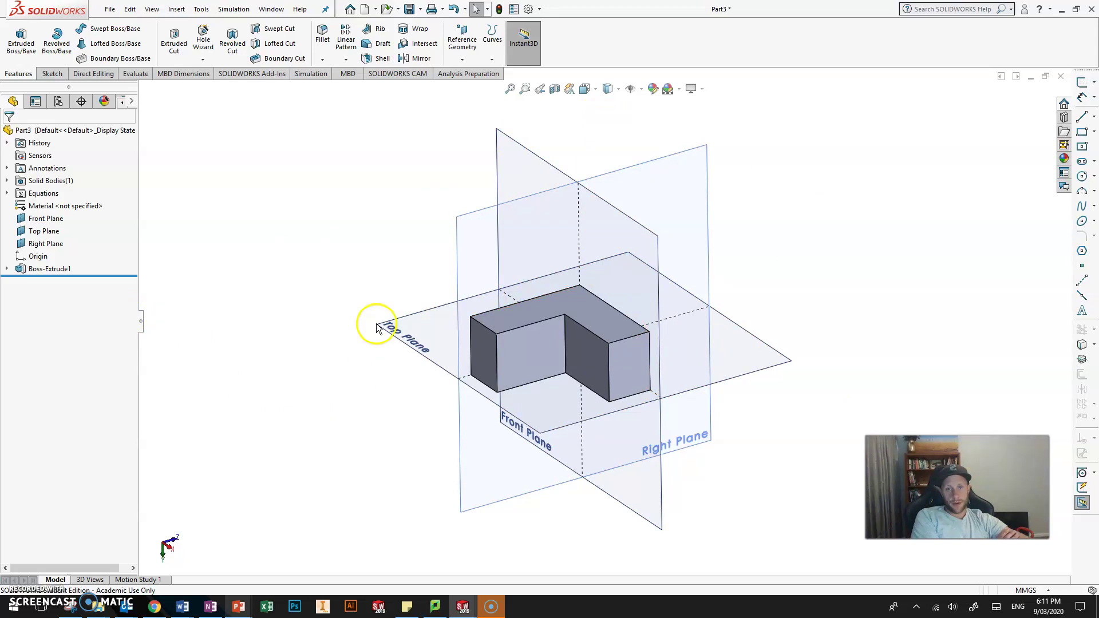
scroll(614, 269, down, 2)
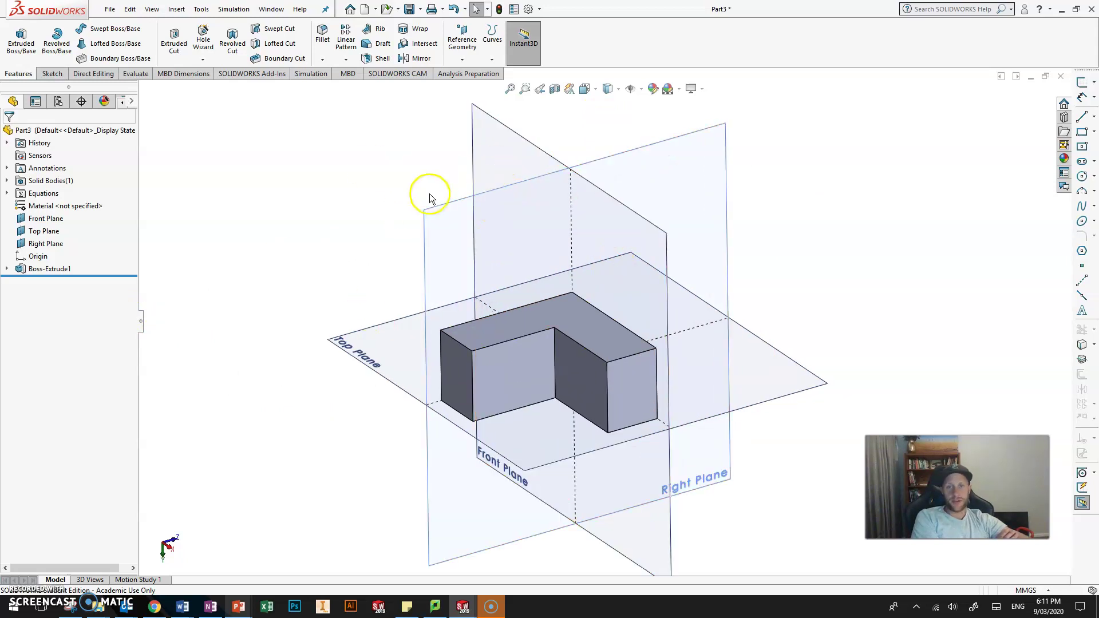
right_click(41, 220)
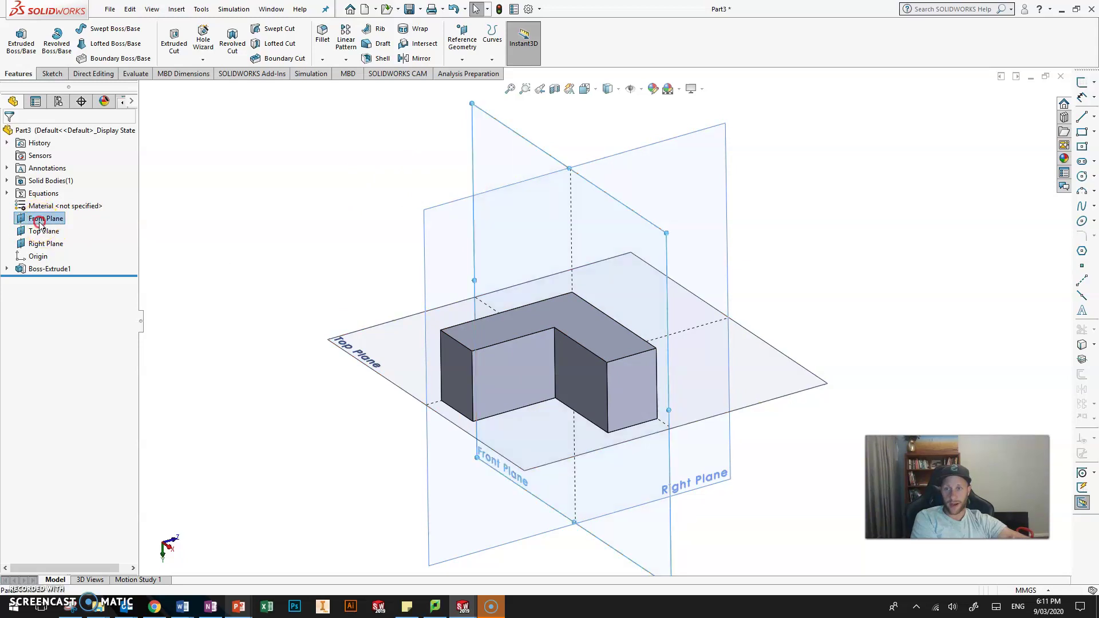
click(344, 108)
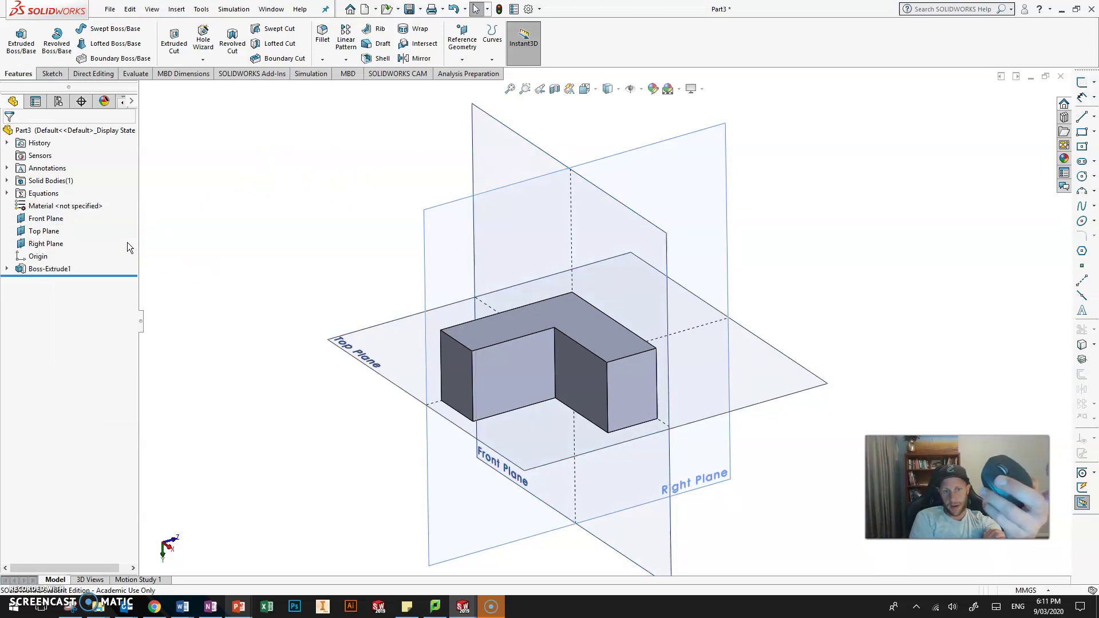
- Hide the Front Plane, Top Plane and Right Plane from the FeatureManager tree
click(41, 220)
right_click(41, 221)
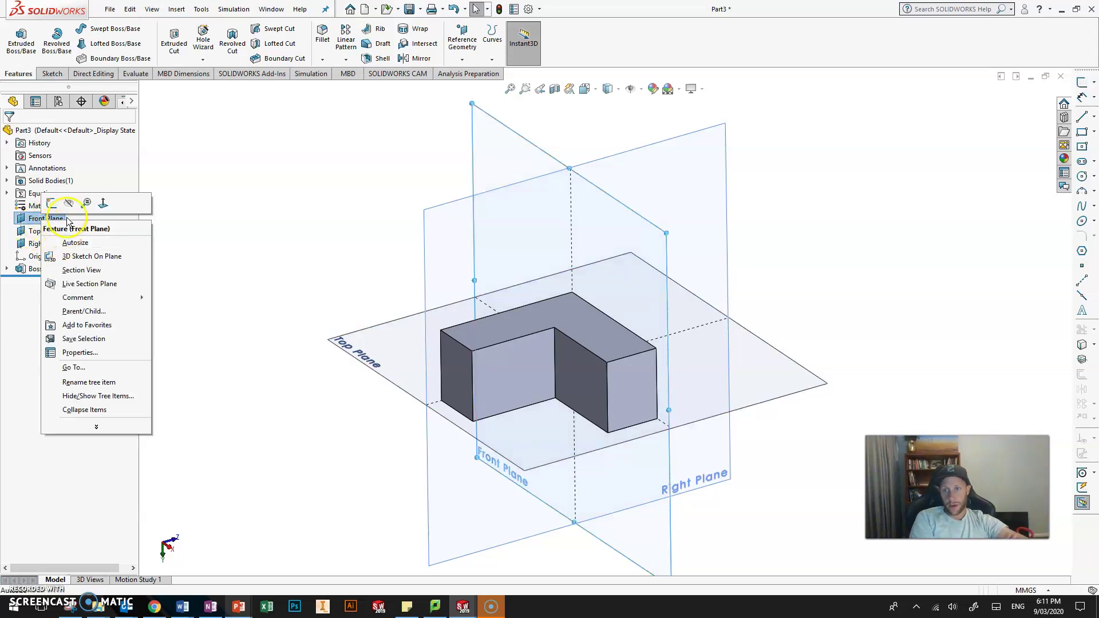
click(71, 204)
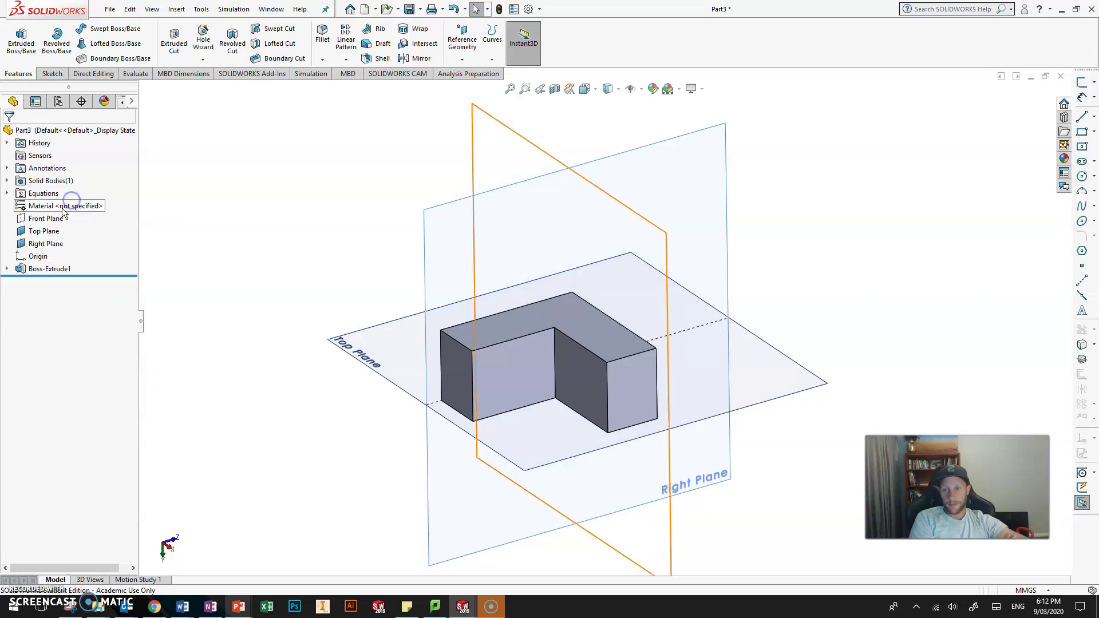
right_click(43, 231)
click(69, 219)
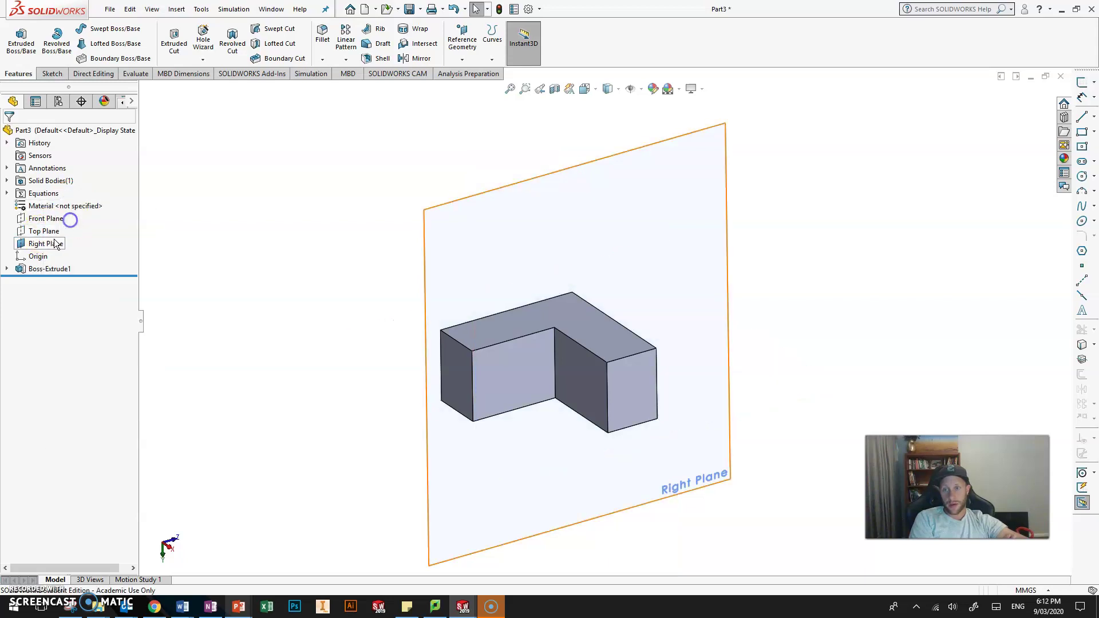
right_click(46, 244)
click(71, 228)
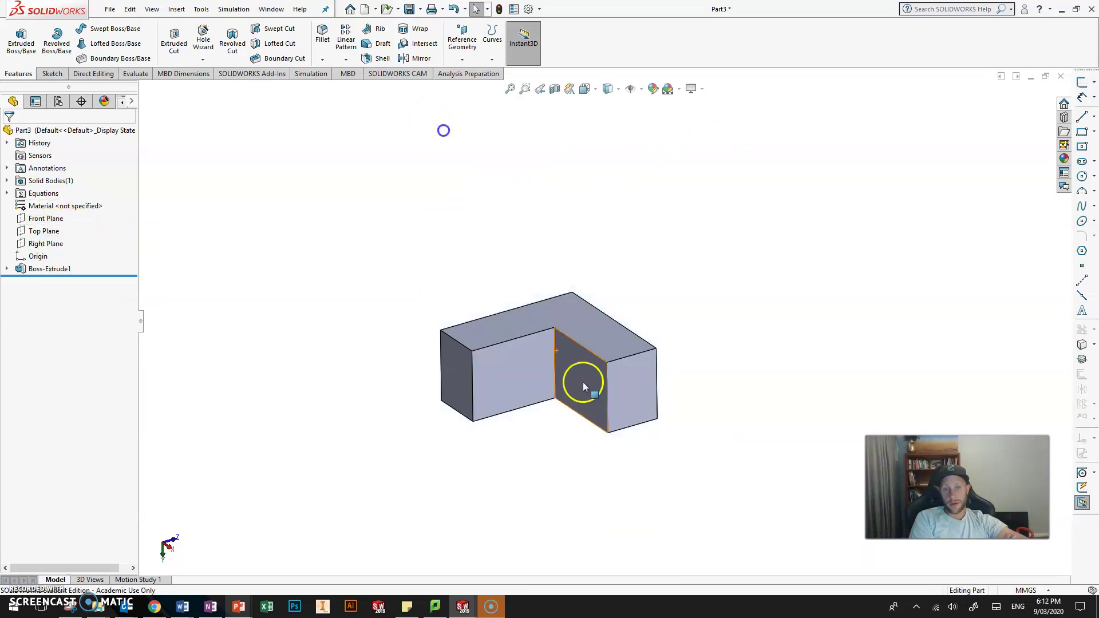
- Orbit the solid L block to a near-isometric view to inspect it
scroll(571, 373, down, 3)
middle_drag(571, 373, 578, 326)
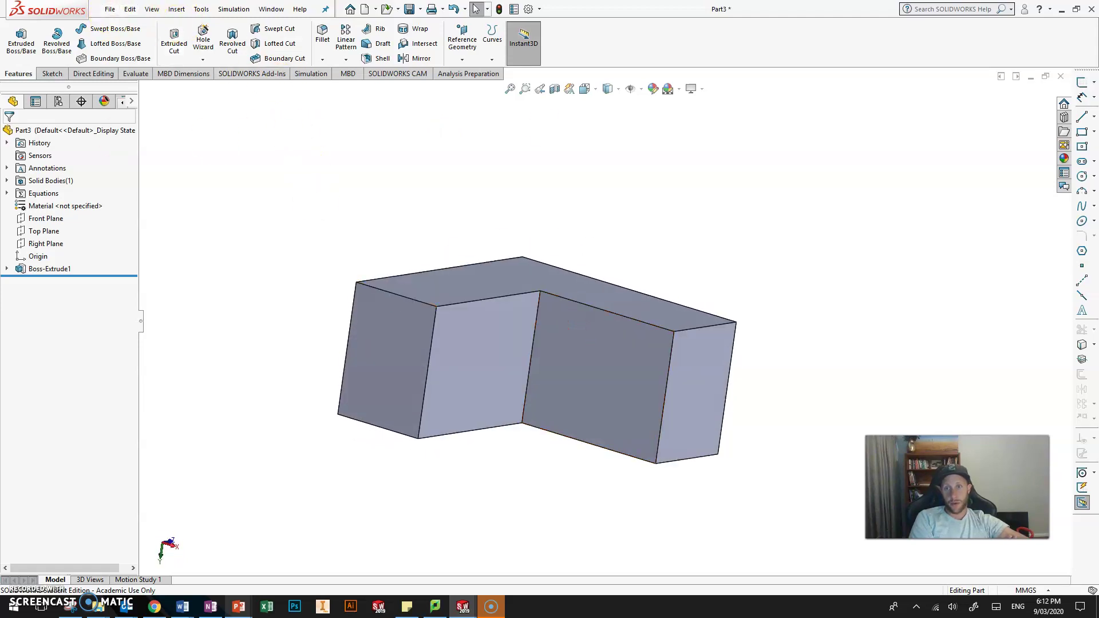
middle_drag(748, 258, 722, 293)
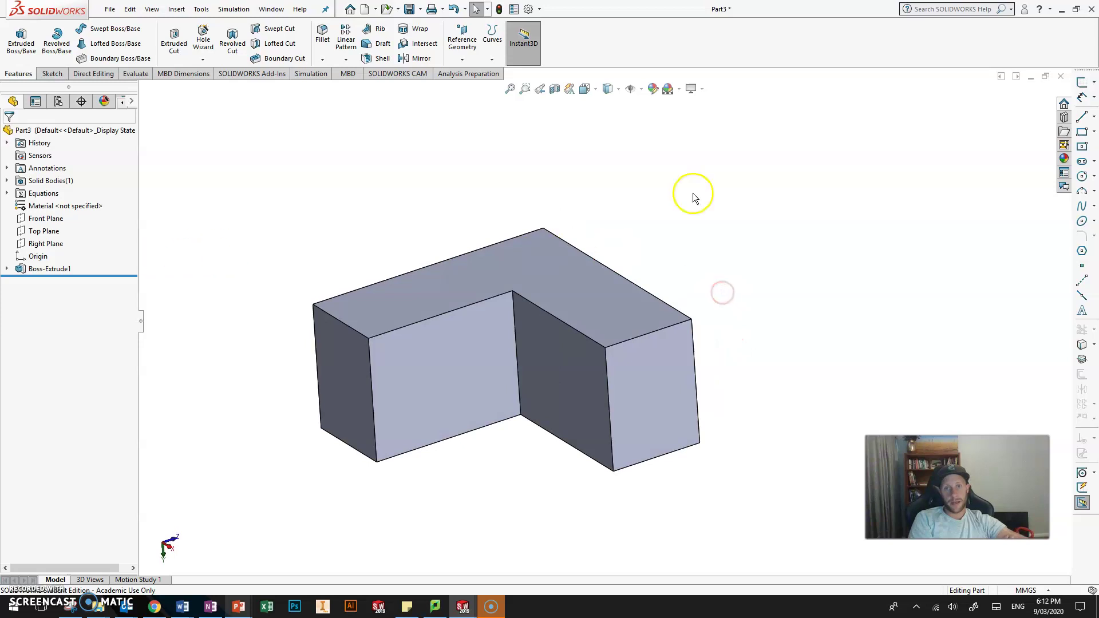
middle_drag(591, 242, 481, 287)
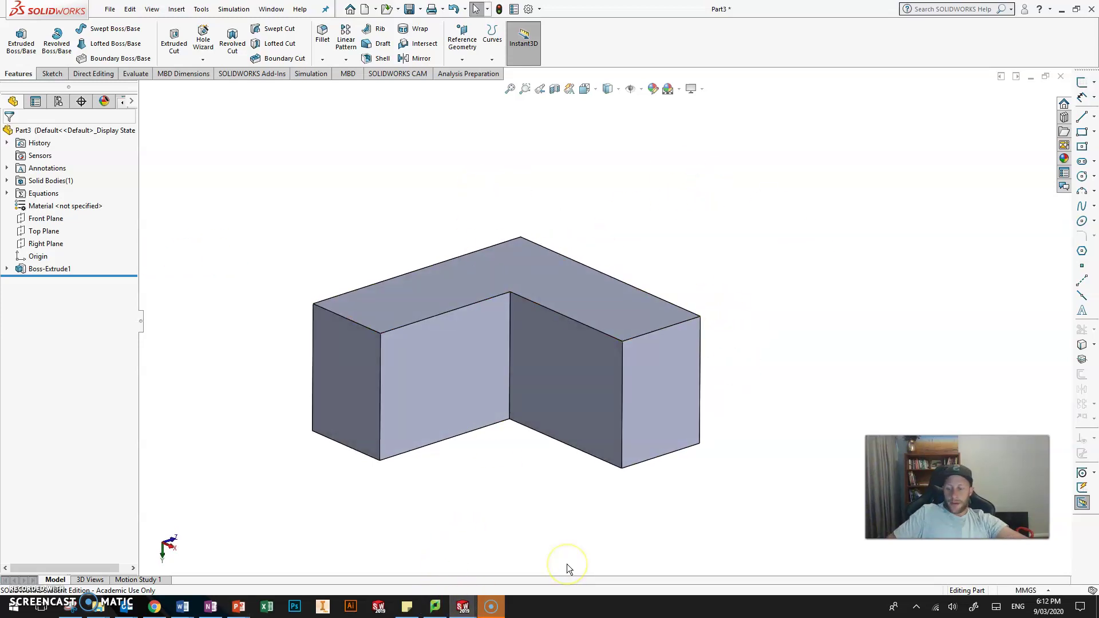
- Save the part with Ctrl+S and bring up the Alt+Tab window switcher
key(ctrl+s)
key(alt+Tab)
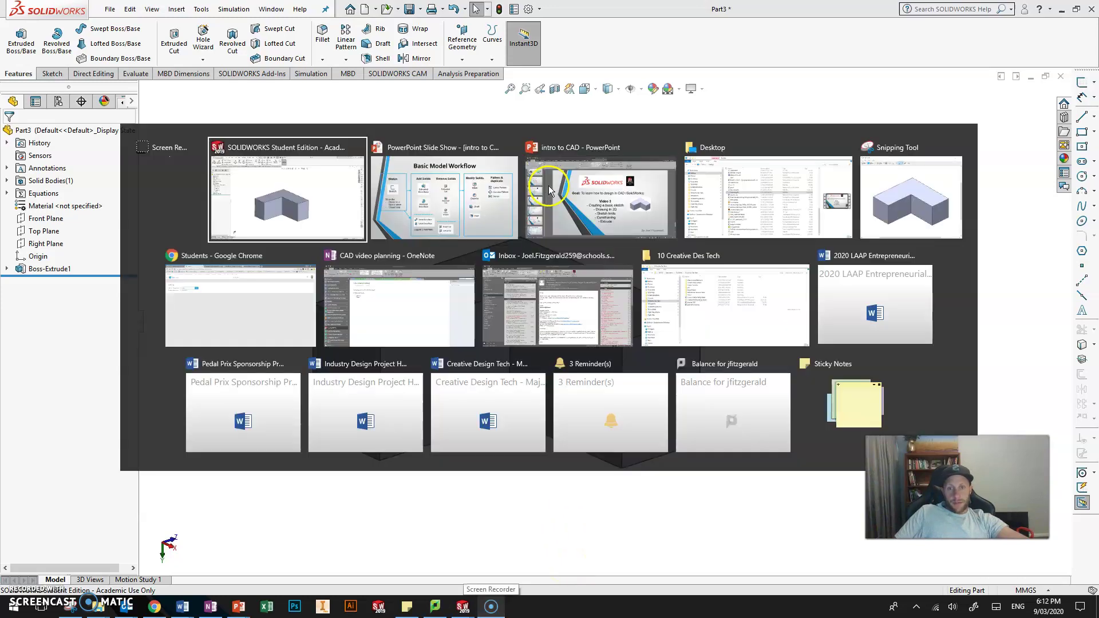